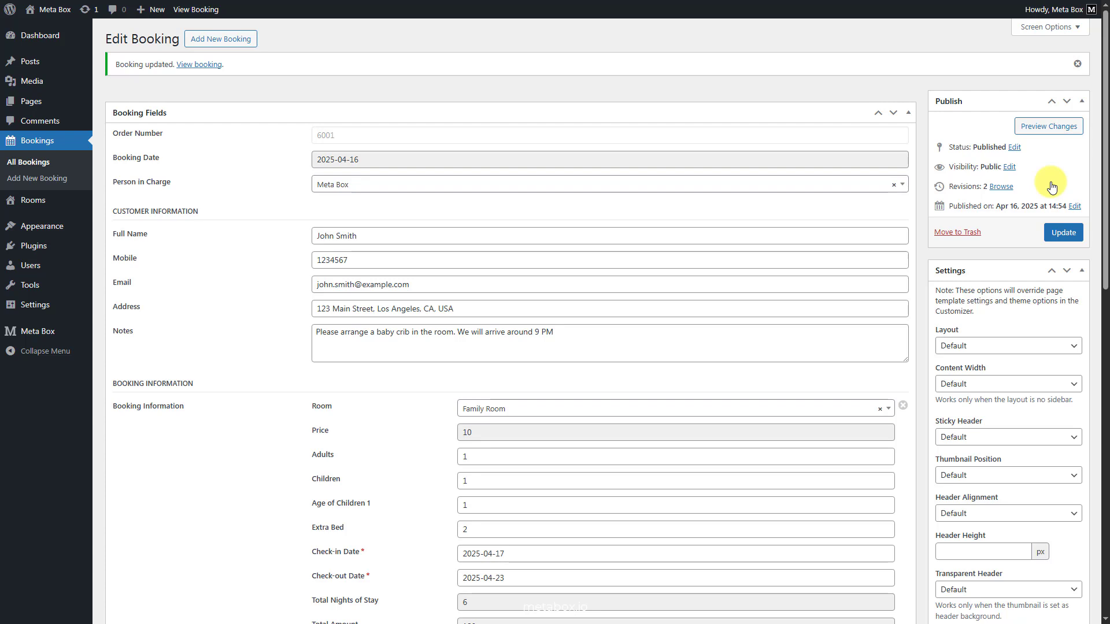
Open the list of all bookings.
{"action": "left_click", "coordinate": [28, 162]}
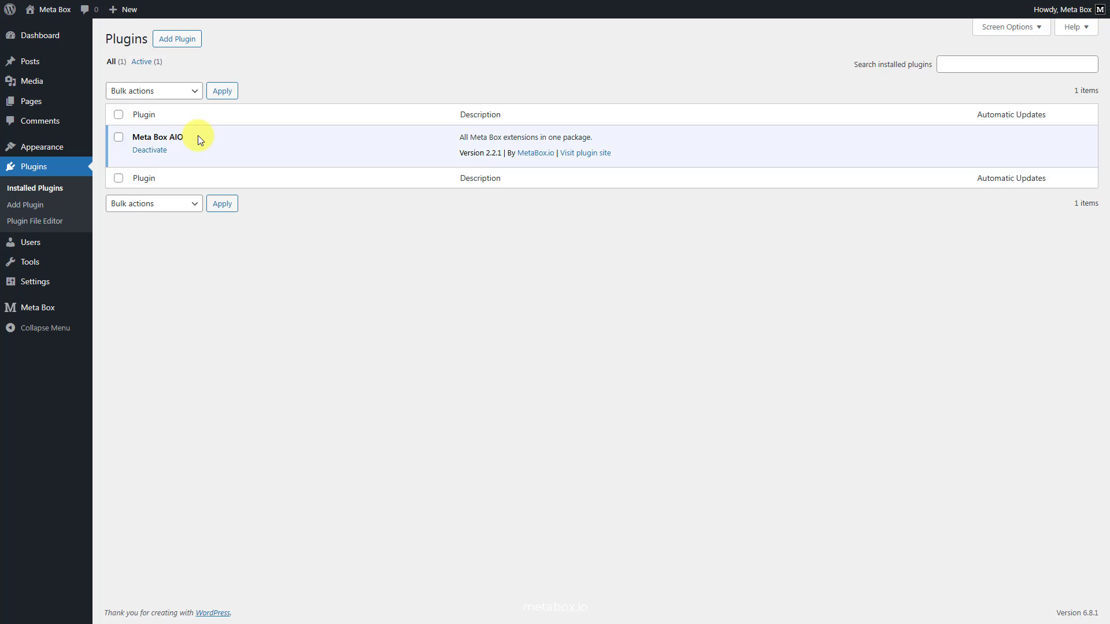
Open the Meta Box extensions page and examine which extensions are enabled.
{"action": "mouse_move", "coordinate": [46, 309]}
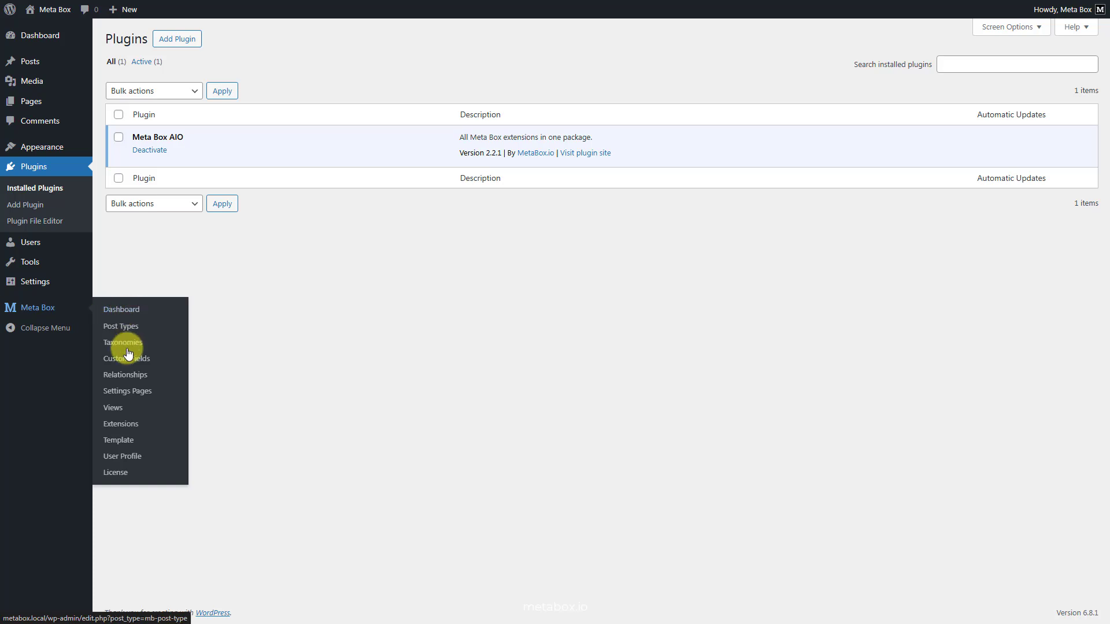
{"action": "left_click", "coordinate": [118, 424]}
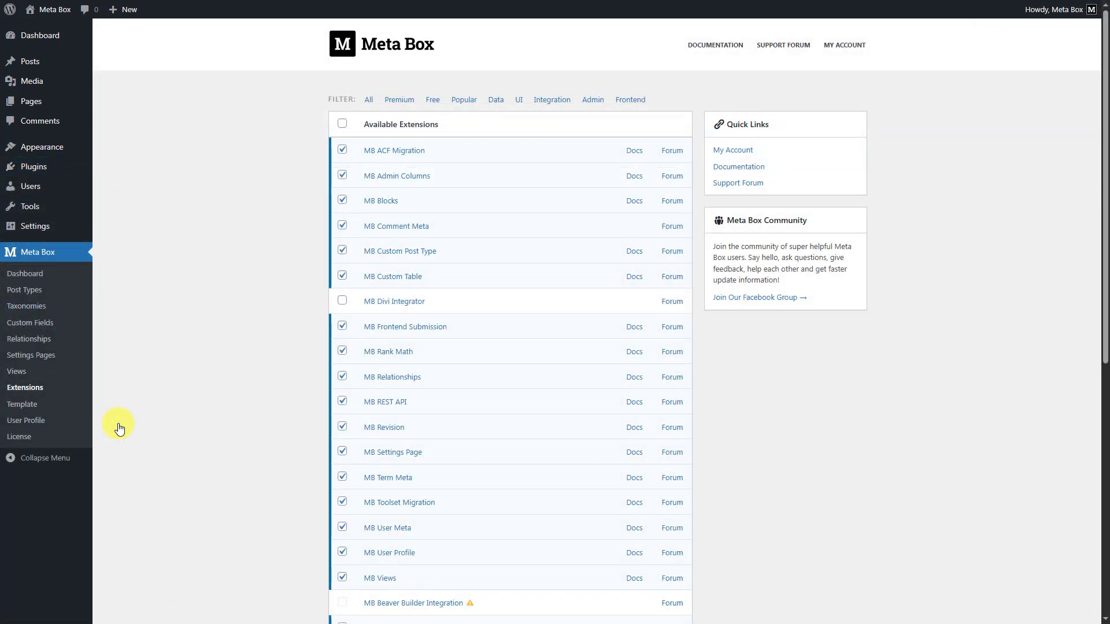
{"action": "scroll", "coordinate": [120, 428], "scroll_direction": "down", "scroll_amount": 1}
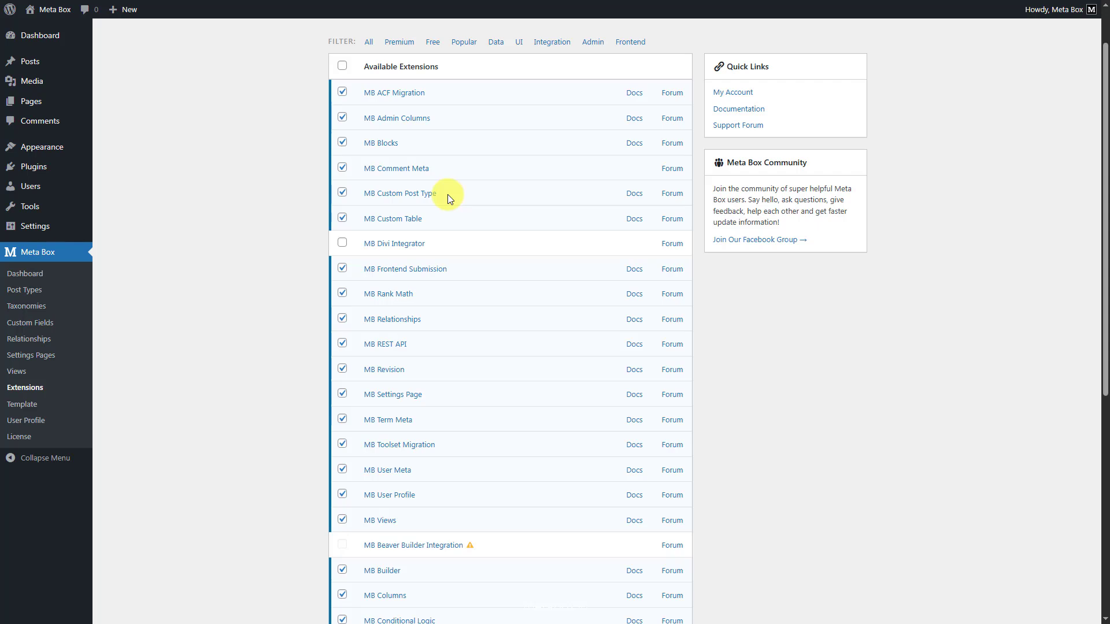
{"action": "scroll", "coordinate": [449, 197], "scroll_direction": "down", "scroll_amount": 5}
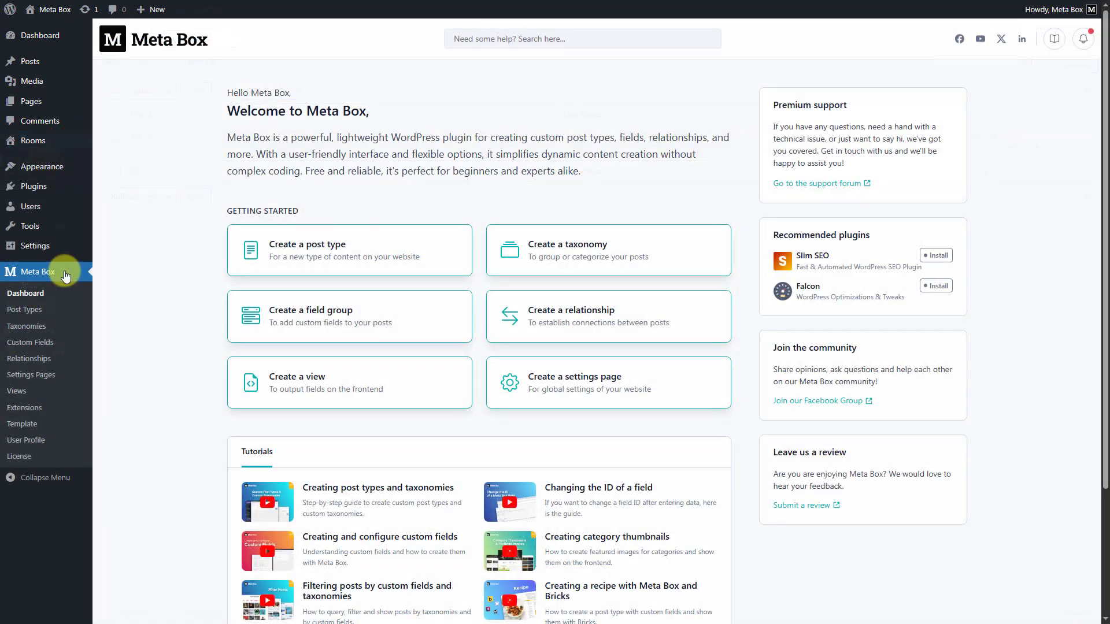
Start a new custom post type with the plural name Bookings and the singular name Booking.
{"action": "left_click", "coordinate": [32, 315]}
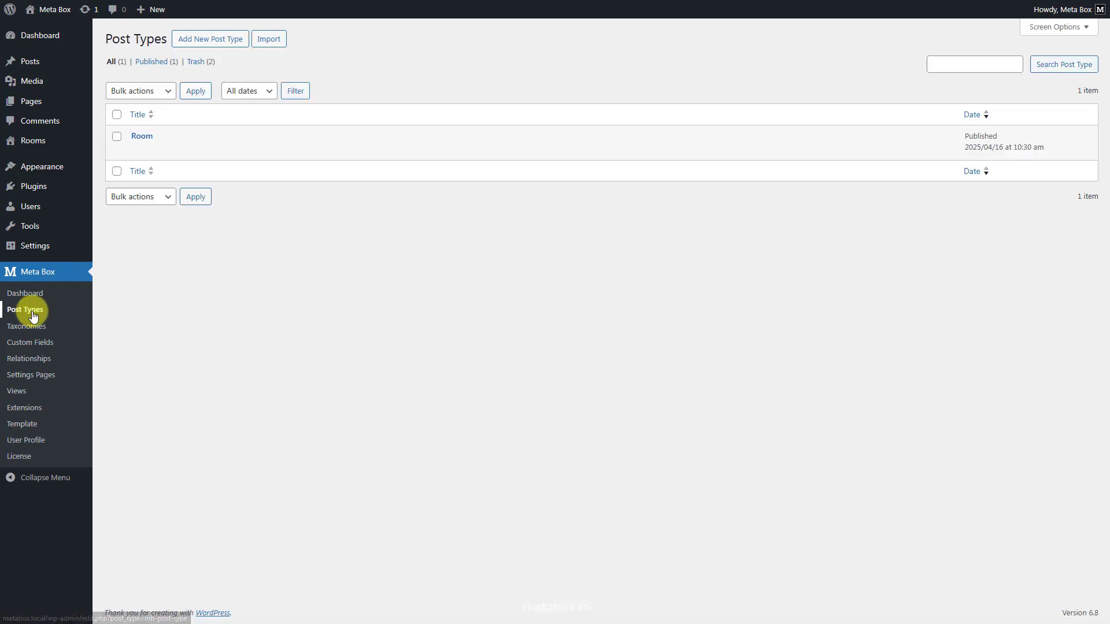
{"action": "left_click", "coordinate": [209, 39]}
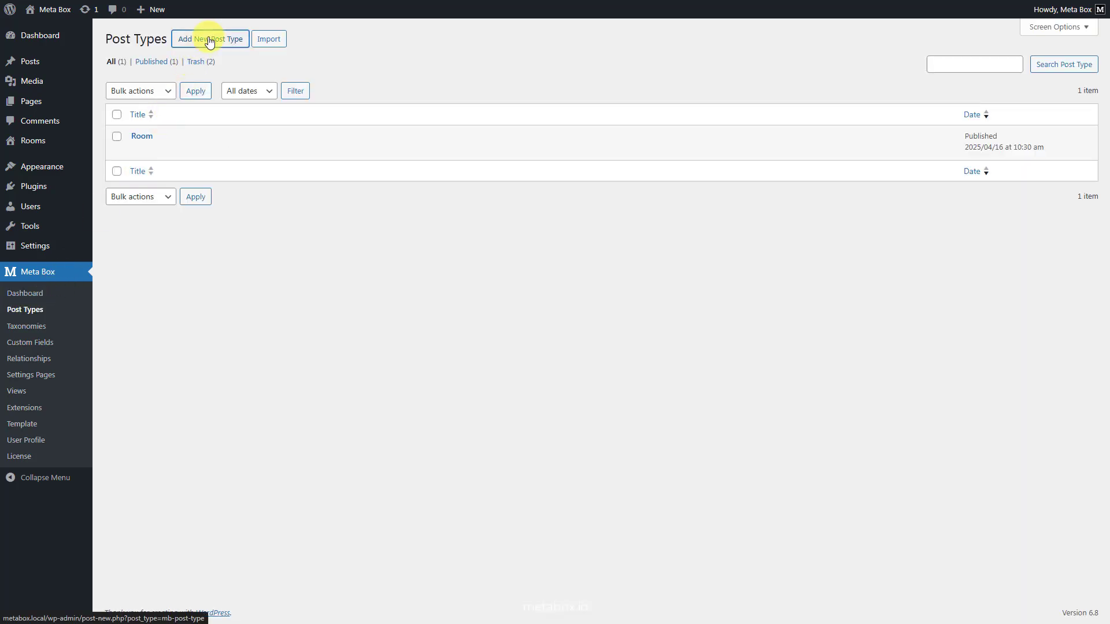
{"action": "left_click", "coordinate": [523, 126]}
{"action": "type", "text": "Bookings"}
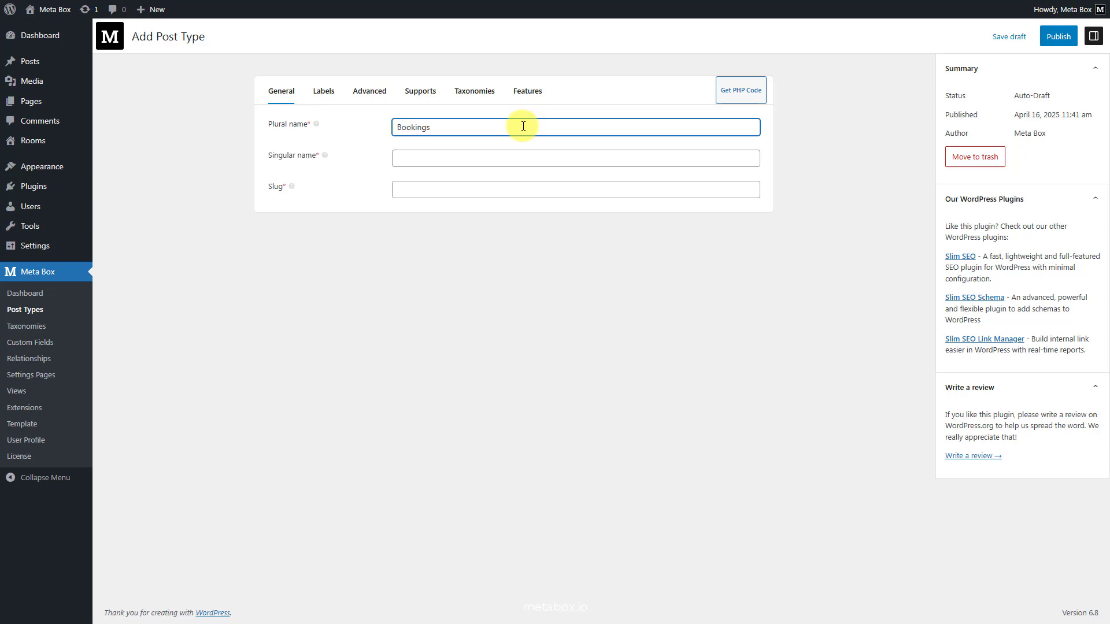
{"action": "left_click", "coordinate": [471, 155]}
{"action": "type", "text": "Booking"}
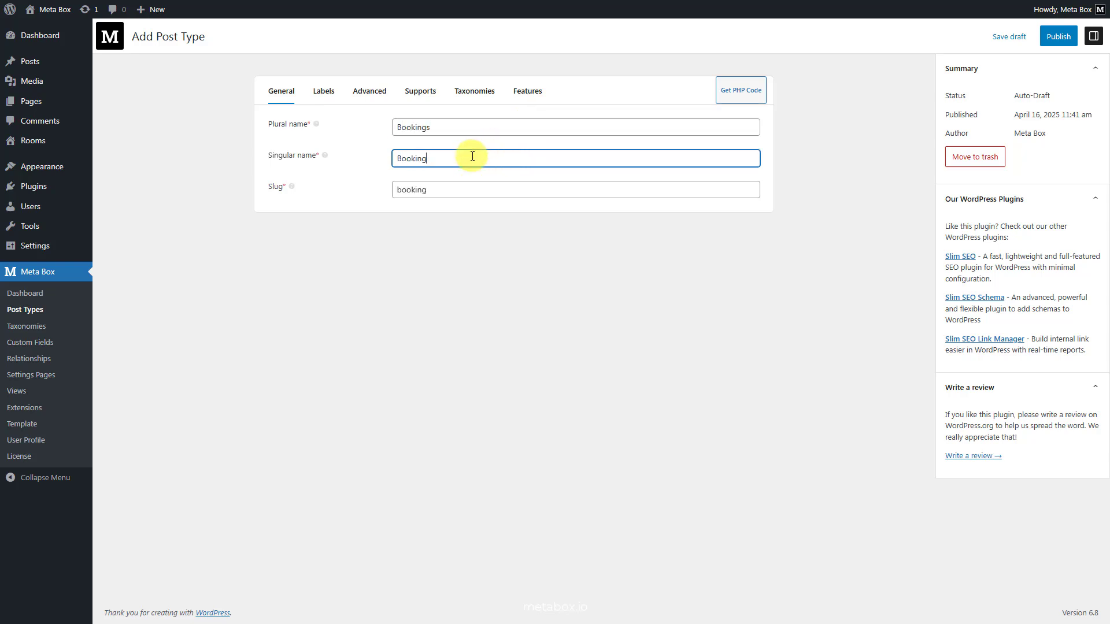
Give the Bookings post type the calendar (alt) Dashicon as its icon in the advanced settings.
{"action": "left_click", "coordinate": [367, 92]}
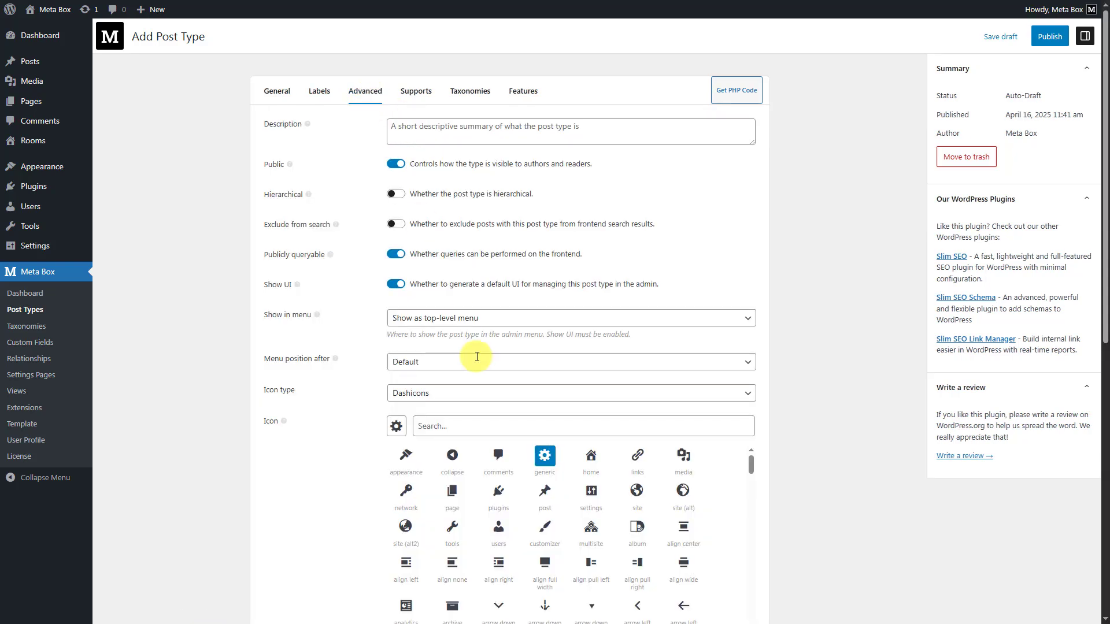
{"action": "left_click", "coordinate": [482, 421]}
{"action": "type", "text": "cal"}
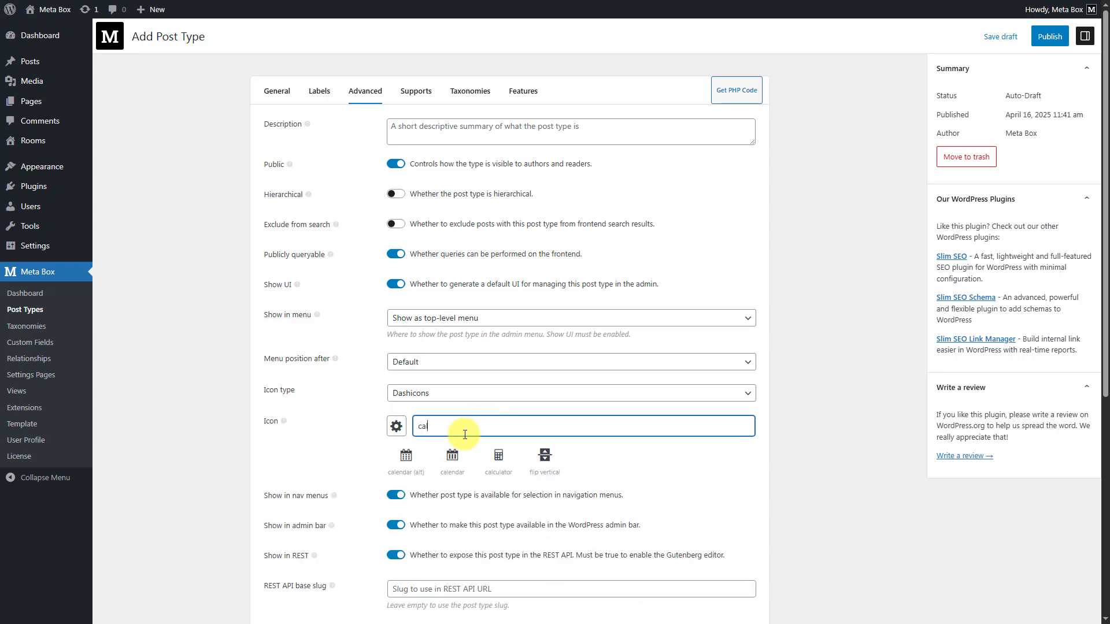
{"action": "left_click", "coordinate": [407, 462]}
{"action": "left_click", "coordinate": [398, 164]}
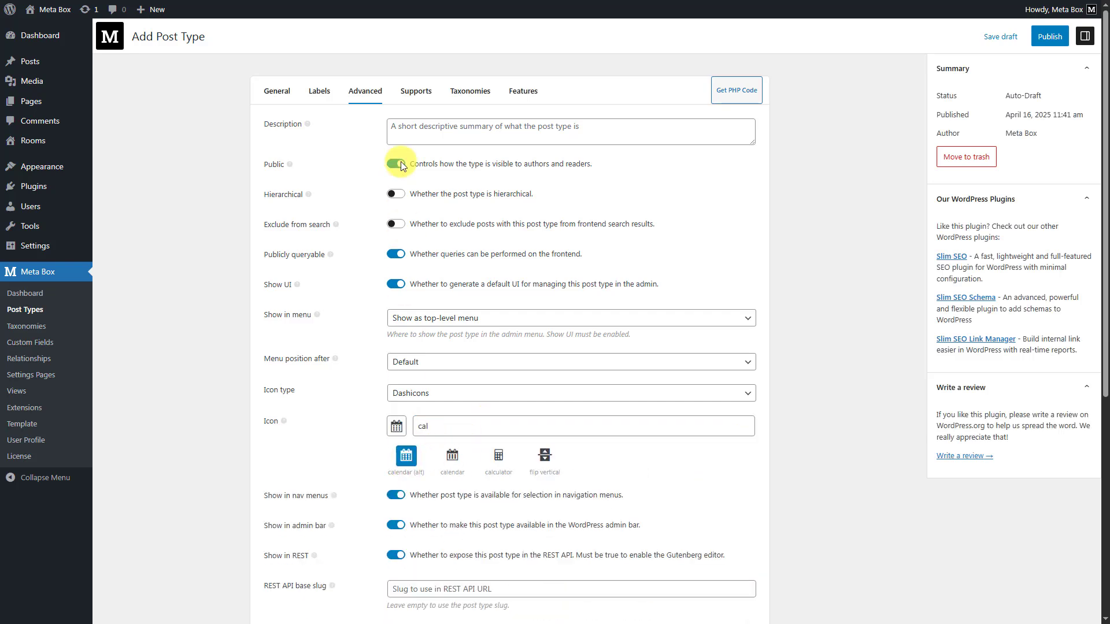
Turn off Title, Editor and Thumbnail support, enable Revisions, and publish the Bookings post type.
{"action": "left_click", "coordinate": [412, 98]}
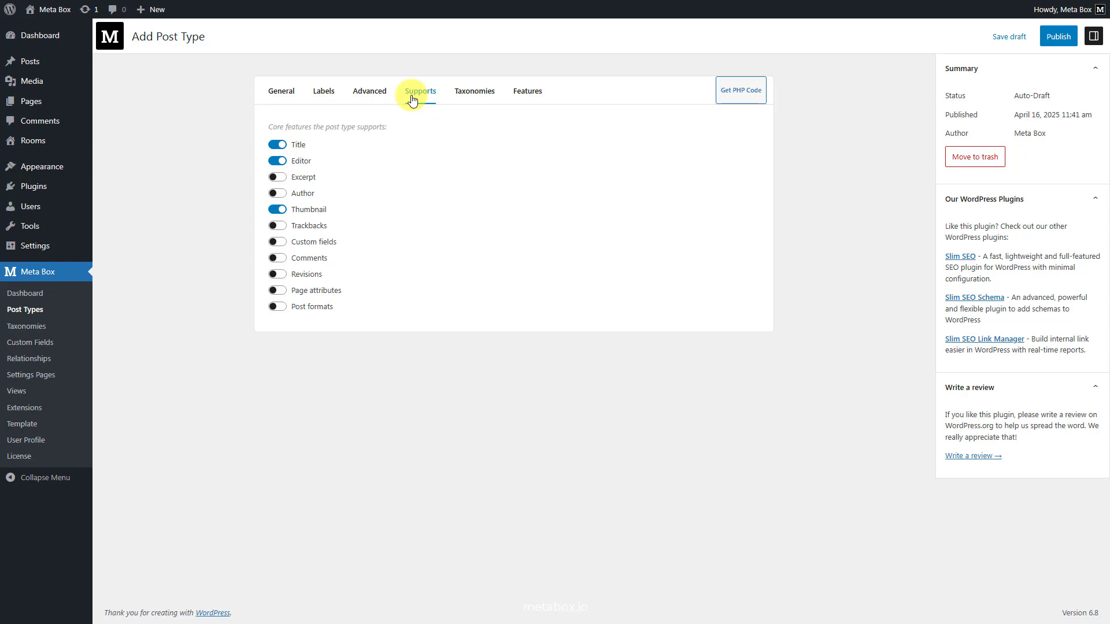
{"action": "left_click", "coordinate": [272, 145]}
{"action": "left_click", "coordinate": [276, 162]}
{"action": "left_click", "coordinate": [276, 211]}
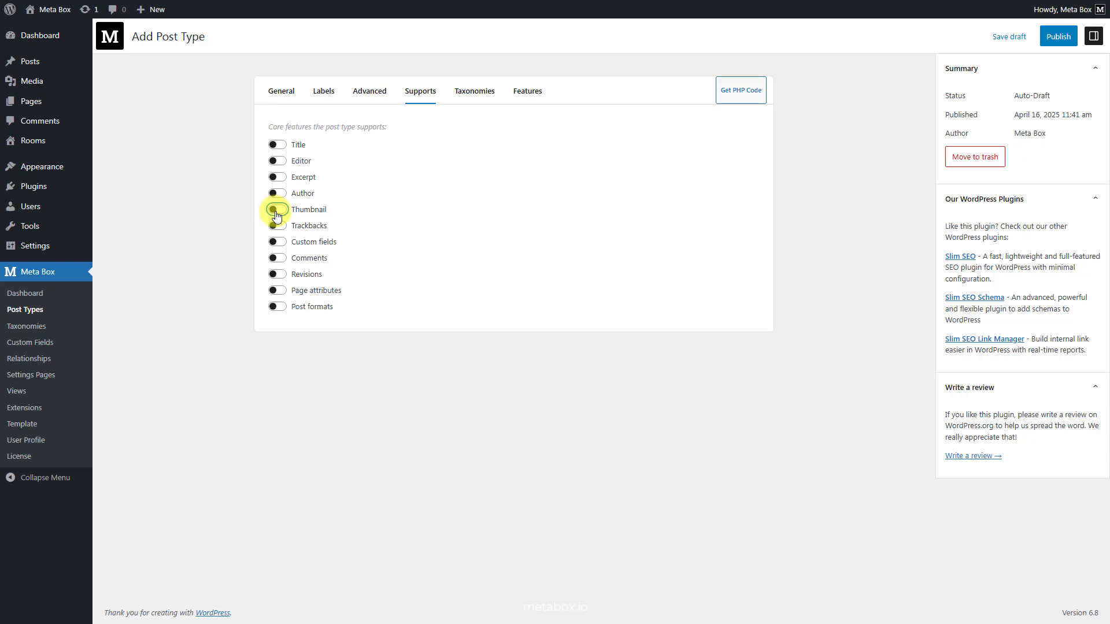
{"action": "left_click", "coordinate": [278, 274]}
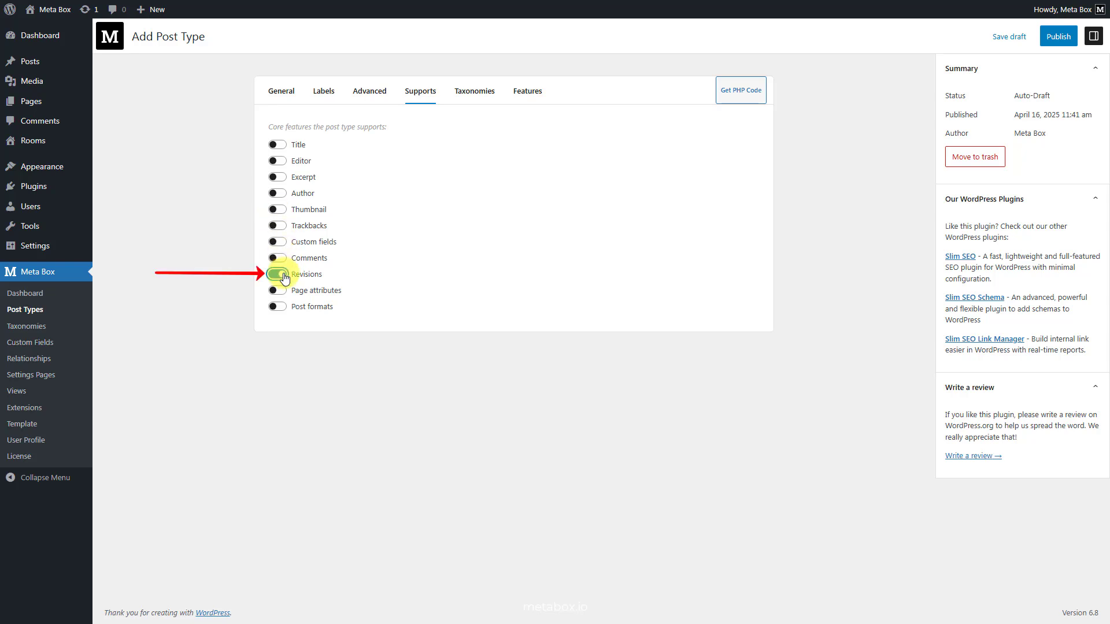
{"action": "left_click", "coordinate": [1069, 37]}
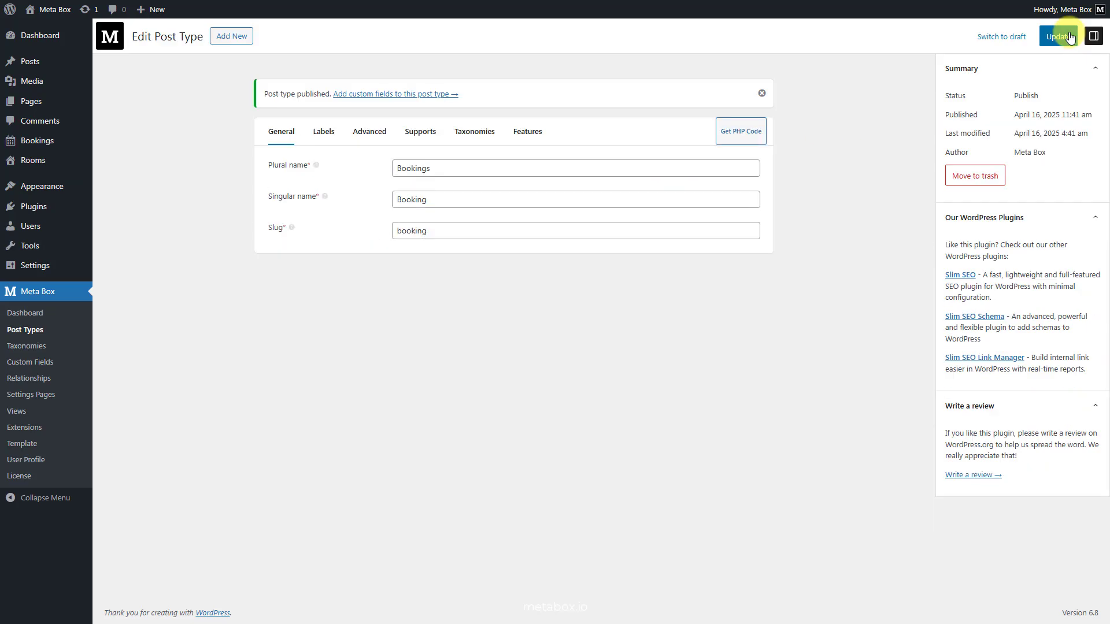
Examine the customer and booking information fields on the new booking form.
{"action": "mouse_move", "coordinate": [61, 145]}
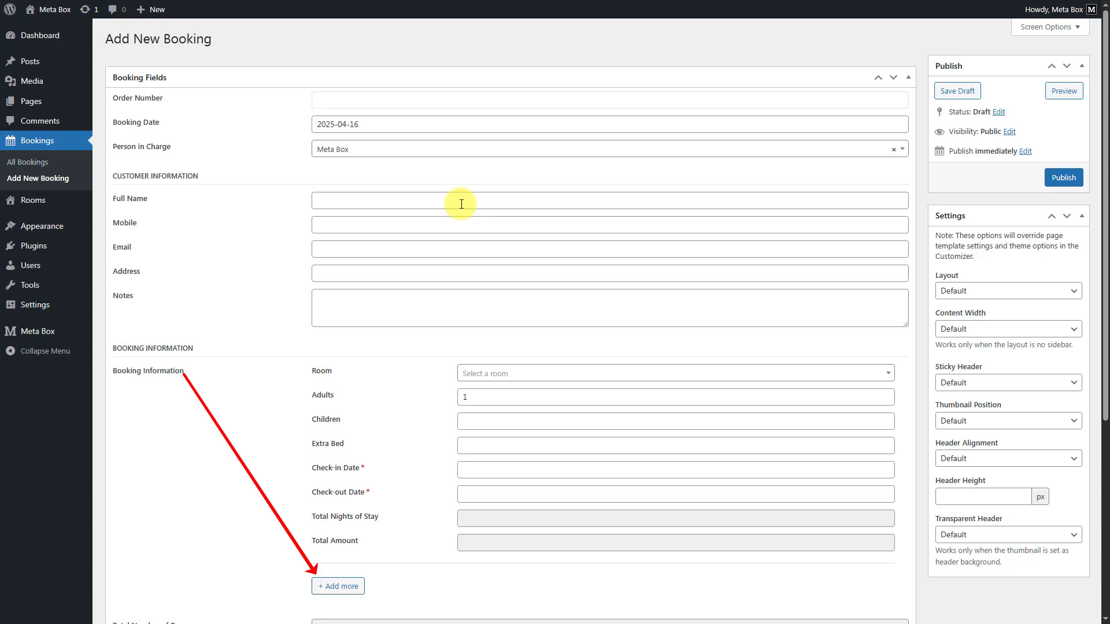
{"action": "left_click", "coordinate": [460, 204]}
{"action": "left_click", "coordinate": [437, 227]}
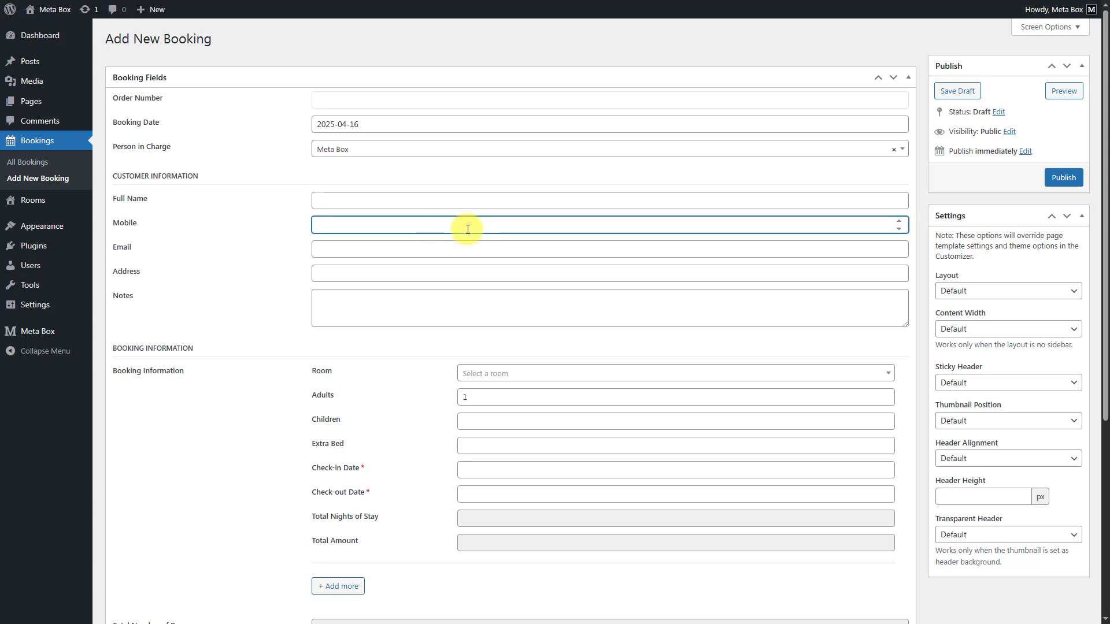
{"action": "scroll", "coordinate": [468, 230], "scroll_direction": "down", "scroll_amount": 2}
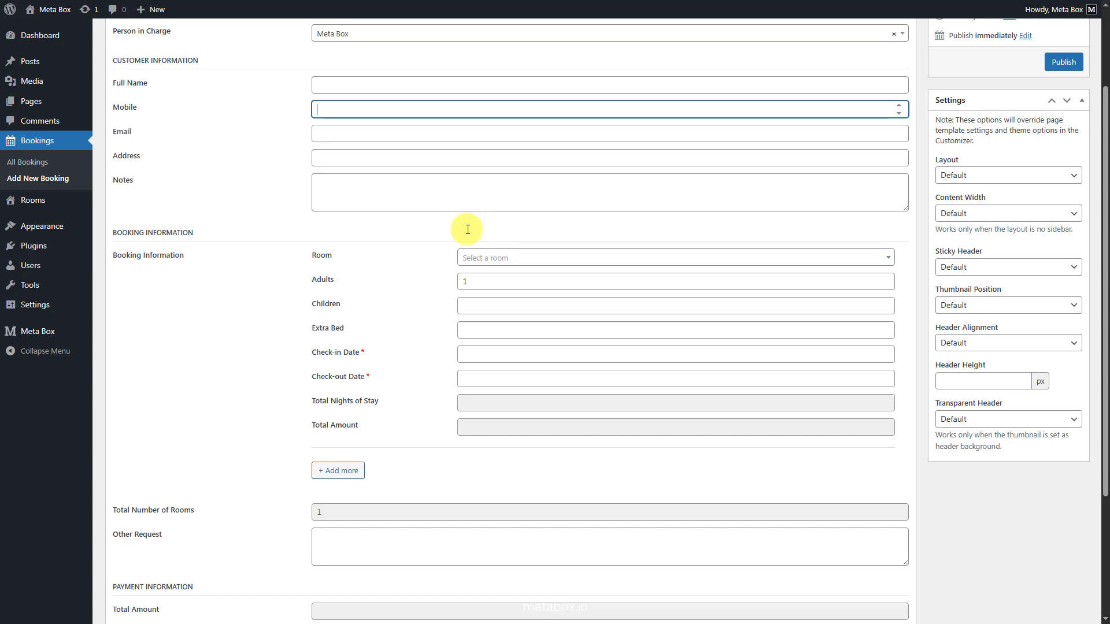
Try A Triple Room and Standard Queen Room as the booking's room, and settle on Family Room.
{"action": "left_click", "coordinate": [552, 258]}
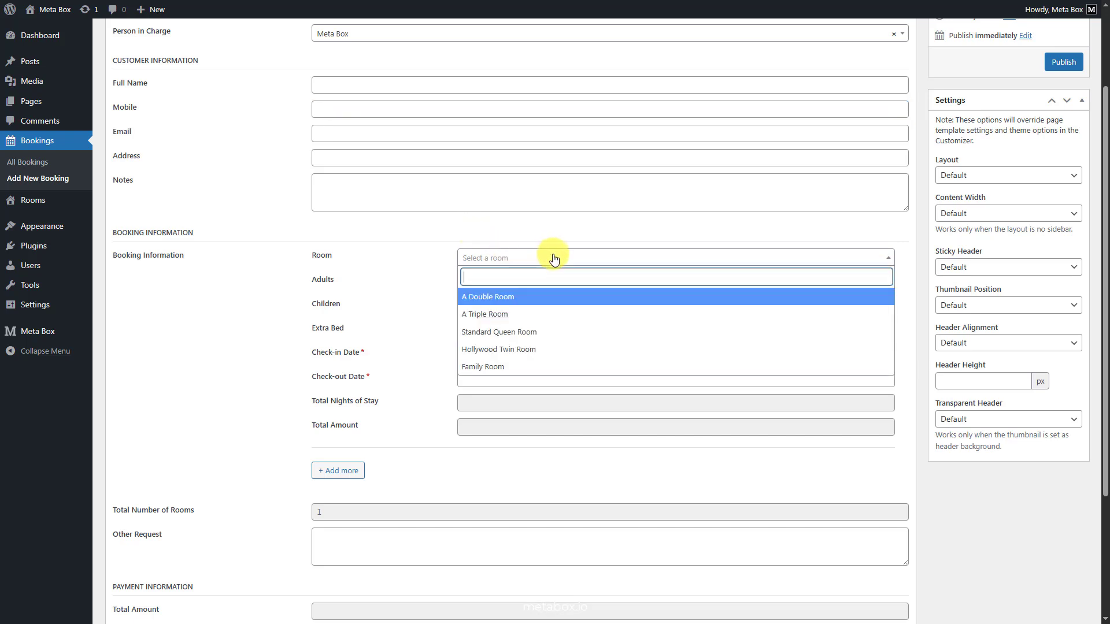
{"action": "left_click", "coordinate": [527, 310]}
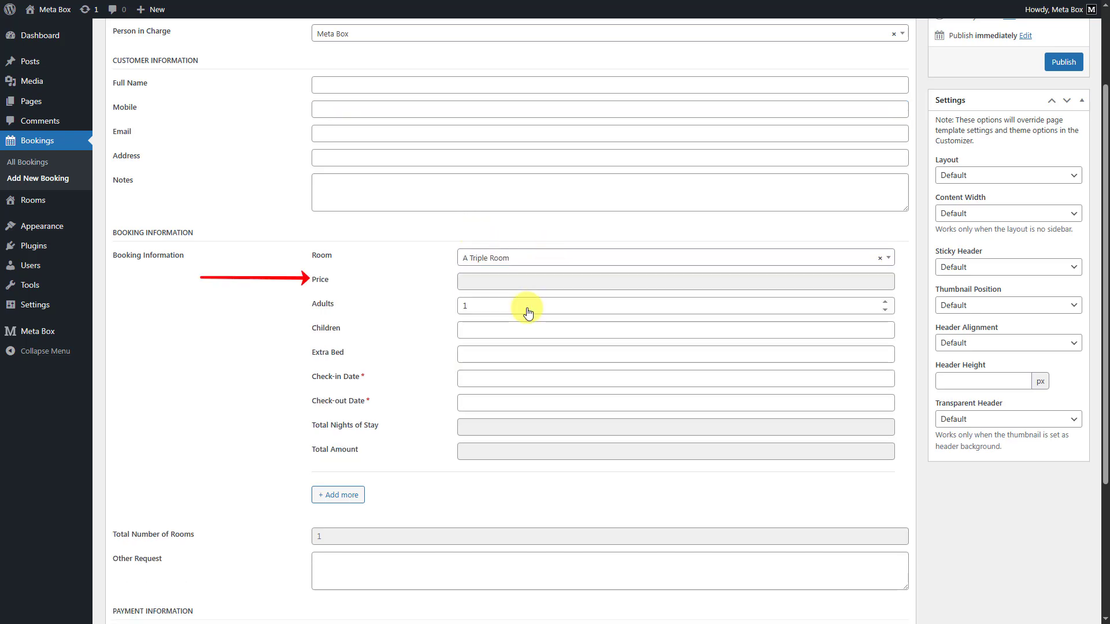
{"action": "left_click", "coordinate": [545, 257]}
{"action": "left_click", "coordinate": [524, 338]}
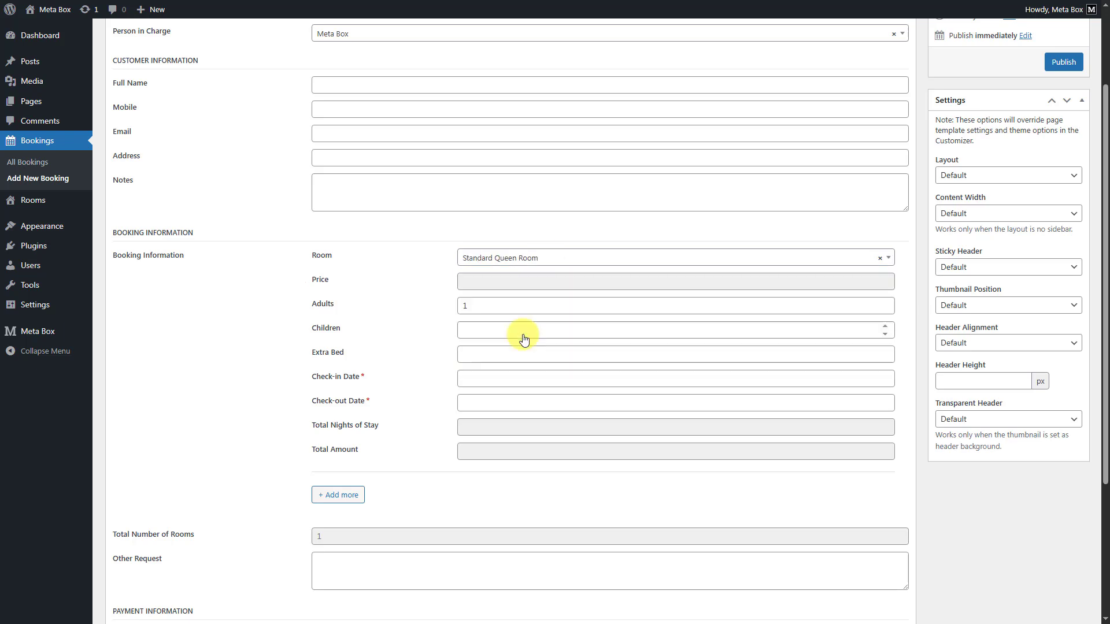
{"action": "left_click", "coordinate": [558, 258]}
{"action": "left_click", "coordinate": [516, 364]}
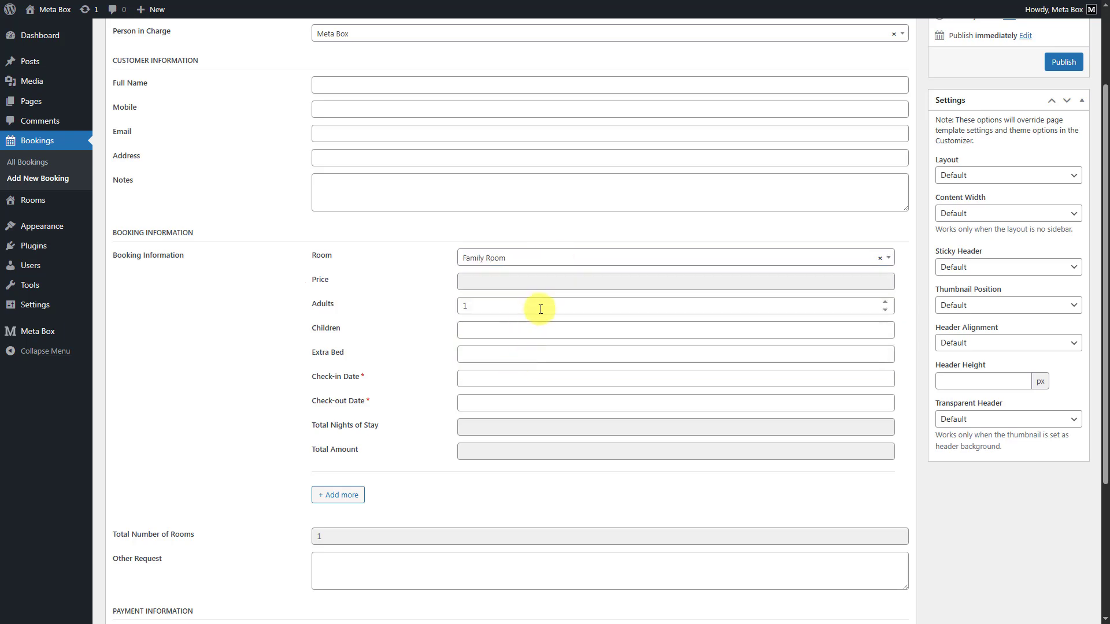
Set the number of children for the Family Room booking to 1.
{"action": "scroll", "coordinate": [540, 309], "scroll_direction": "down", "scroll_amount": 1}
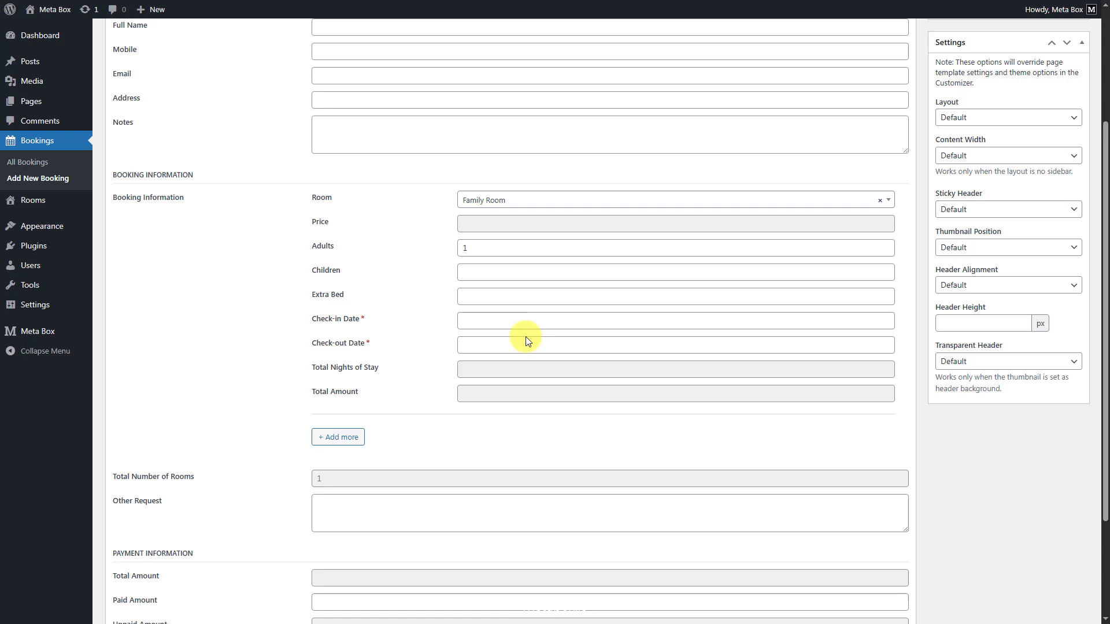
{"action": "left_click", "coordinate": [504, 272]}
{"action": "type", "text": "1"}
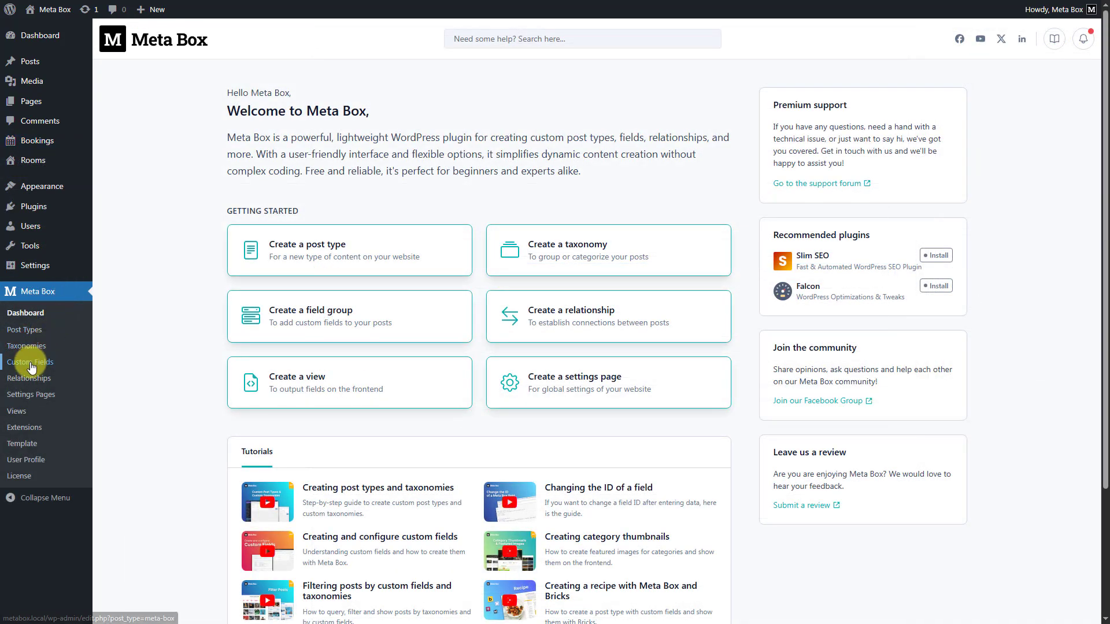
Create a new custom field group titled Booking Fields.
{"action": "left_click", "coordinate": [28, 362]}
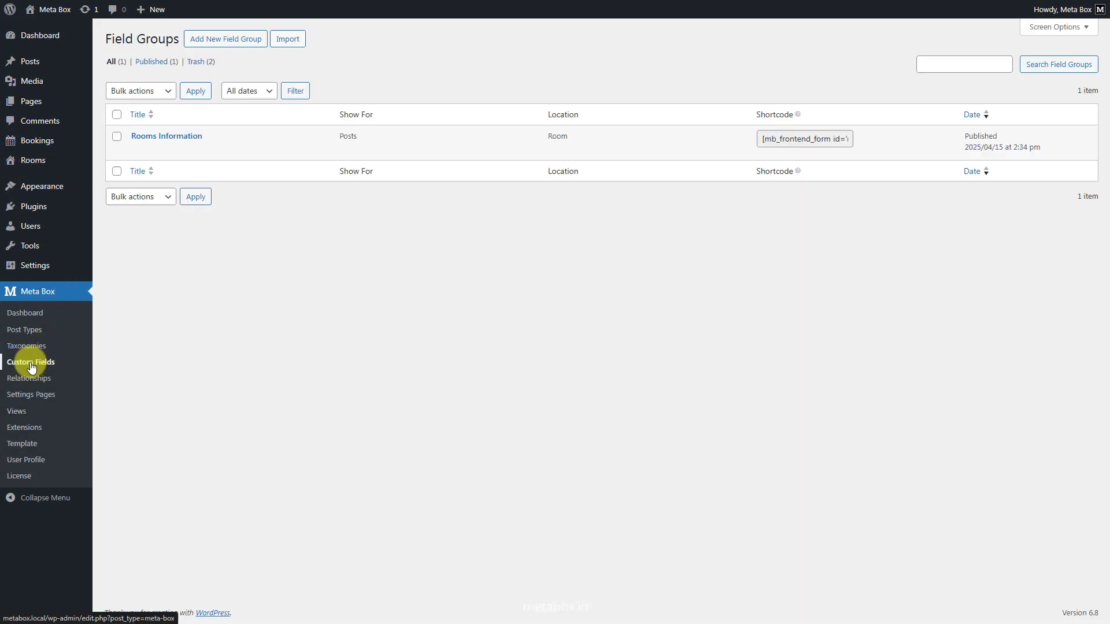
{"action": "left_click", "coordinate": [230, 42]}
{"action": "type", "text": "Booking Fields"}
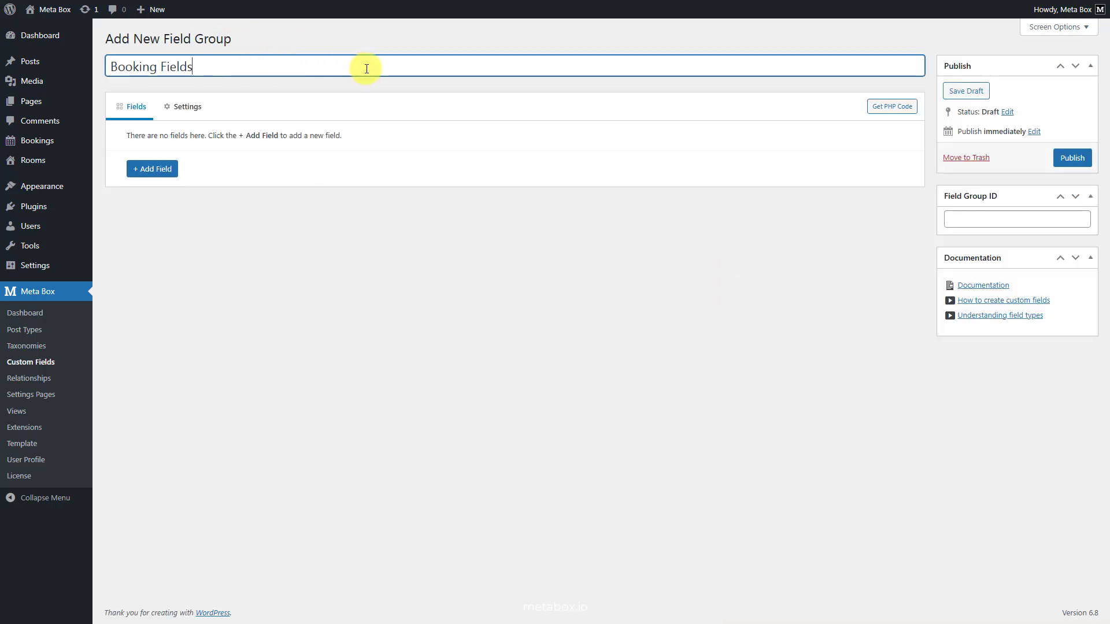
Add a Number field to the Booking Fields group and label it Order Number.
{"action": "left_click", "coordinate": [154, 168]}
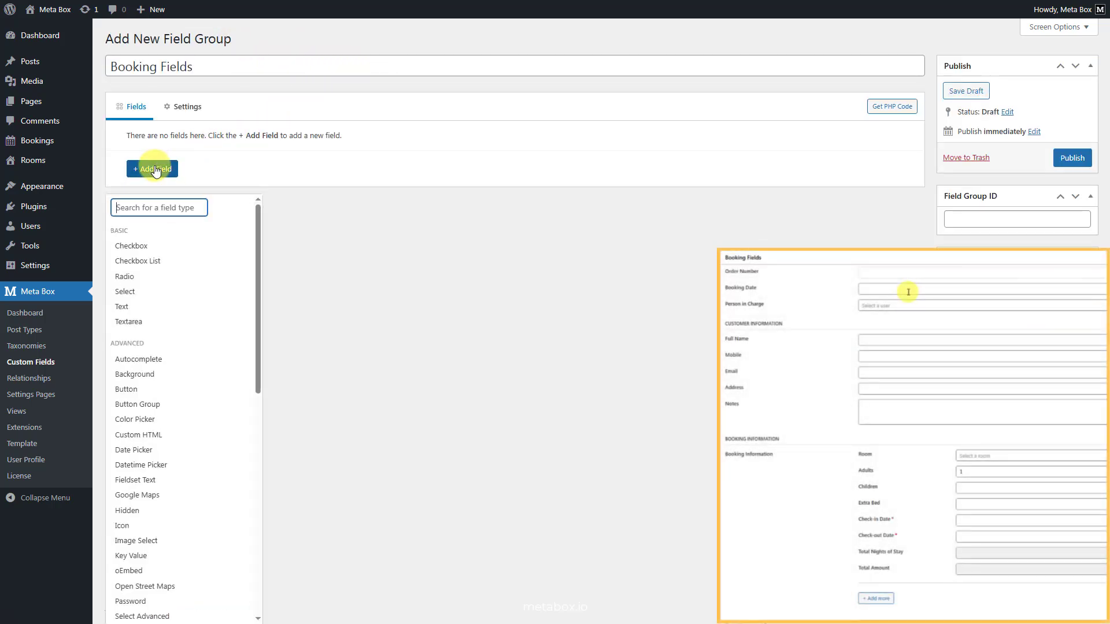
{"action": "type", "text": "num"}
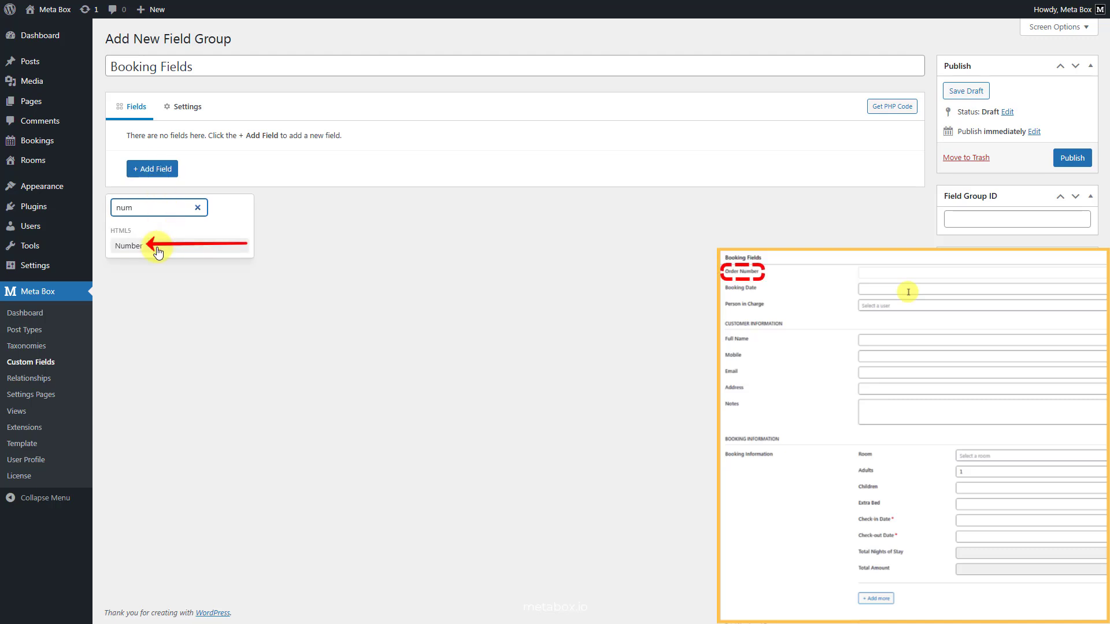
{"action": "left_click", "coordinate": [155, 247]}
{"action": "left_click", "coordinate": [272, 155]}
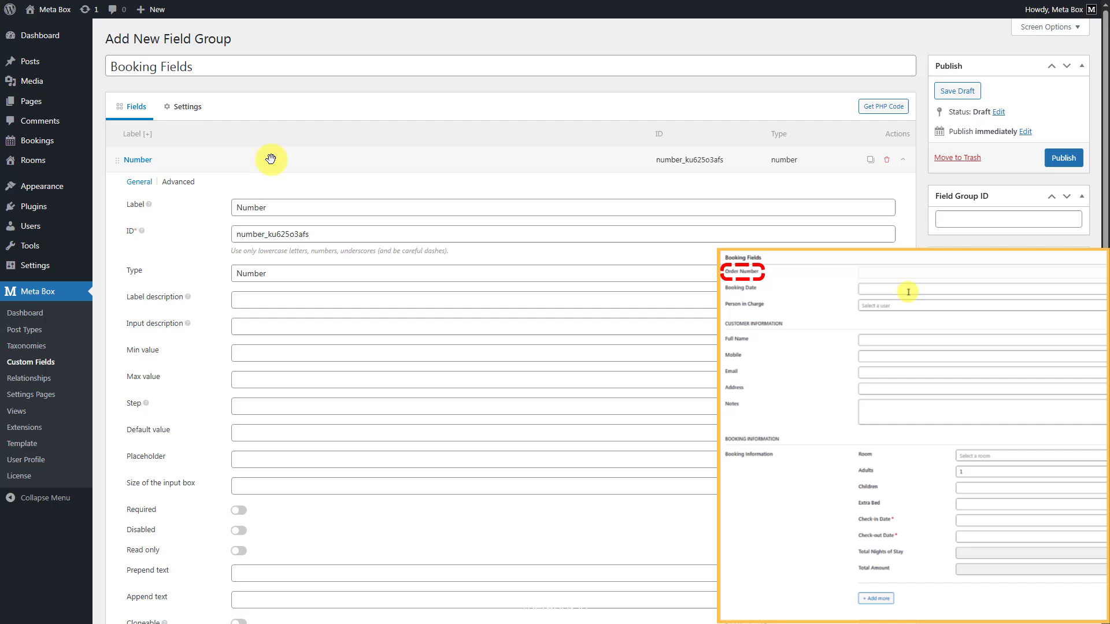
{"action": "triple_click", "coordinate": [376, 206]}
{"action": "type", "text": "Order Number"}
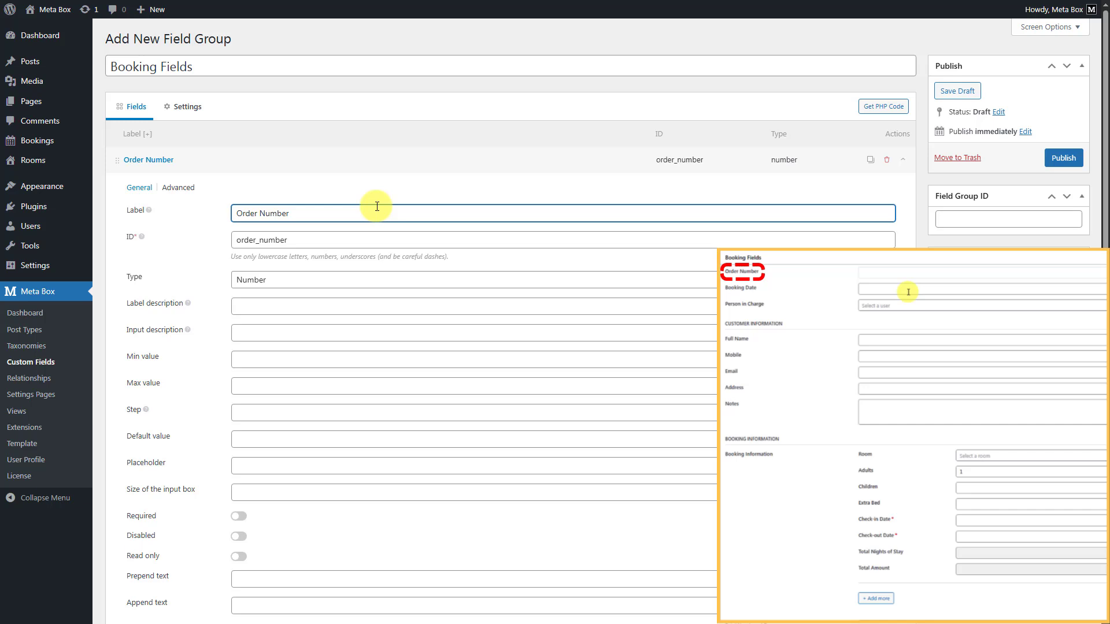
Make the Order Number field disabled and read-only, and collapse its settings.
{"action": "left_click", "coordinate": [239, 536]}
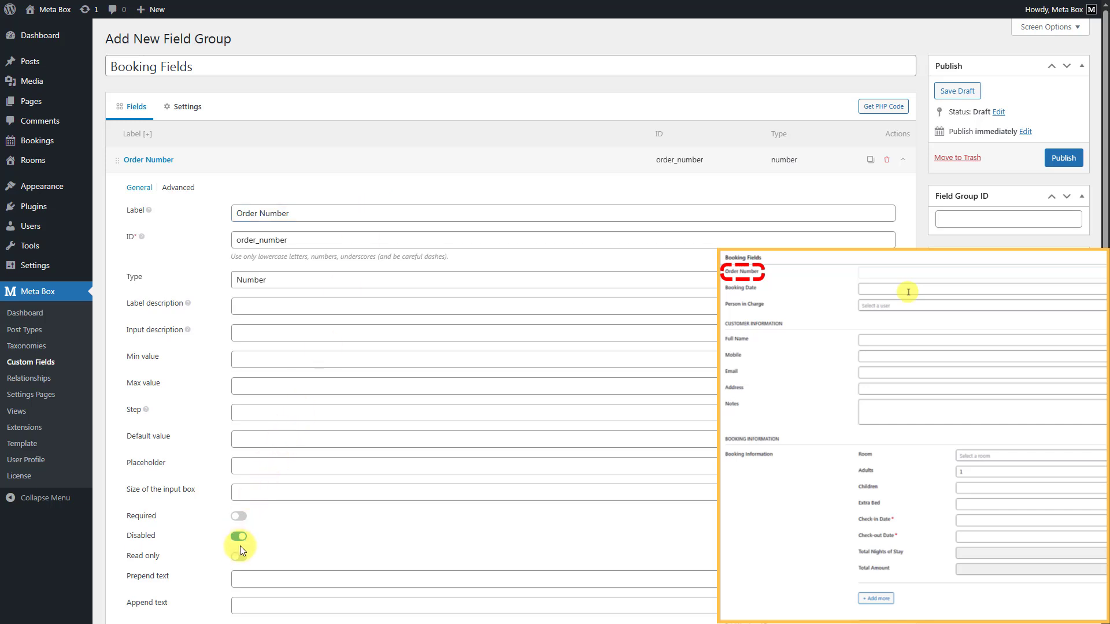
{"action": "left_click", "coordinate": [239, 557]}
{"action": "left_click", "coordinate": [346, 164]}
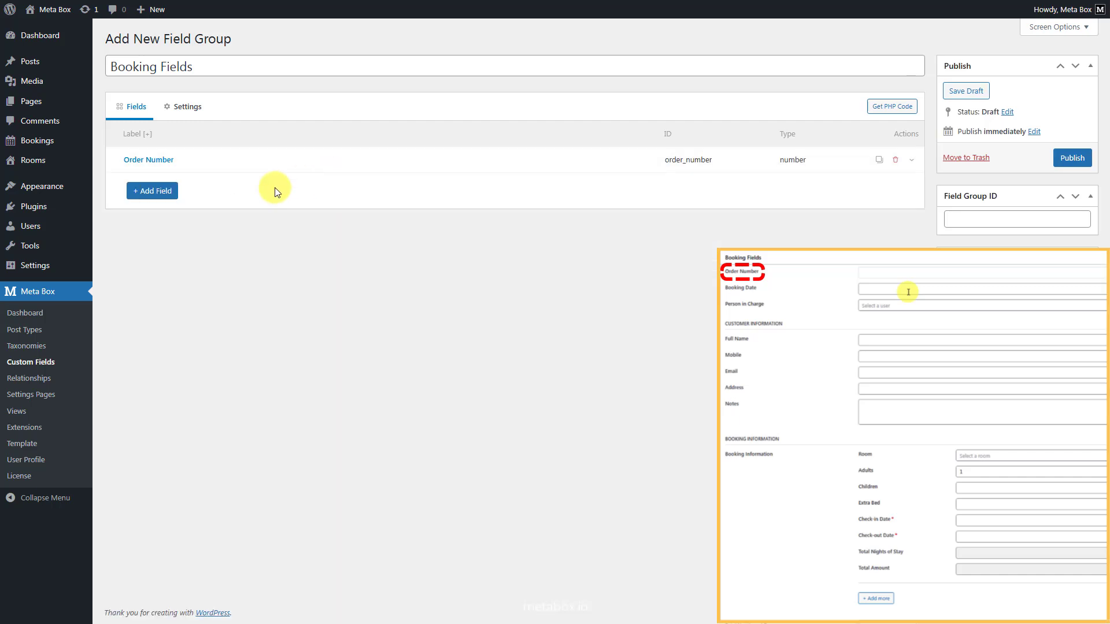
Add a Date Picker field labelled Booking Date to the Booking Fields group and collapse its settings.
{"action": "left_click", "coordinate": [154, 192]}
{"action": "type", "text": "date"}
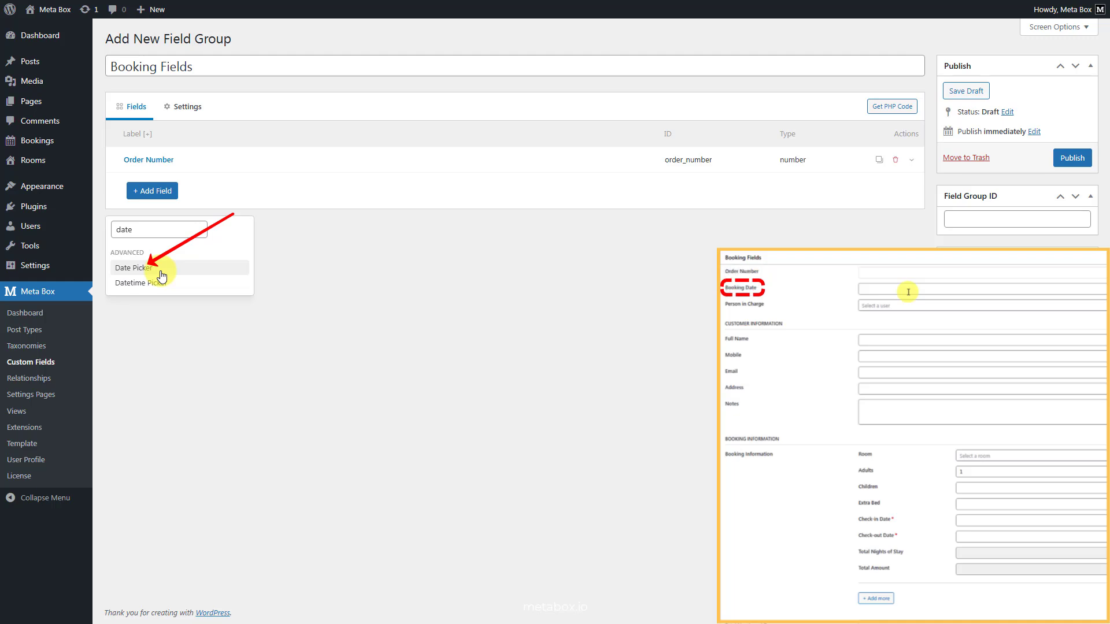
{"action": "left_click", "coordinate": [157, 271]}
{"action": "left_click", "coordinate": [257, 184]}
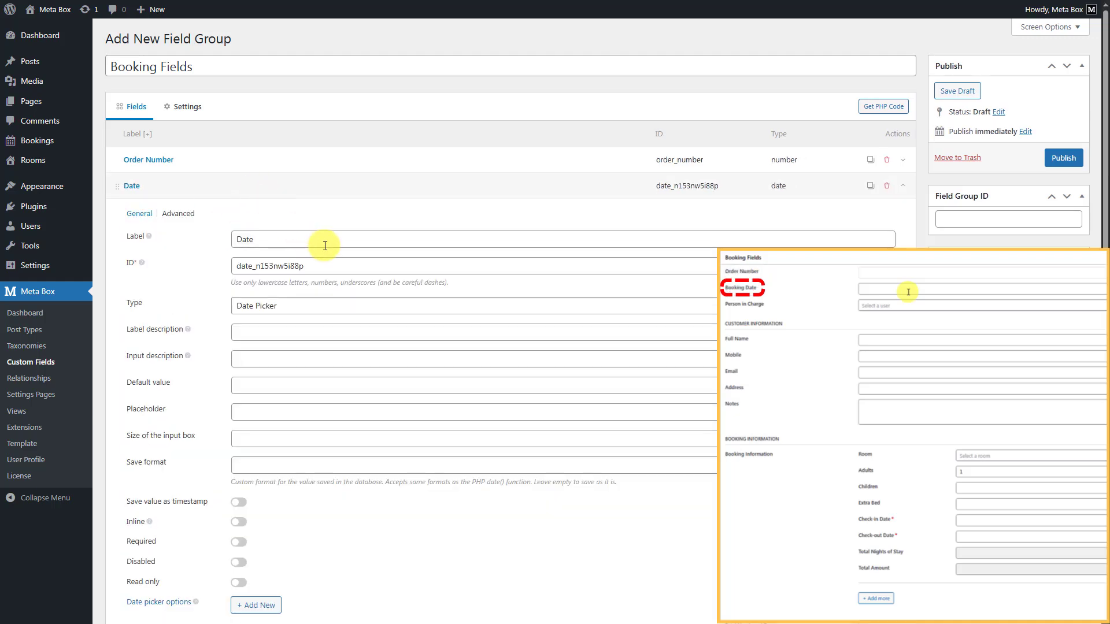
{"action": "double_click", "coordinate": [325, 243]}
{"action": "type", "text": "Booking Date"}
{"action": "left_click", "coordinate": [338, 182]}
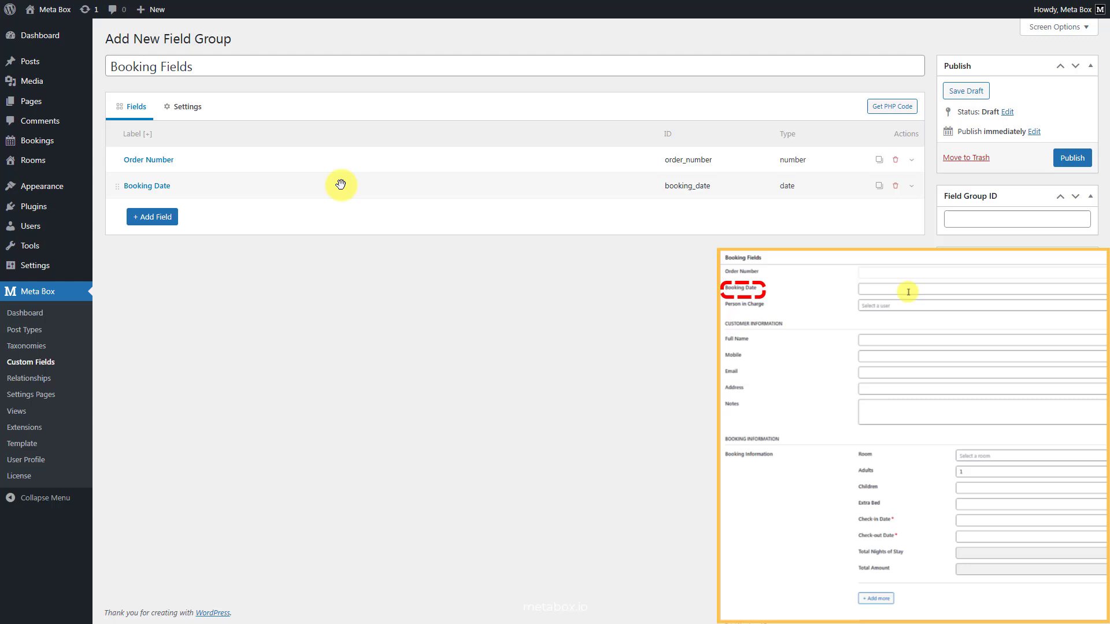
Add a User field labelled Person in Charge below Booking Date and collapse its settings.
{"action": "left_click", "coordinate": [166, 223]}
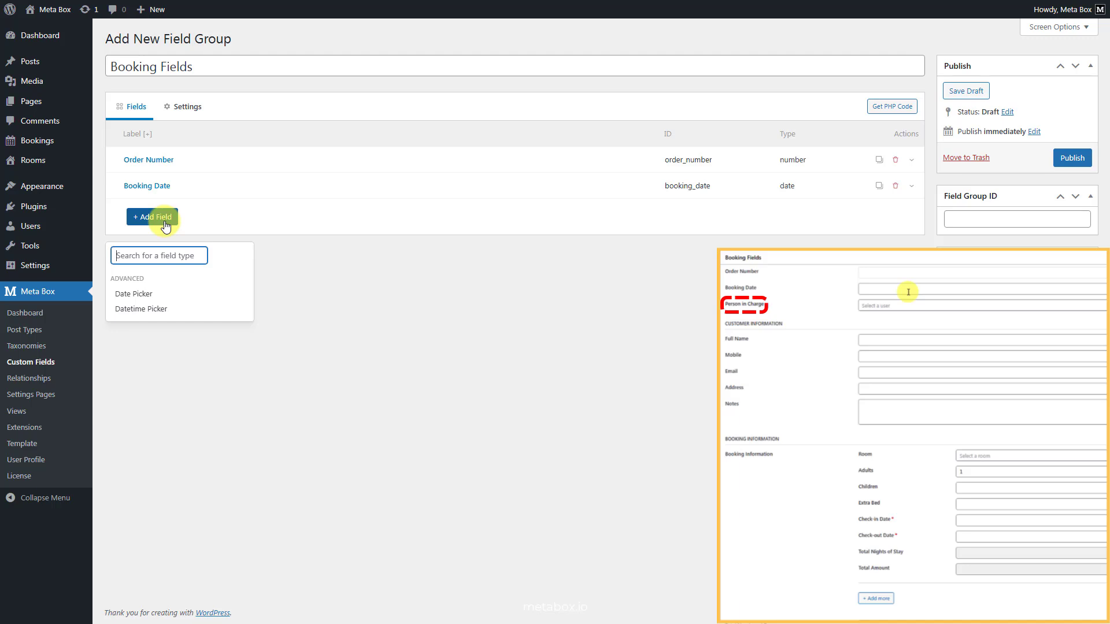
{"action": "type", "text": "user"}
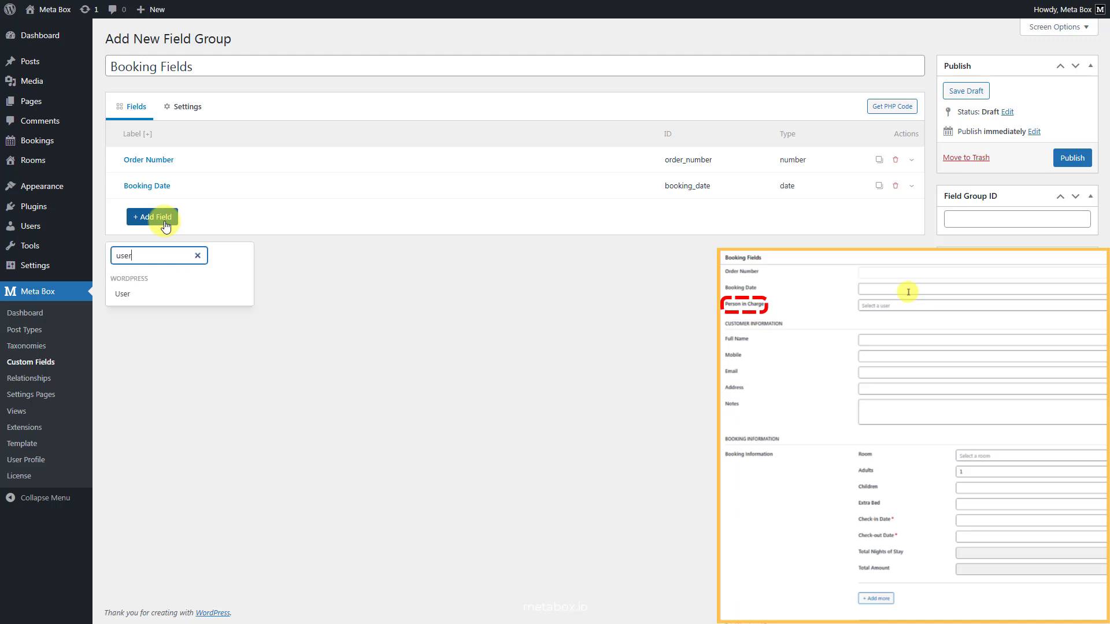
{"action": "left_click", "coordinate": [146, 295]}
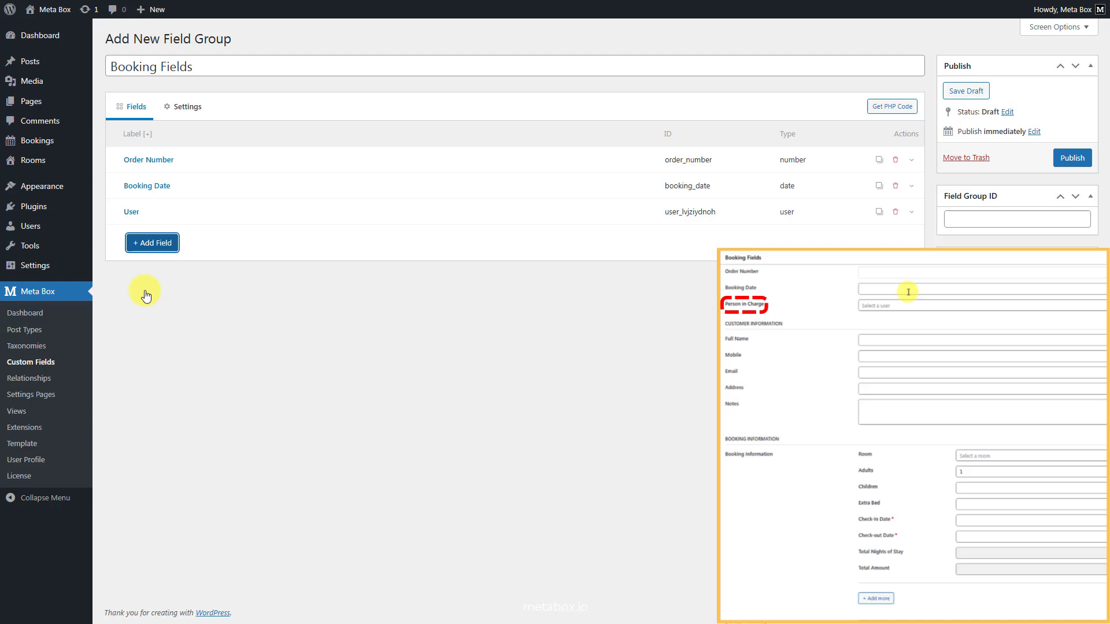
{"action": "left_click", "coordinate": [267, 213]}
{"action": "triple_click", "coordinate": [332, 267]}
{"action": "type", "text": "Person in Charge"}
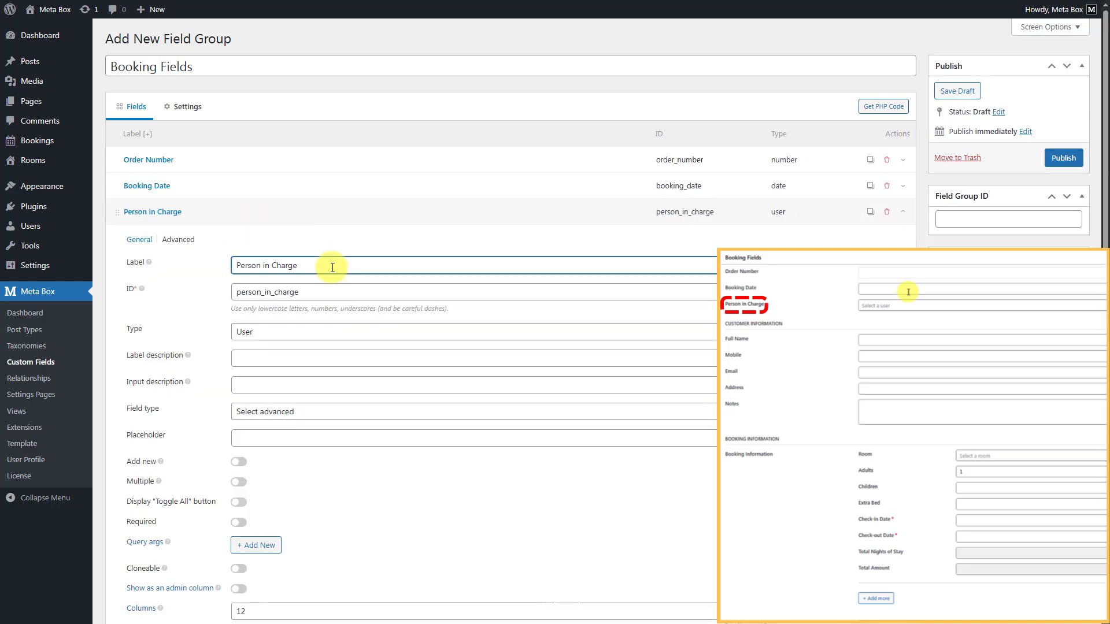
{"action": "left_click", "coordinate": [335, 211]}
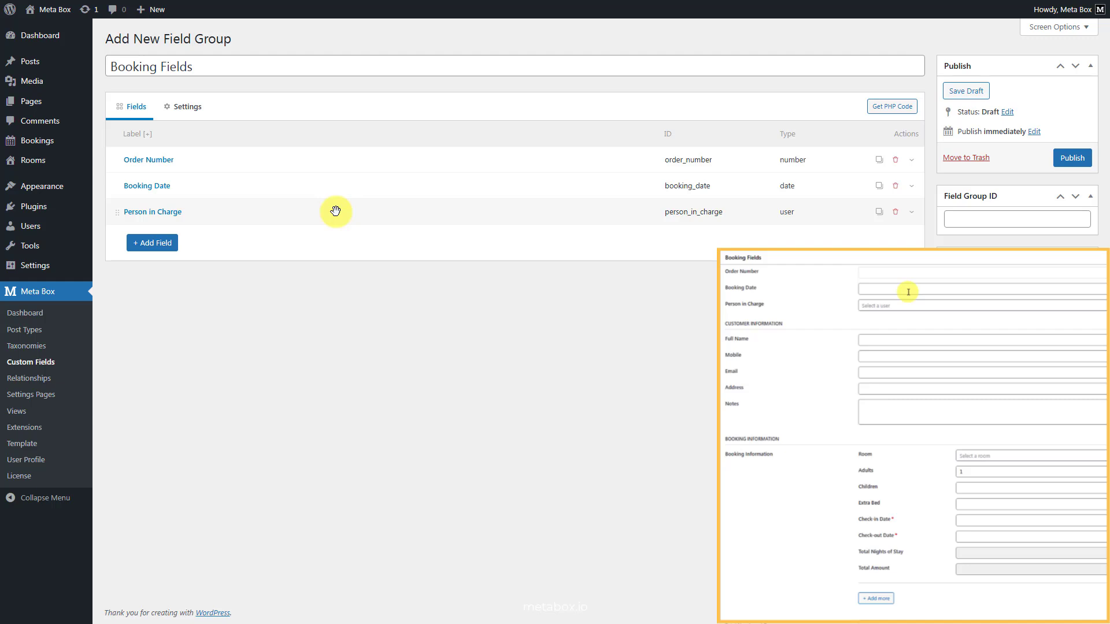
Add a Heading field labelled Customer Information below Person in Charge and collapse its settings.
{"action": "left_click", "coordinate": [164, 245]}
{"action": "type", "text": "hea"}
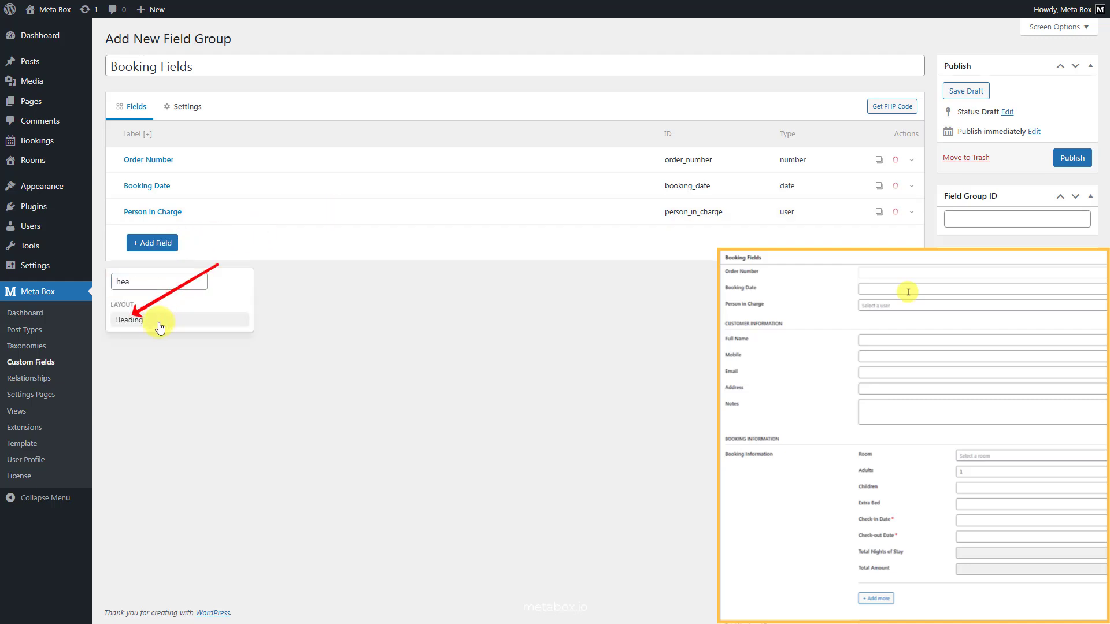
{"action": "left_click", "coordinate": [159, 325]}
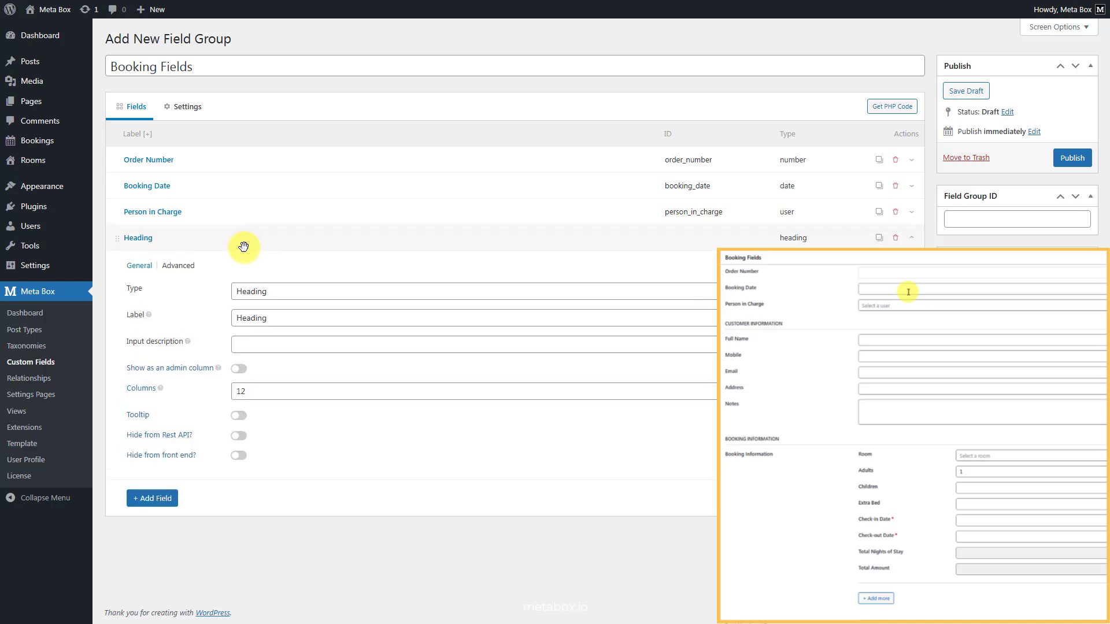
{"action": "double_click", "coordinate": [294, 317]}
{"action": "type", "text": "Customer Information"}
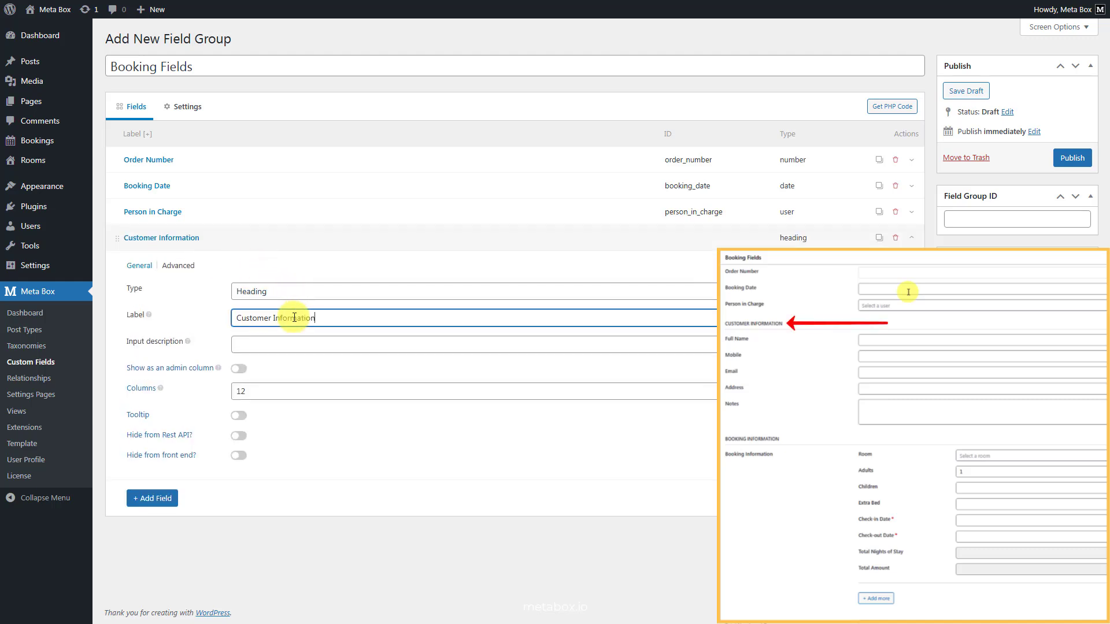
{"action": "left_click", "coordinate": [312, 238]}
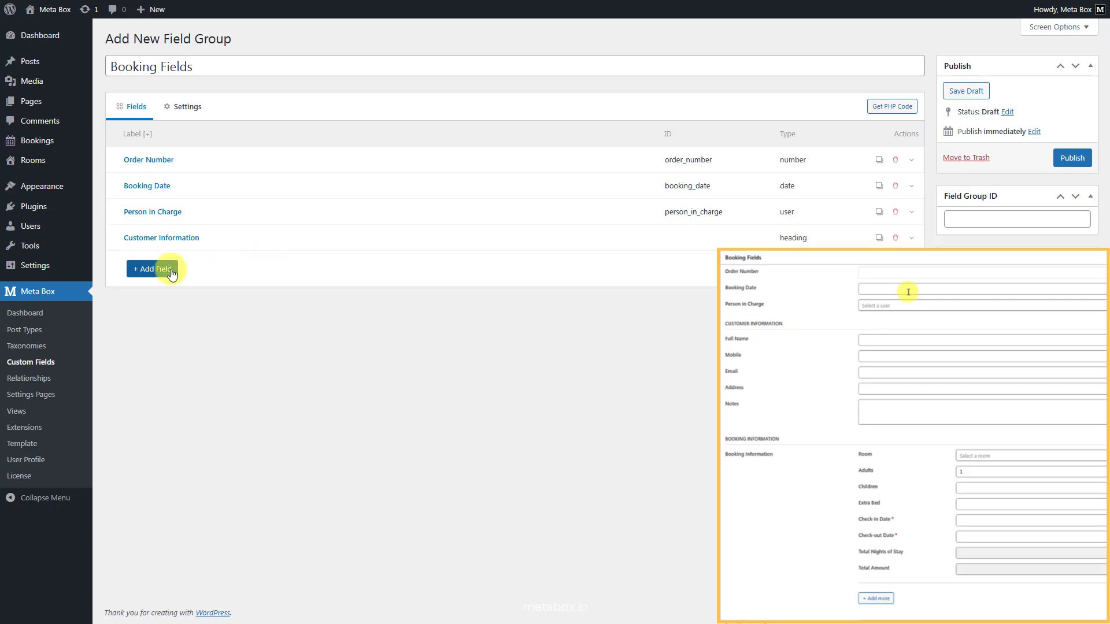
Add a Text field labelled Full Name under the Customer Information heading and collapse its settings.
{"action": "left_click", "coordinate": [171, 270]}
{"action": "type", "text": "text"}
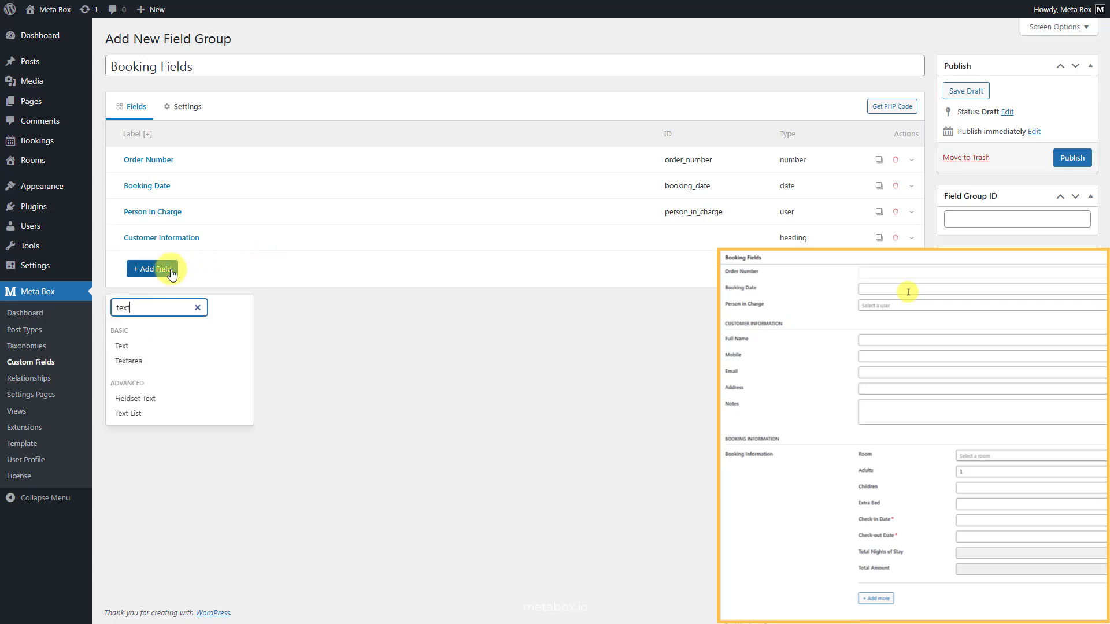
{"action": "left_click", "coordinate": [148, 343]}
{"action": "double_click", "coordinate": [322, 318]}
{"action": "type", "text": "Full Name"}
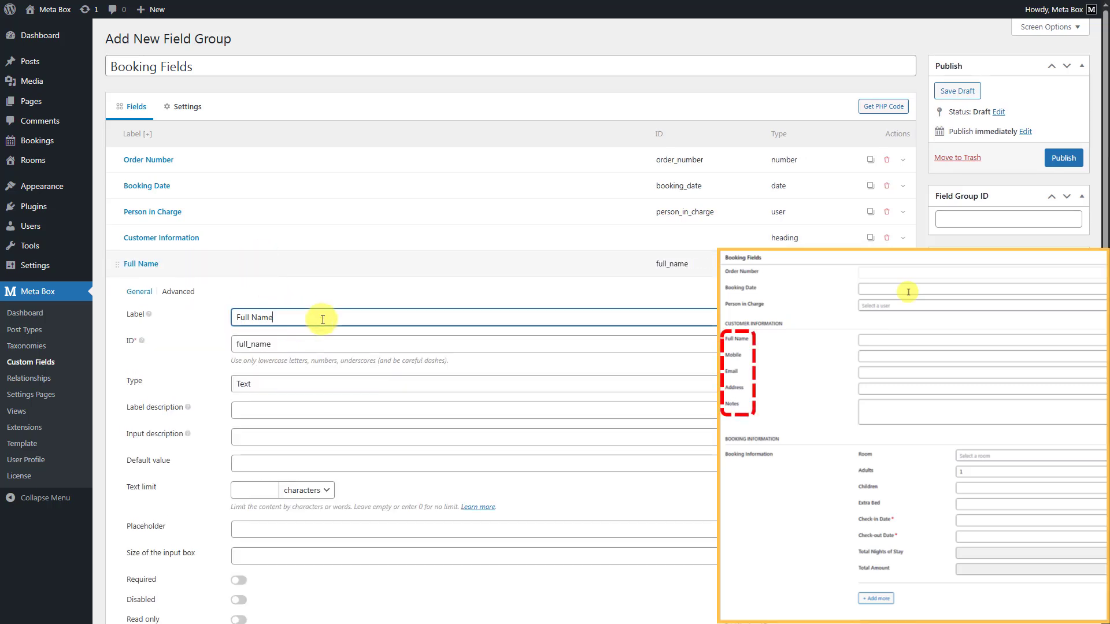
{"action": "left_click", "coordinate": [326, 269]}
Add a Number field labelled Mobile below Full Name and collapse its settings.
{"action": "left_click", "coordinate": [154, 295]}
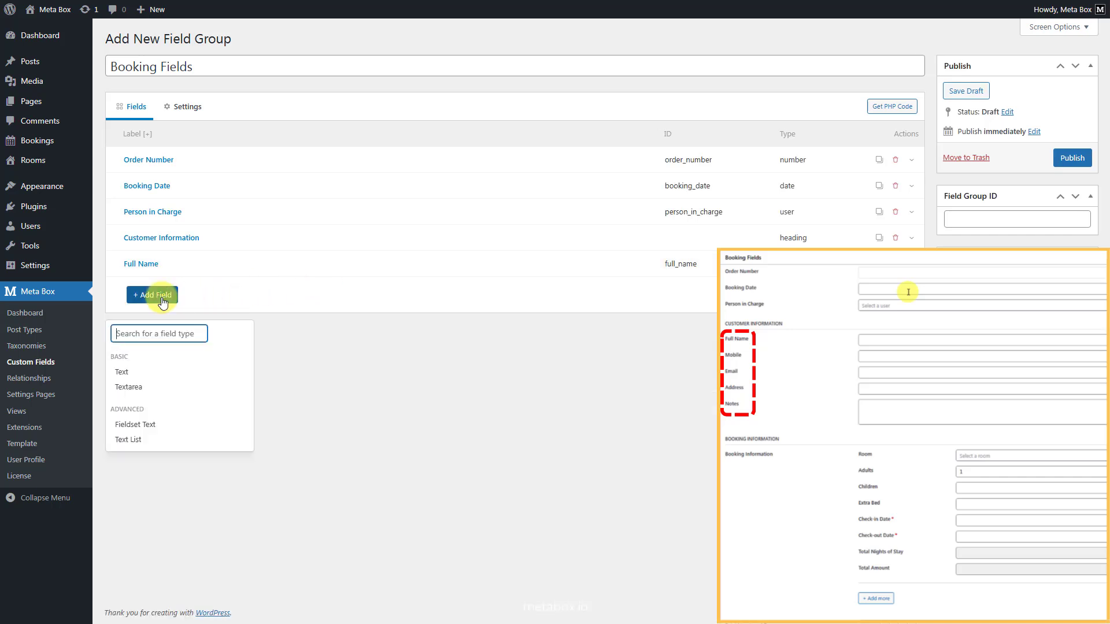
{"action": "type", "text": "number"}
{"action": "left_click", "coordinate": [144, 370]}
{"action": "left_click", "coordinate": [285, 289]}
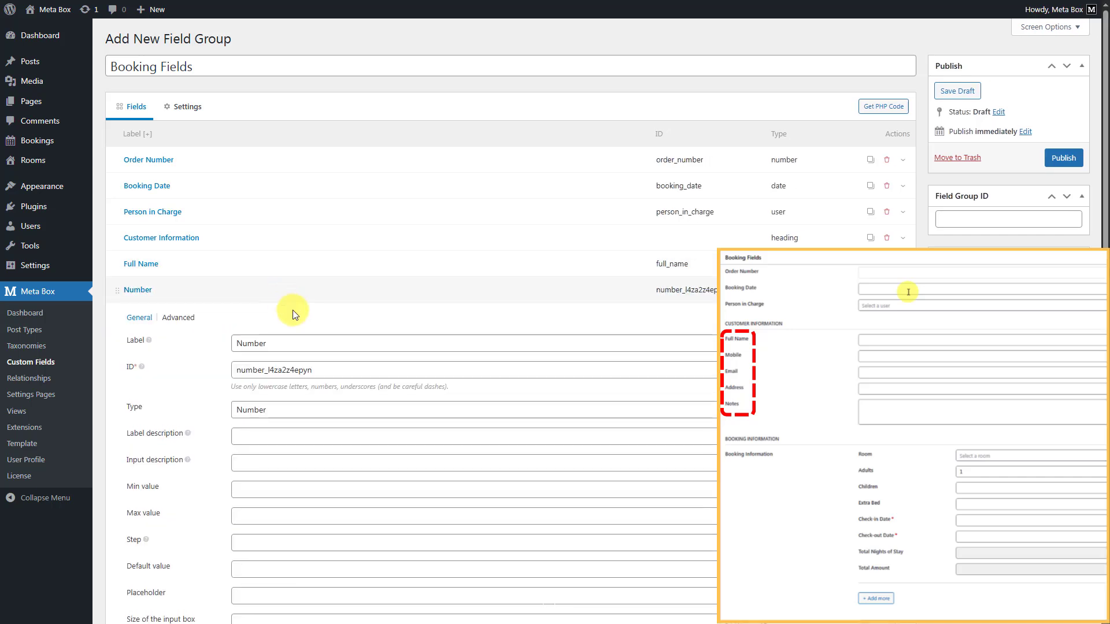
{"action": "double_click", "coordinate": [314, 342]}
{"action": "type", "text": "Mobile"}
{"action": "left_click", "coordinate": [318, 291]}
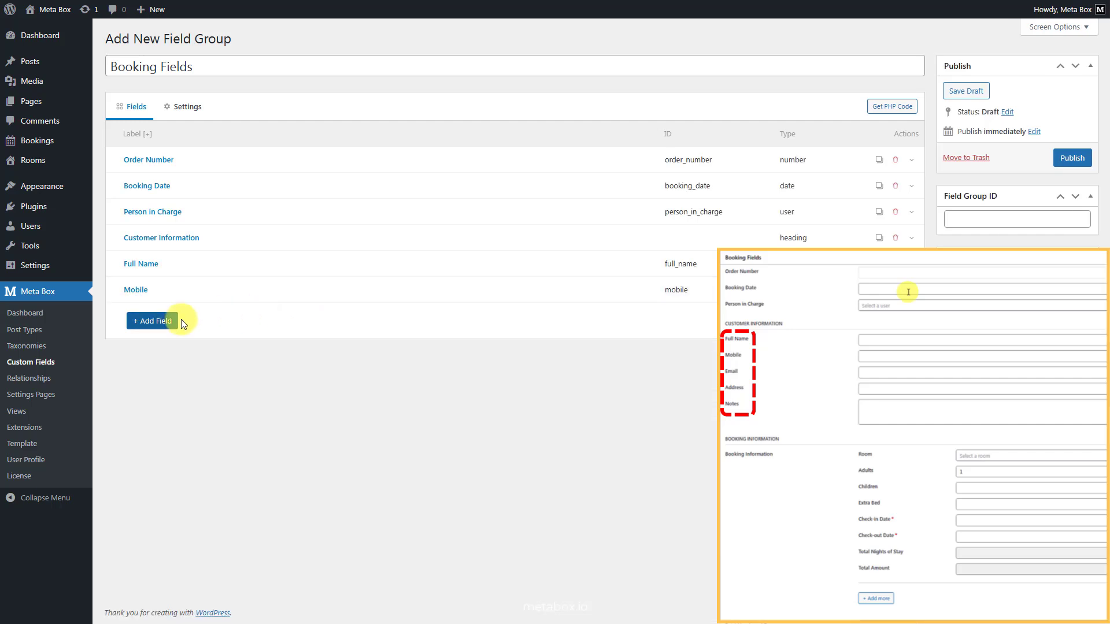
Add an Email field labelled Email below Mobile and collapse its settings.
{"action": "left_click", "coordinate": [156, 321]}
{"action": "type", "text": "email"}
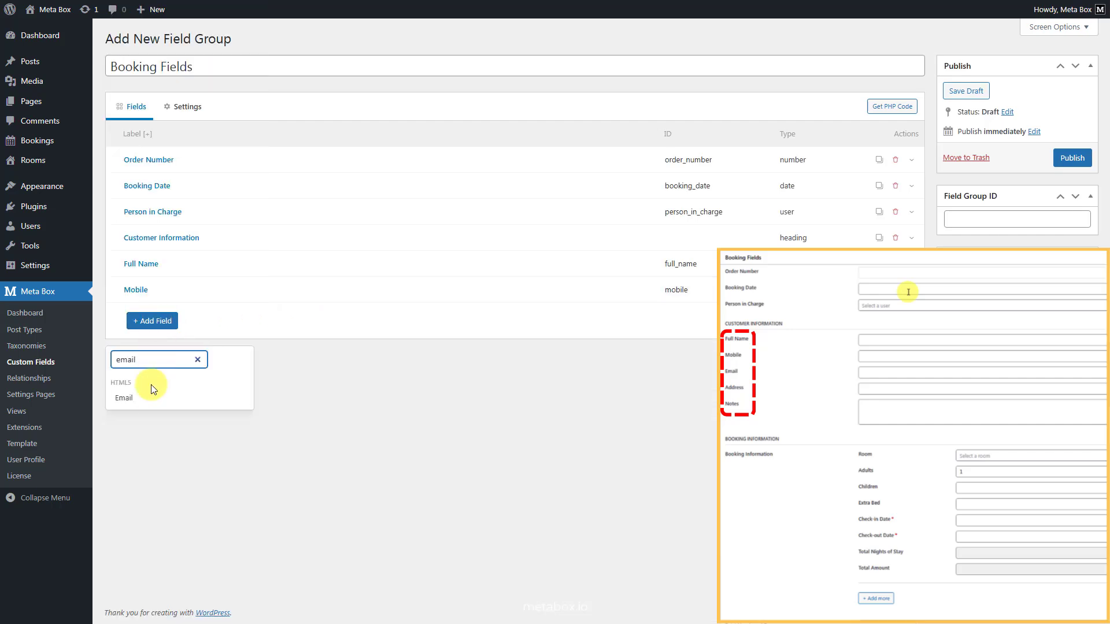
{"action": "left_click", "coordinate": [145, 398]}
{"action": "left_click", "coordinate": [251, 317]}
{"action": "double_click", "coordinate": [322, 365]}
{"action": "type", "text": "Email"}
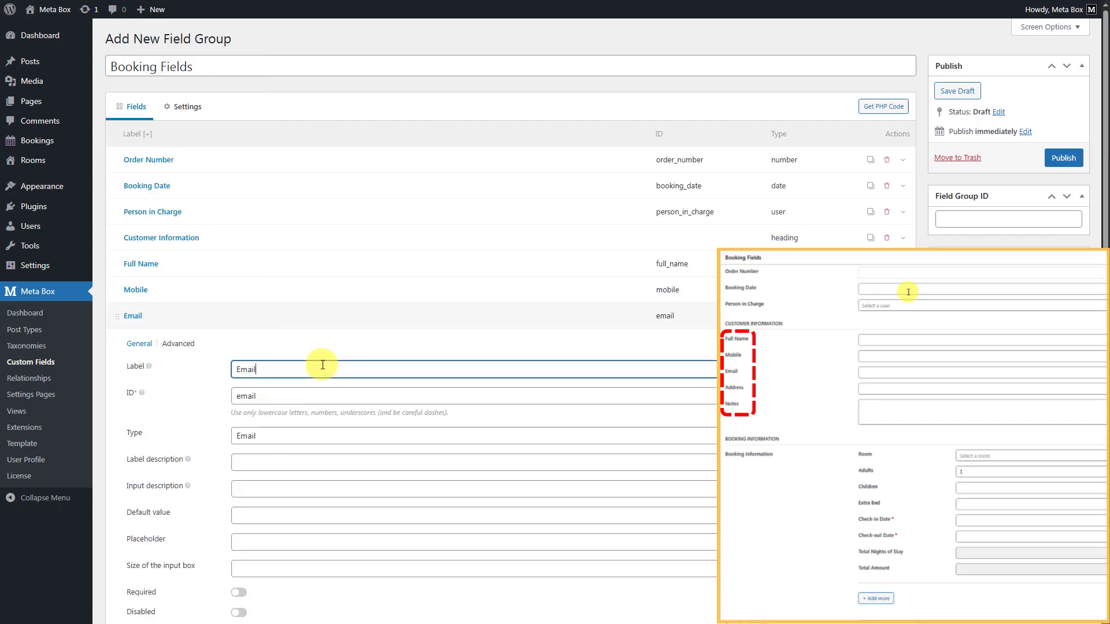
{"action": "left_click", "coordinate": [330, 316]}
Add a Text field labelled Address below Email and collapse its settings.
{"action": "left_click", "coordinate": [156, 347]}
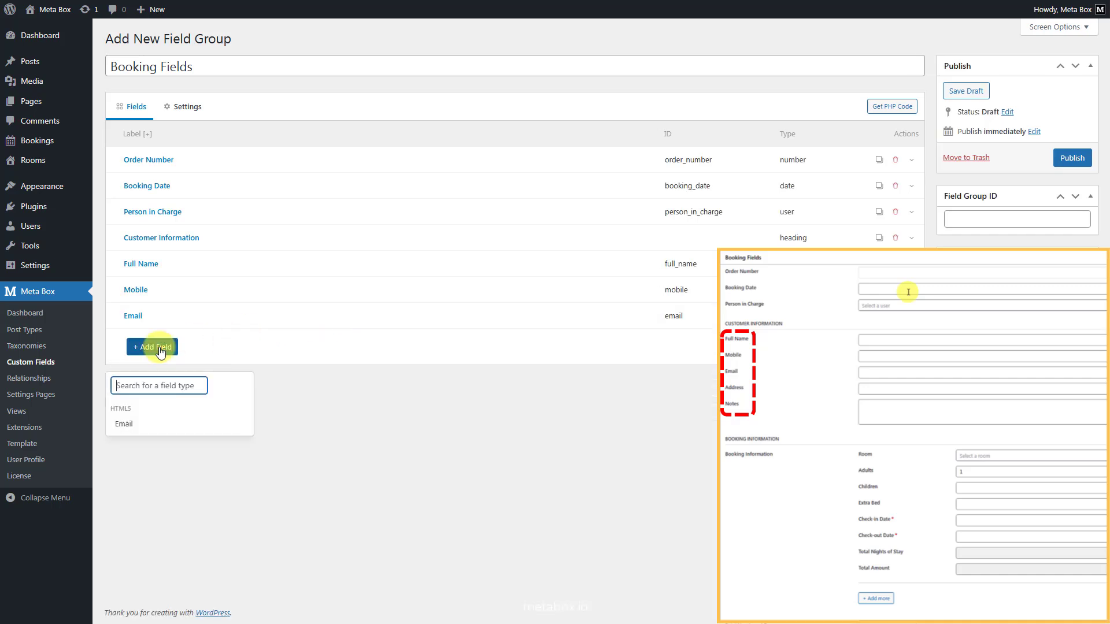
{"action": "type", "text": "text"}
{"action": "left_click", "coordinate": [136, 422]}
{"action": "left_click", "coordinate": [267, 341]}
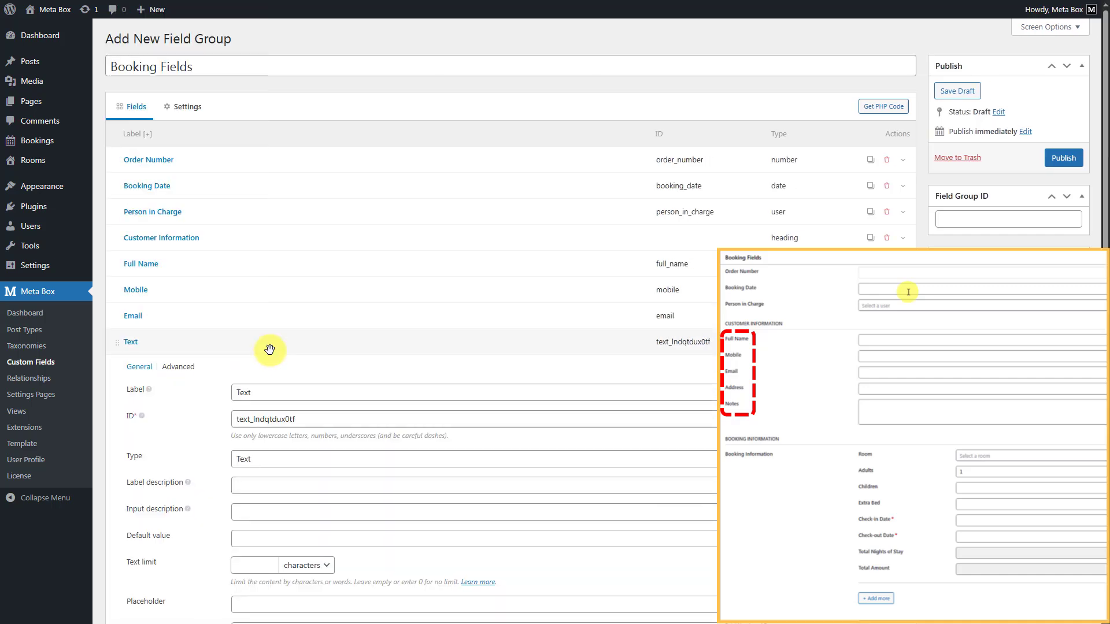
{"action": "left_click", "coordinate": [314, 396]}
{"action": "double_click", "coordinate": [314, 396]}
{"action": "type", "text": "Address"}
{"action": "left_click", "coordinate": [329, 343]}
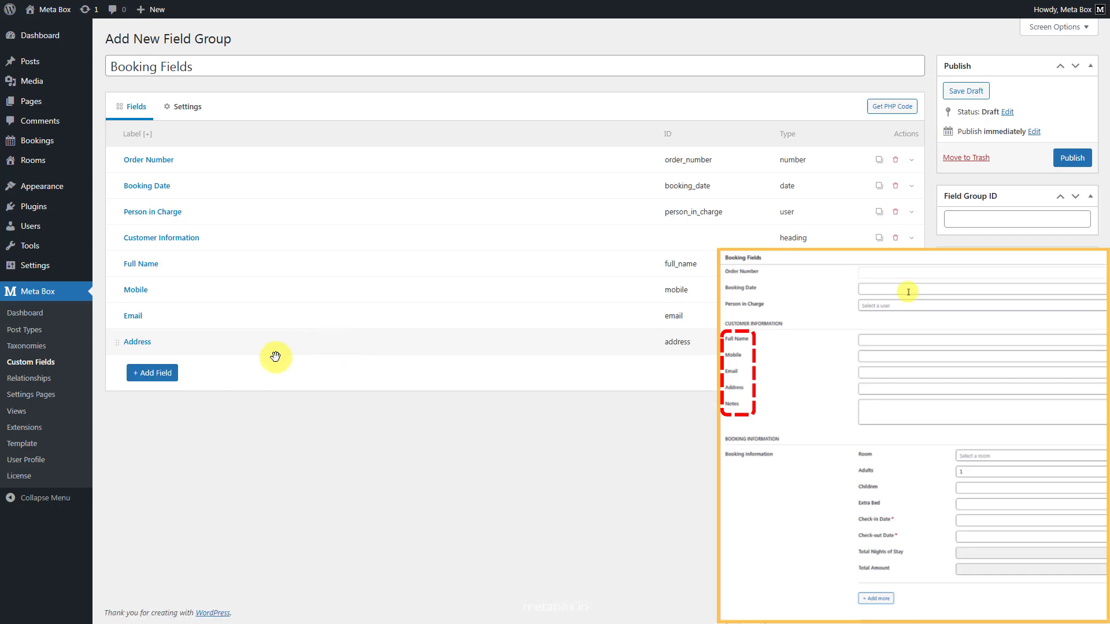
Add a Textarea field labelled Notes below Address and collapse its settings.
{"action": "left_click", "coordinate": [156, 373]}
{"action": "type", "text": "text"}
{"action": "left_click", "coordinate": [155, 464]}
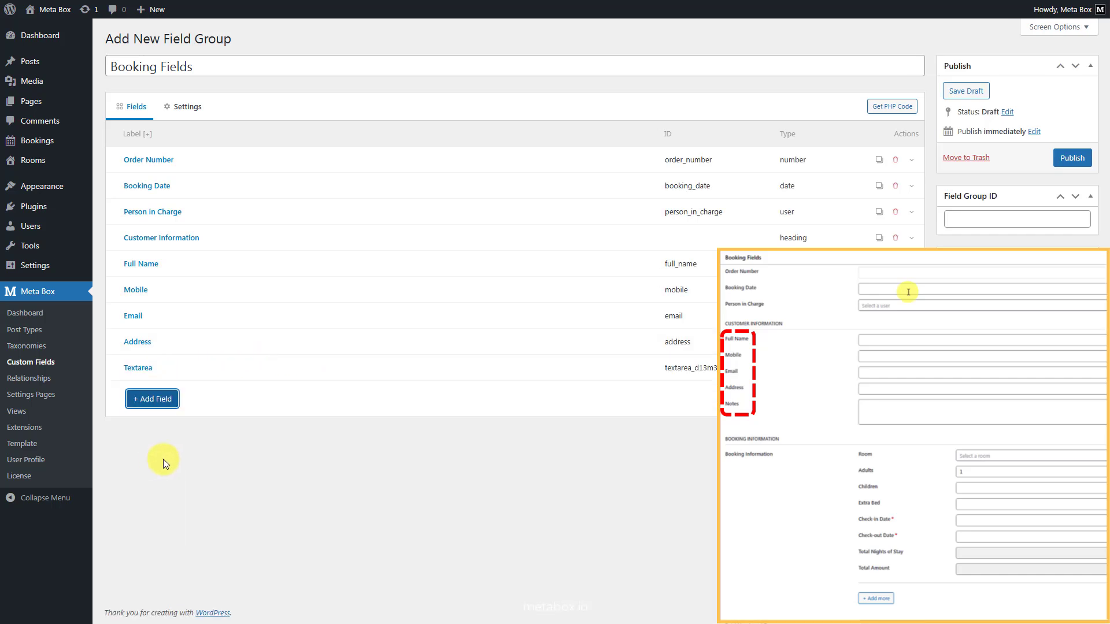
{"action": "left_click", "coordinate": [279, 368]}
{"action": "double_click", "coordinate": [324, 421]}
{"action": "type", "text": "Notes"}
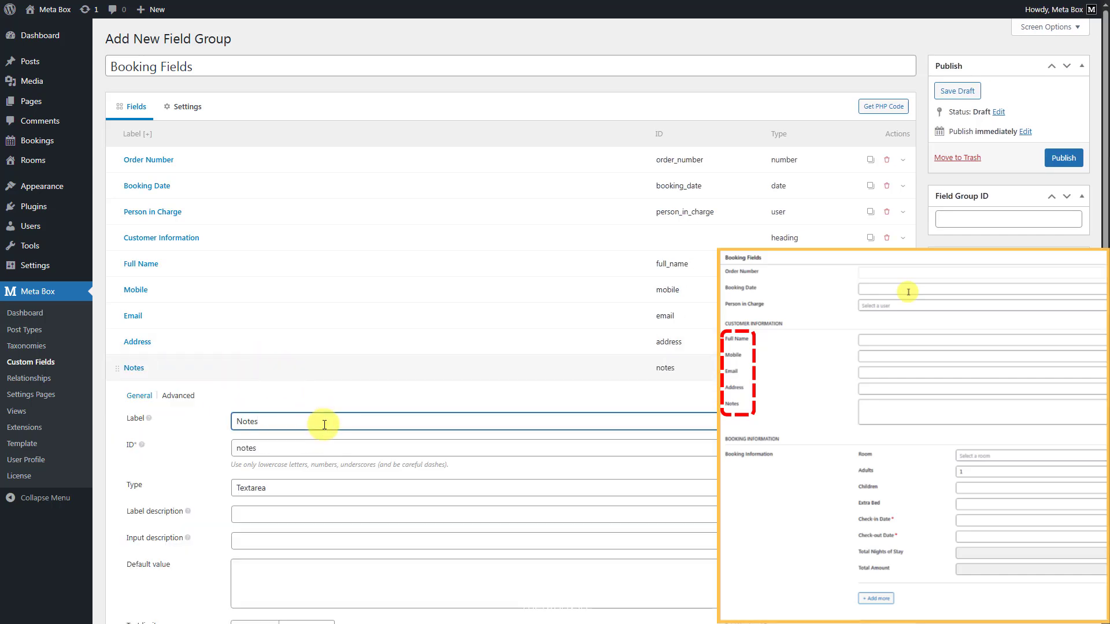
{"action": "left_click", "coordinate": [335, 373]}
Add a Heading field labelled Booking Information below Notes and collapse its settings.
{"action": "left_click", "coordinate": [167, 400]}
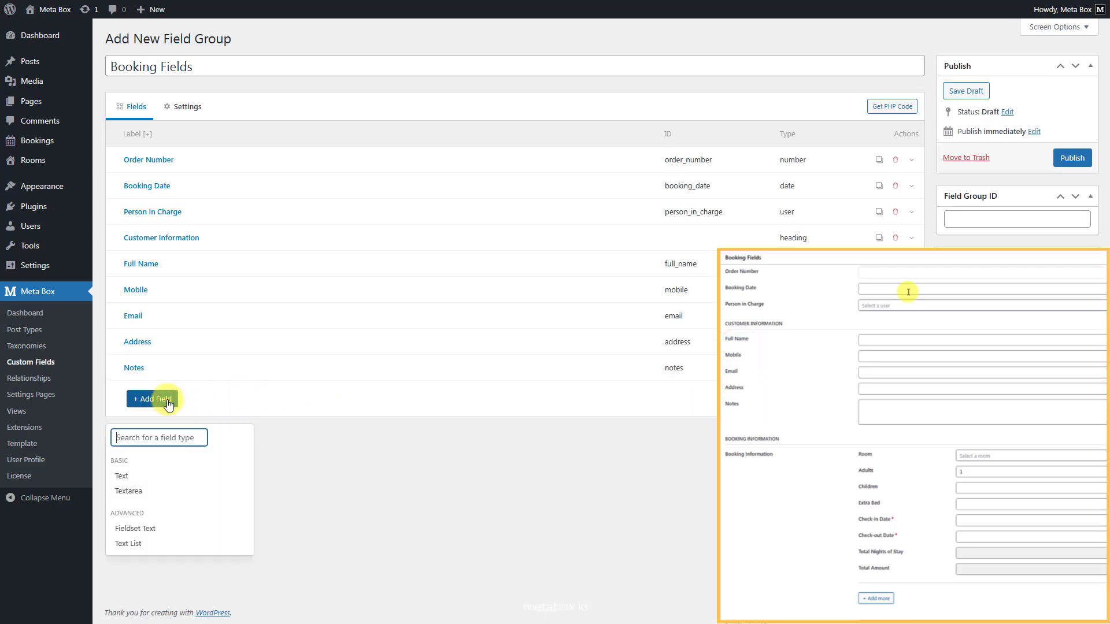
{"action": "type", "text": "hea"}
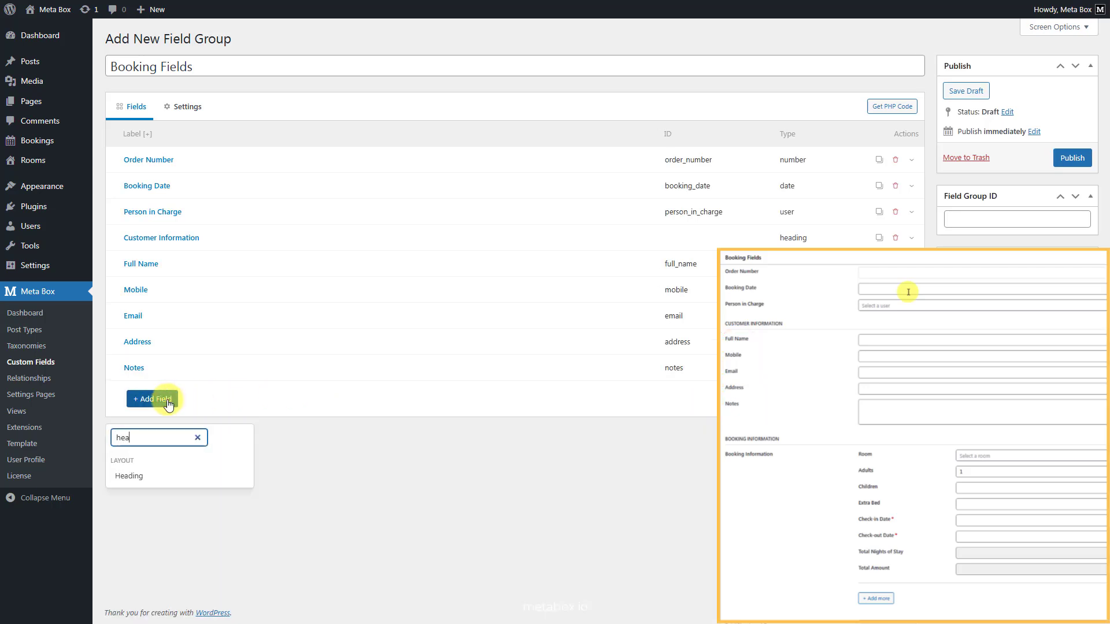
{"action": "left_click", "coordinate": [157, 479]}
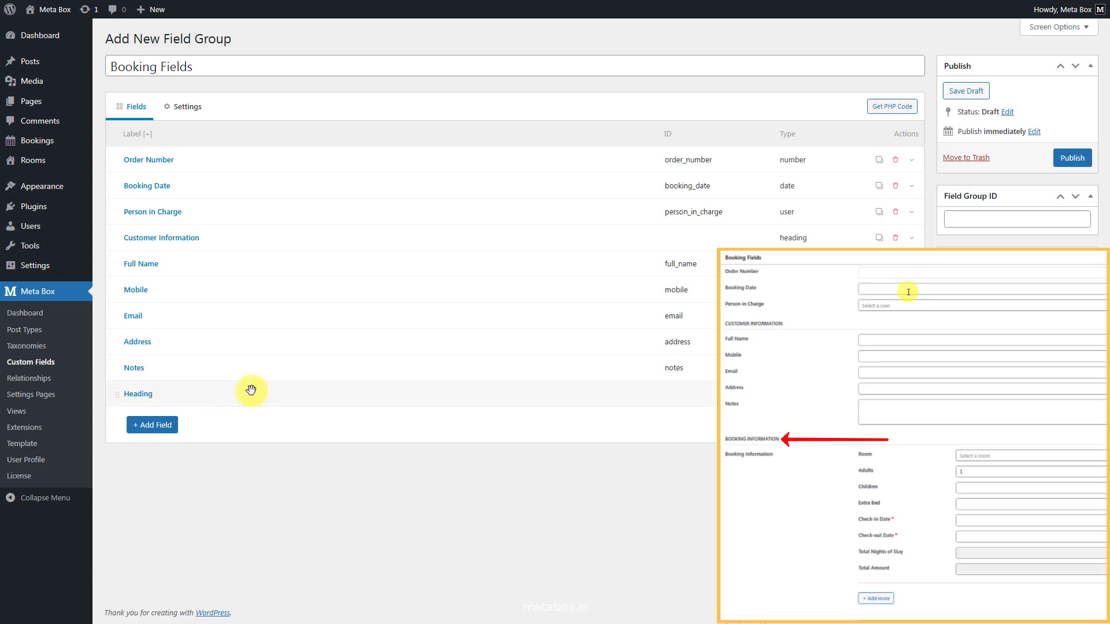
{"action": "left_click", "coordinate": [325, 472]}
{"action": "key", "text": "ctrl+a"}
{"action": "type", "text": "Booking Information"}
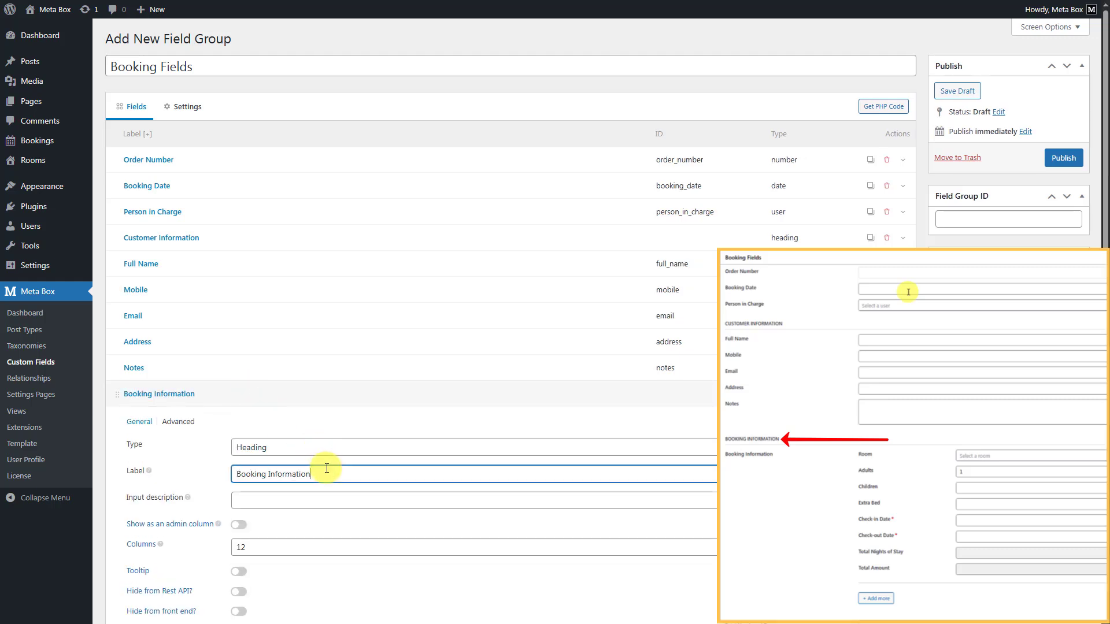
{"action": "left_click", "coordinate": [334, 394]}
Add a Group field below the Booking Information heading and label it Booking Information.
{"action": "left_click", "coordinate": [151, 426]}
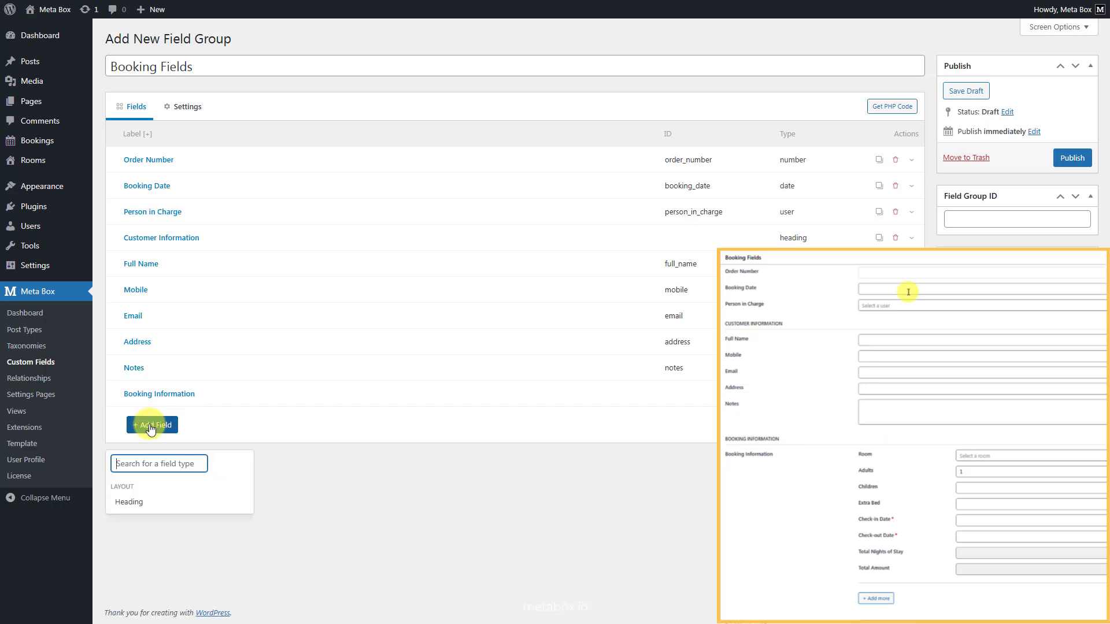
{"action": "type", "text": "gr"}
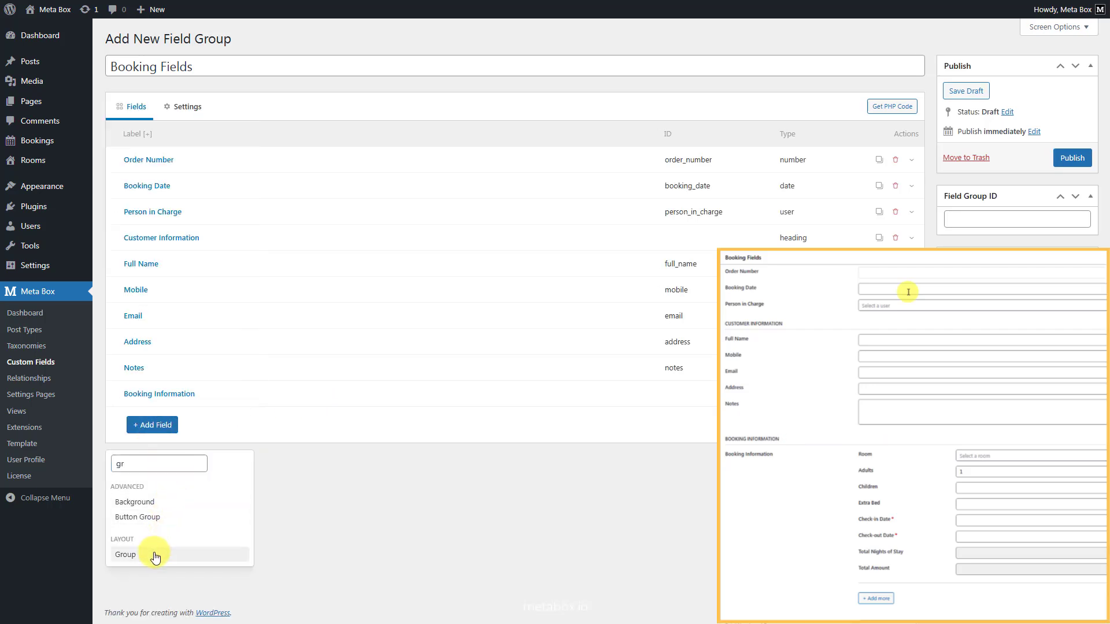
{"action": "left_click", "coordinate": [156, 557]}
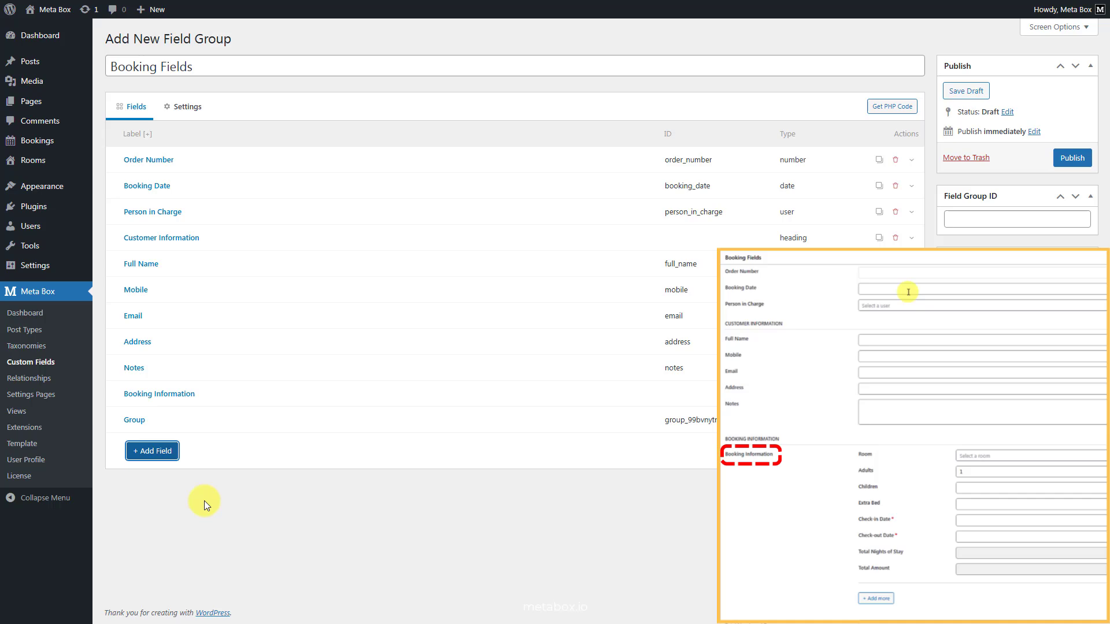
{"action": "left_click", "coordinate": [284, 426]}
{"action": "scroll", "coordinate": [282, 427], "scroll_direction": "down", "scroll_amount": 2}
{"action": "double_click", "coordinate": [427, 354]}
{"action": "type", "text": "Booking Information"}
{"action": "scroll", "coordinate": [426, 355], "scroll_direction": "up", "scroll_amount": 2}
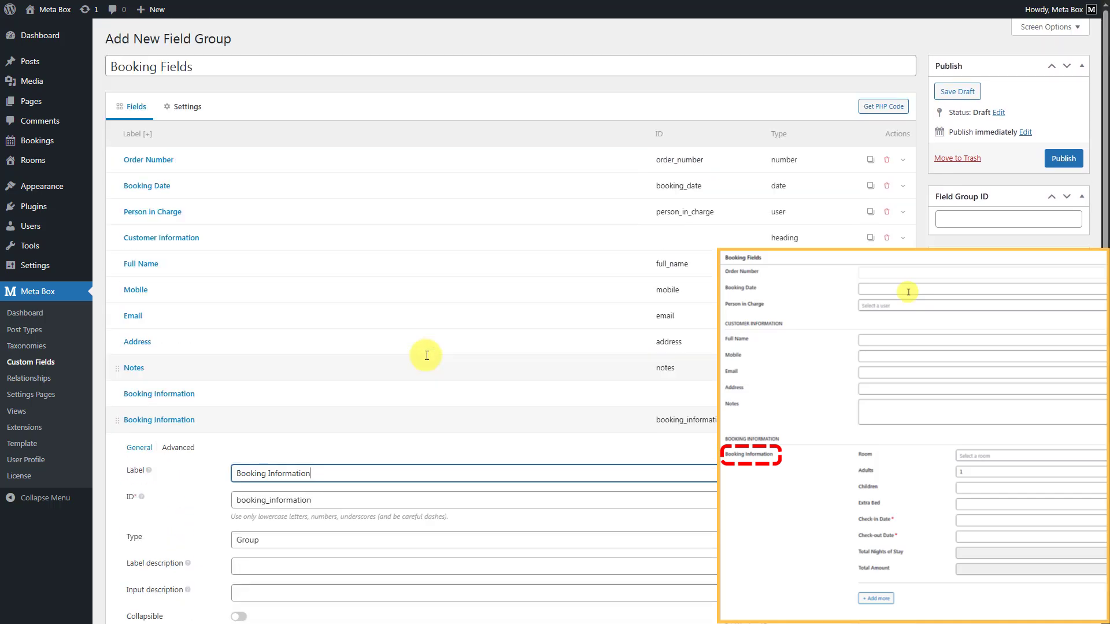
Change the ID of the Booking Information group field to group_booking.
{"action": "scroll", "coordinate": [426, 355], "scroll_direction": "down", "scroll_amount": 3}
{"action": "double_click", "coordinate": [421, 325]}
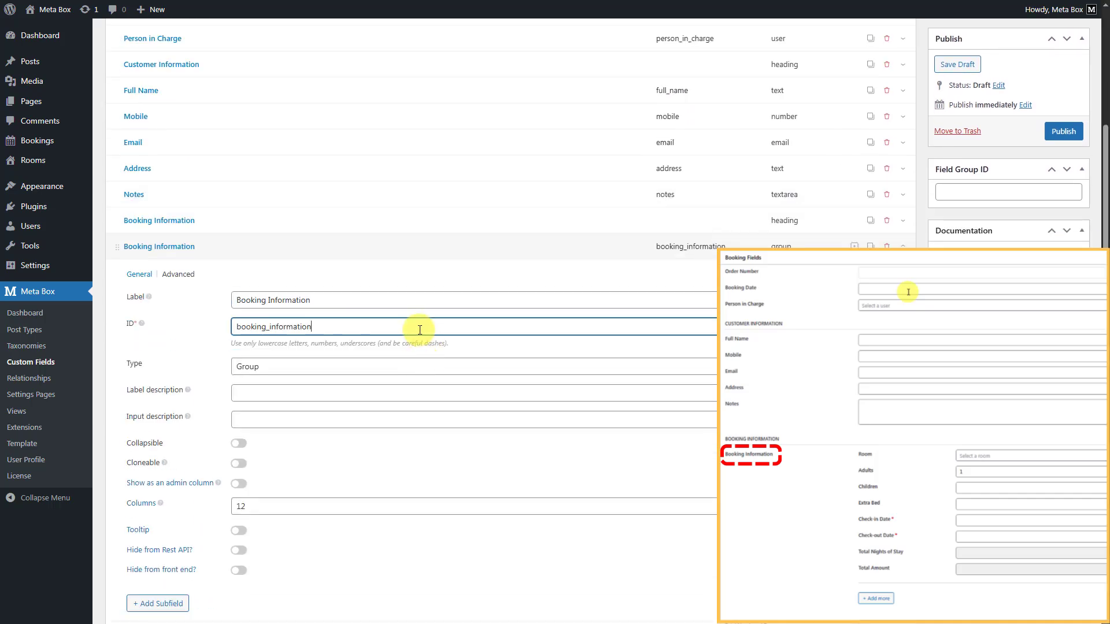
{"action": "type", "text": "g"}
{"action": "scroll", "coordinate": [419, 330], "scroll_direction": "up", "scroll_amount": 3}
{"action": "type", "text": "roup_booking"}
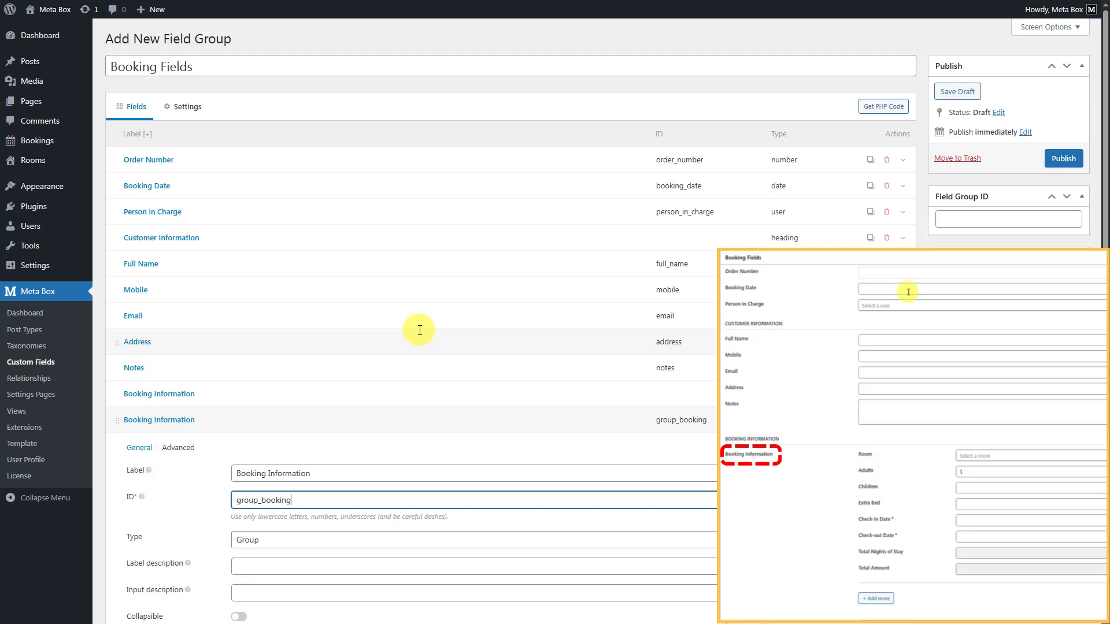
{"action": "scroll", "coordinate": [419, 330], "scroll_direction": "down", "scroll_amount": 4}
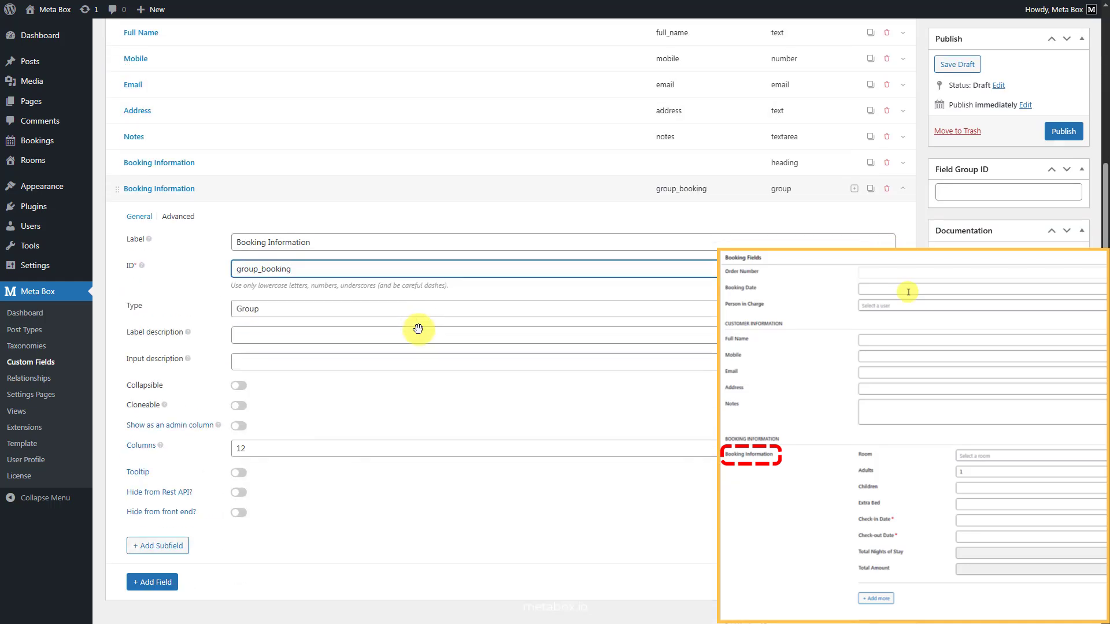
Make the Booking Information group cloneable and set its custom CSS class to group-booking.
{"action": "left_click", "coordinate": [237, 406]}
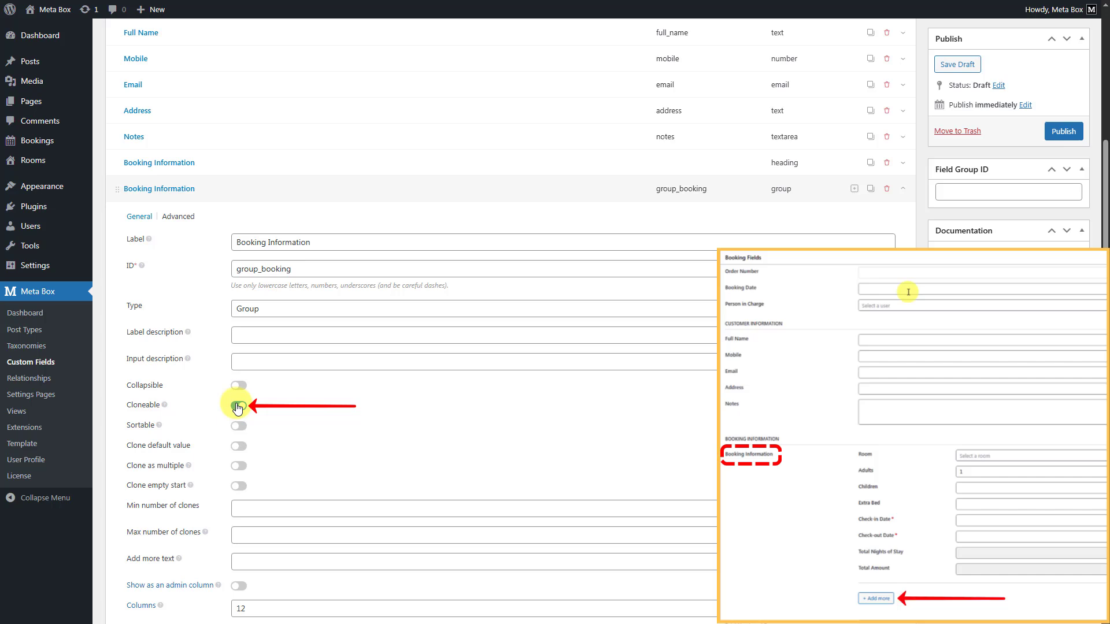
{"action": "left_click", "coordinate": [181, 216]}
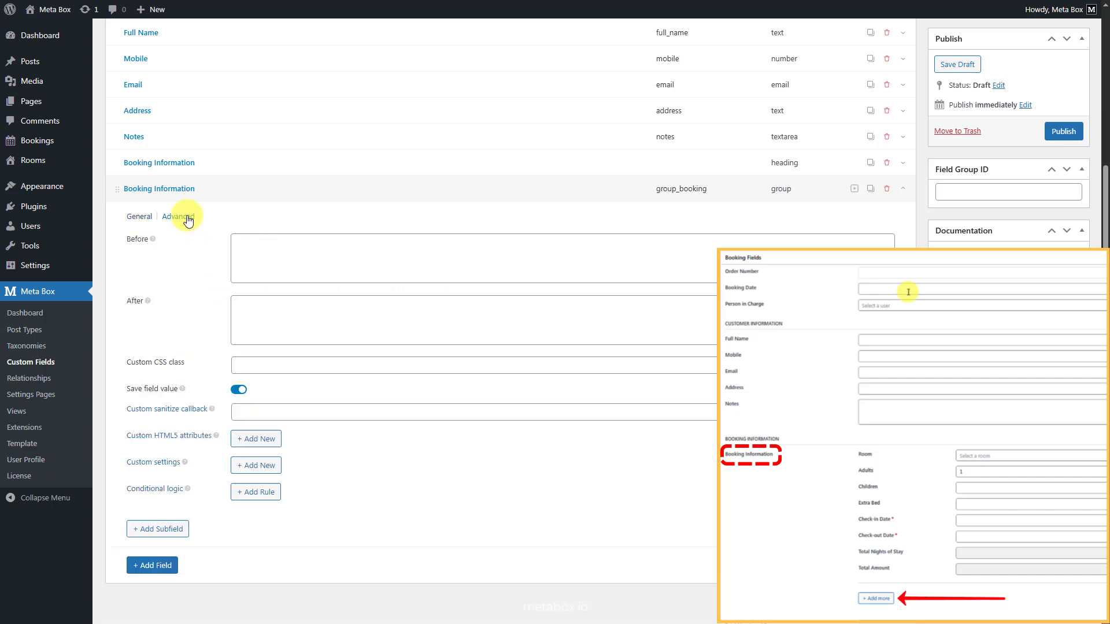
{"action": "left_click", "coordinate": [355, 372]}
{"action": "type", "text": "group-booking"}
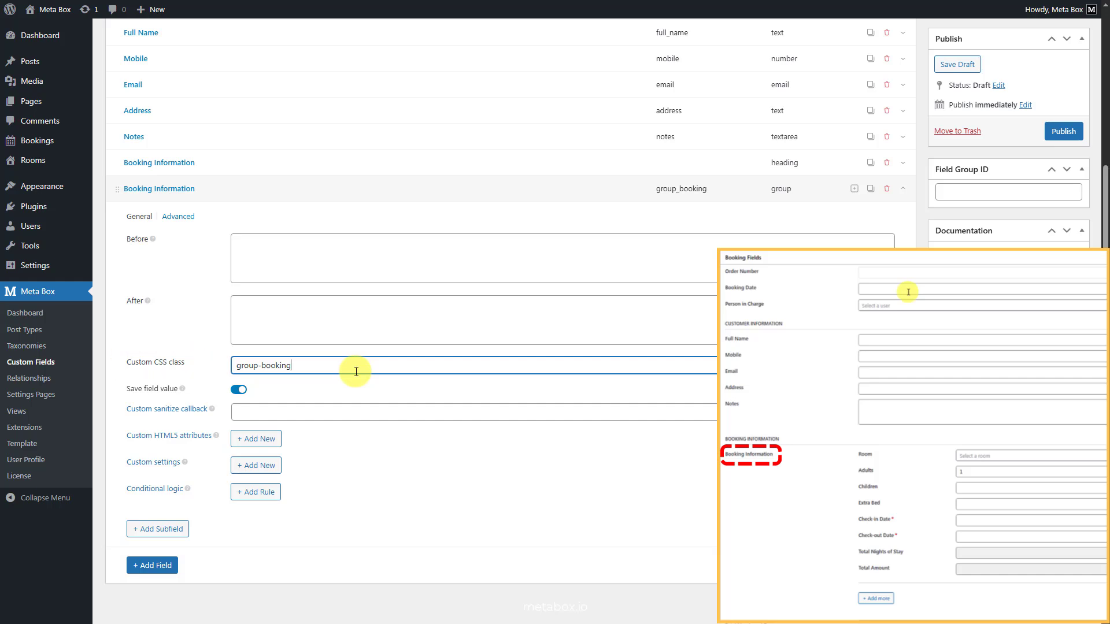
{"action": "left_click", "coordinate": [145, 218]}
Add a Post subfield to the Booking Information group and label it Room.
{"action": "scroll", "coordinate": [190, 277], "scroll_direction": "down", "scroll_amount": 4}
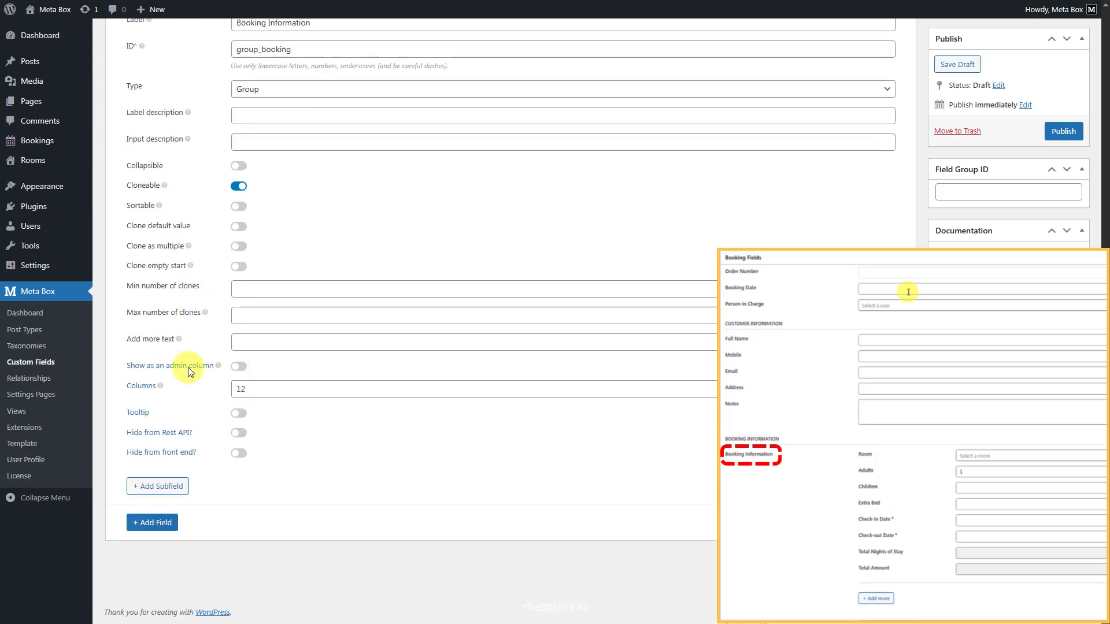
{"action": "left_click", "coordinate": [164, 491]}
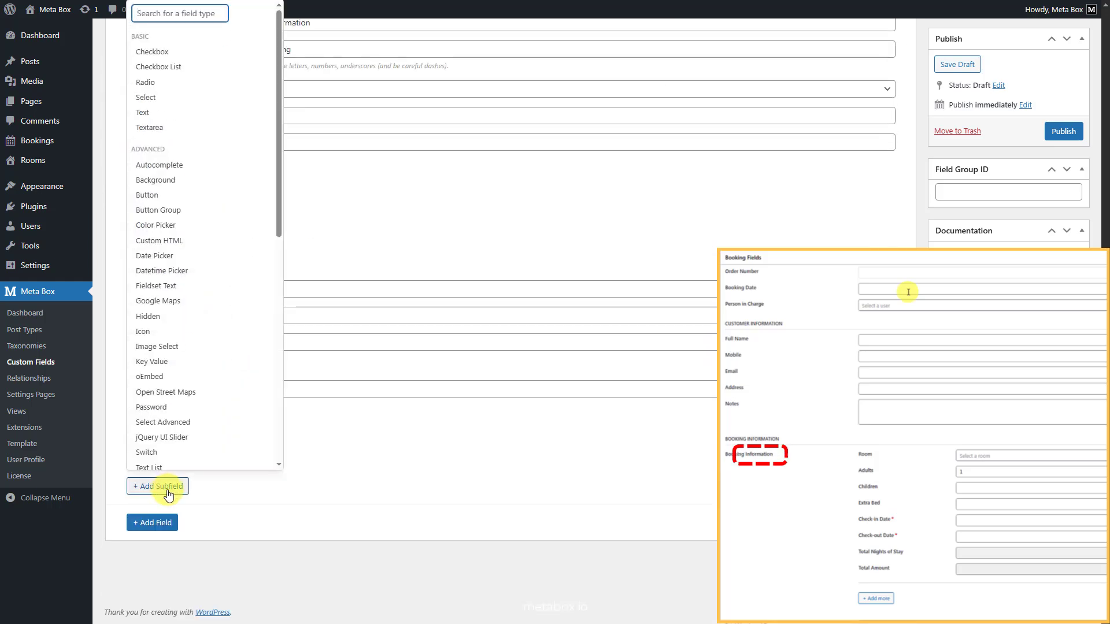
{"action": "type", "text": "post"}
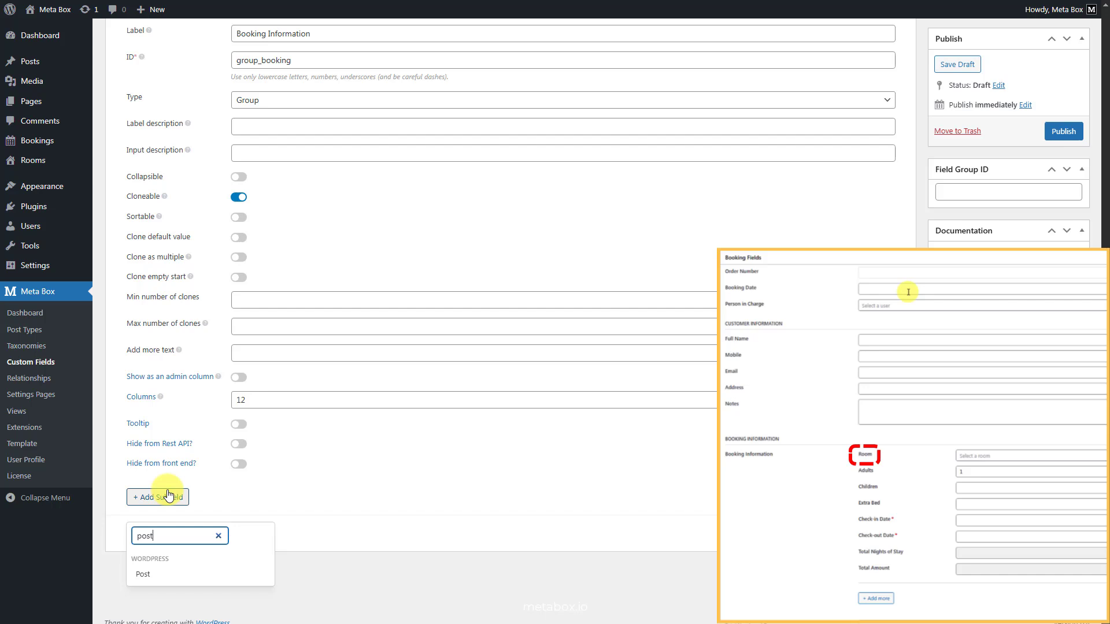
{"action": "left_click", "coordinate": [171, 578]}
{"action": "scroll", "coordinate": [372, 450], "scroll_direction": "down", "scroll_amount": 2}
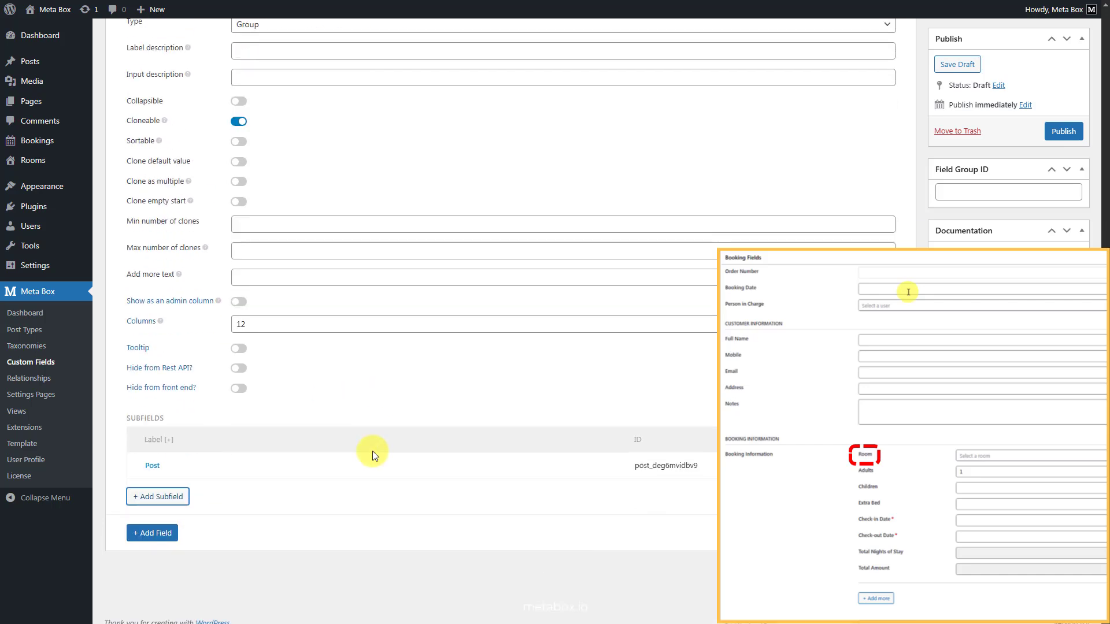
{"action": "left_click", "coordinate": [318, 464]}
{"action": "double_click", "coordinate": [397, 511]}
{"action": "type", "text": "Room"}
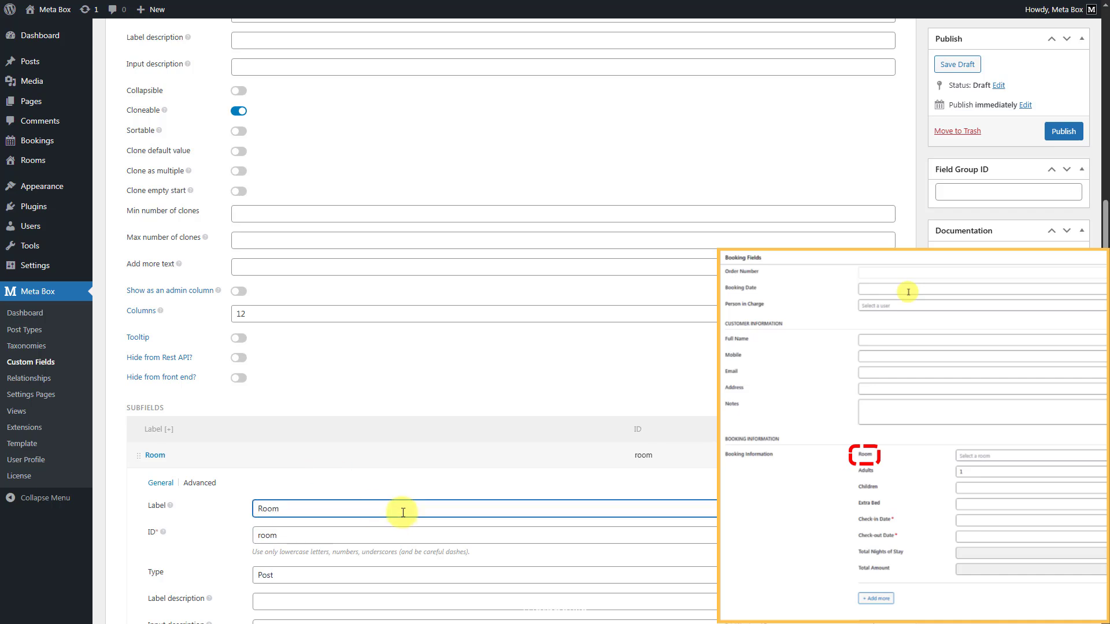
Set the Room subfield's post type to Room (room) and its field type to Select tree, and collapse its settings.
{"action": "scroll", "coordinate": [403, 512], "scroll_direction": "down", "scroll_amount": 4}
{"action": "left_click", "coordinate": [303, 425]}
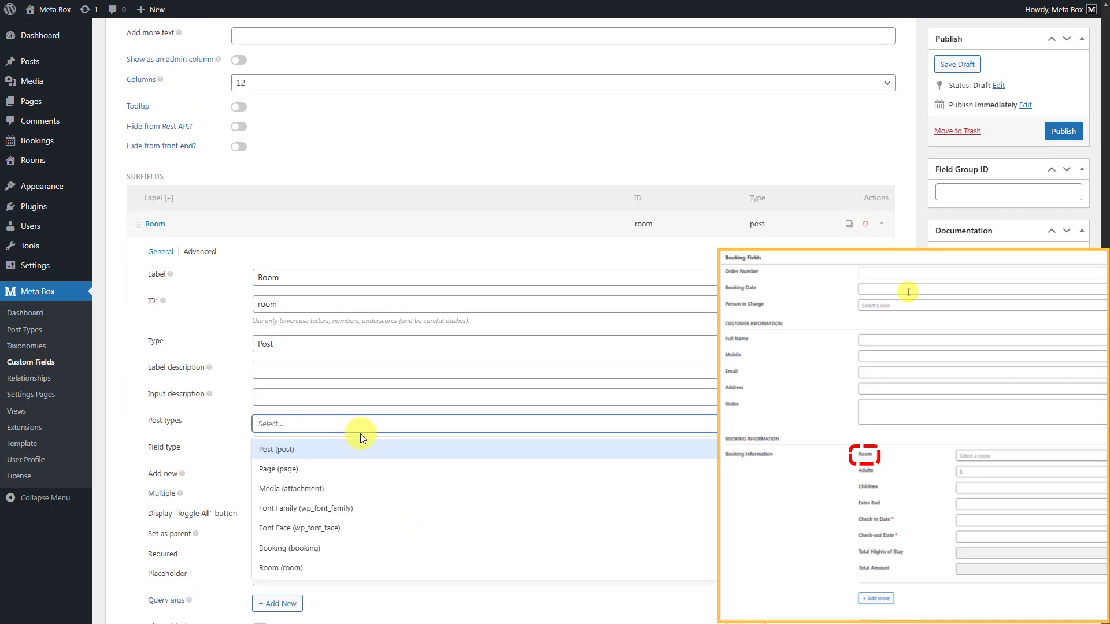
{"action": "left_click", "coordinate": [321, 567]}
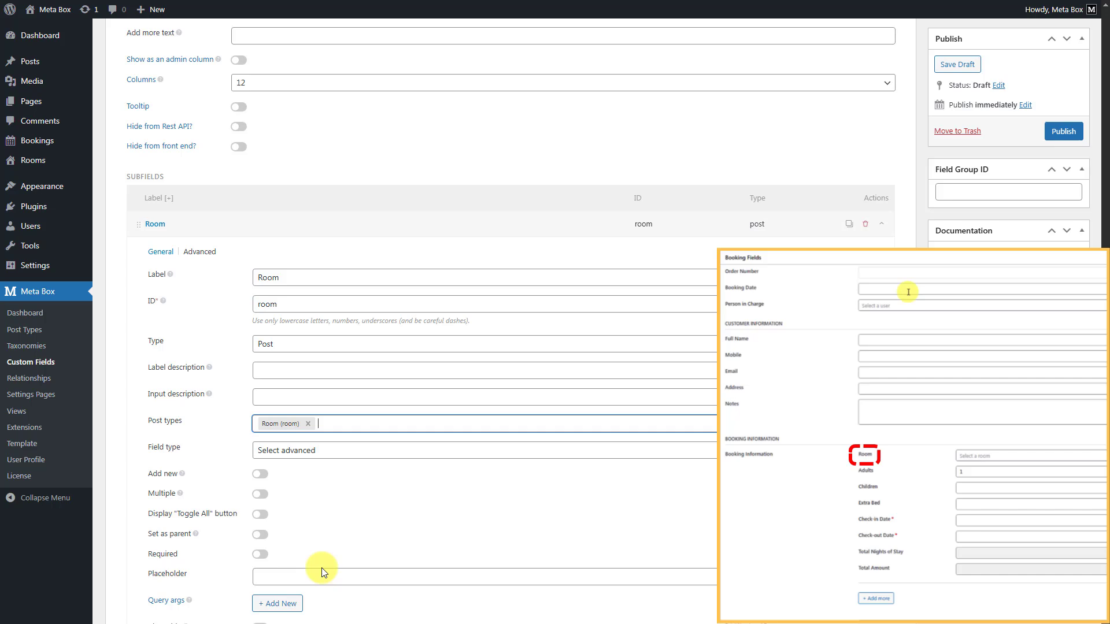
{"action": "left_click", "coordinate": [366, 450]}
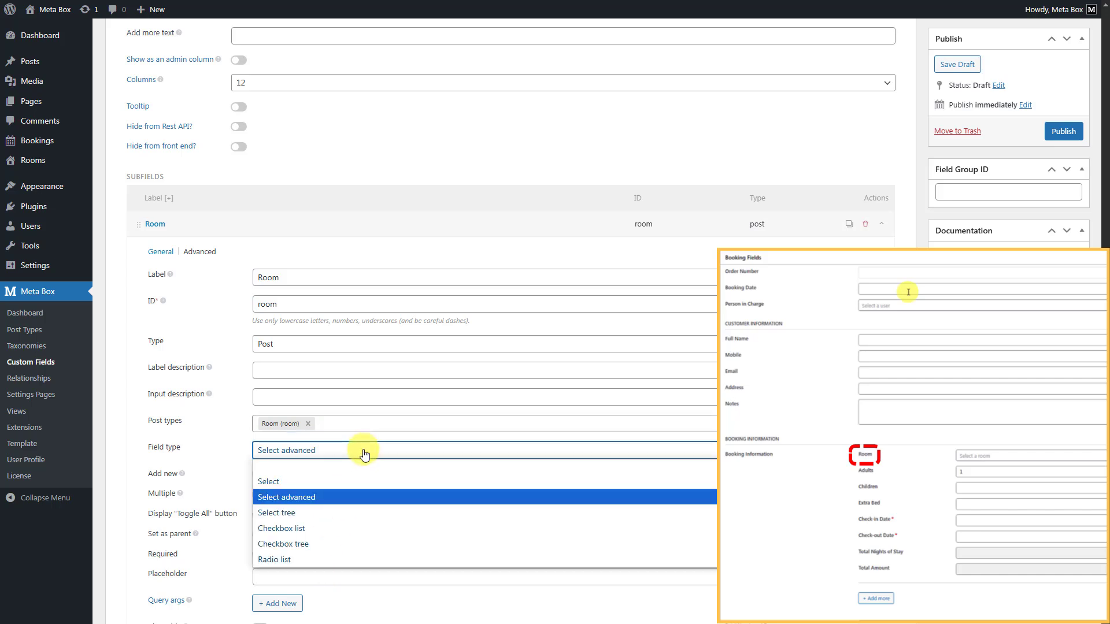
{"action": "left_click", "coordinate": [327, 512]}
{"action": "left_click", "coordinate": [370, 227]}
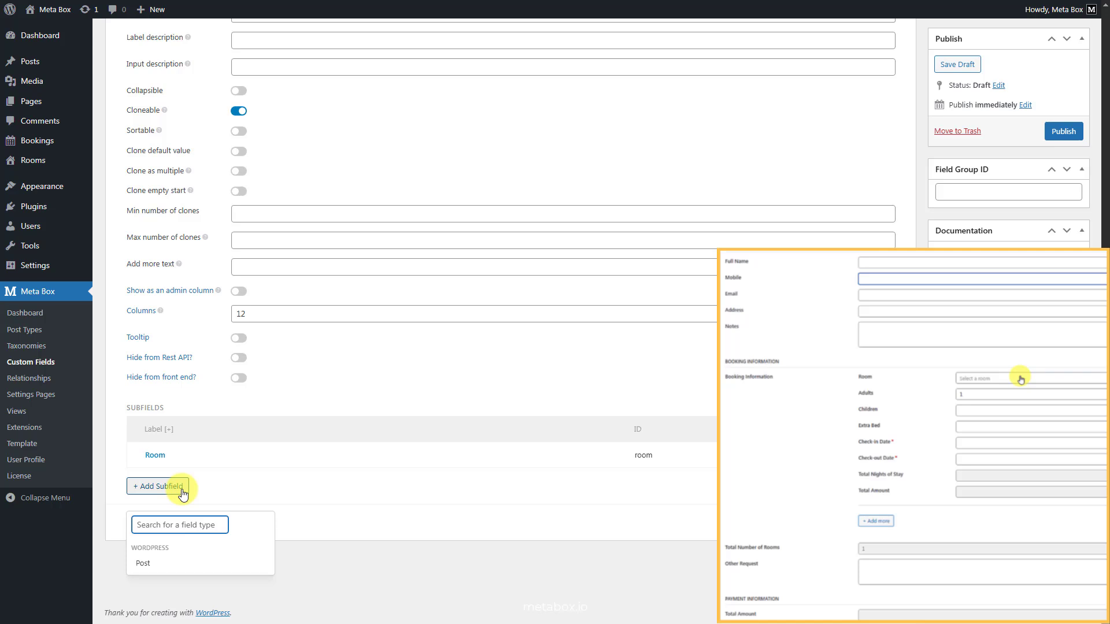
Add a Number subfield labelled Price below Room and make it read-only.
{"action": "type", "text": "num"}
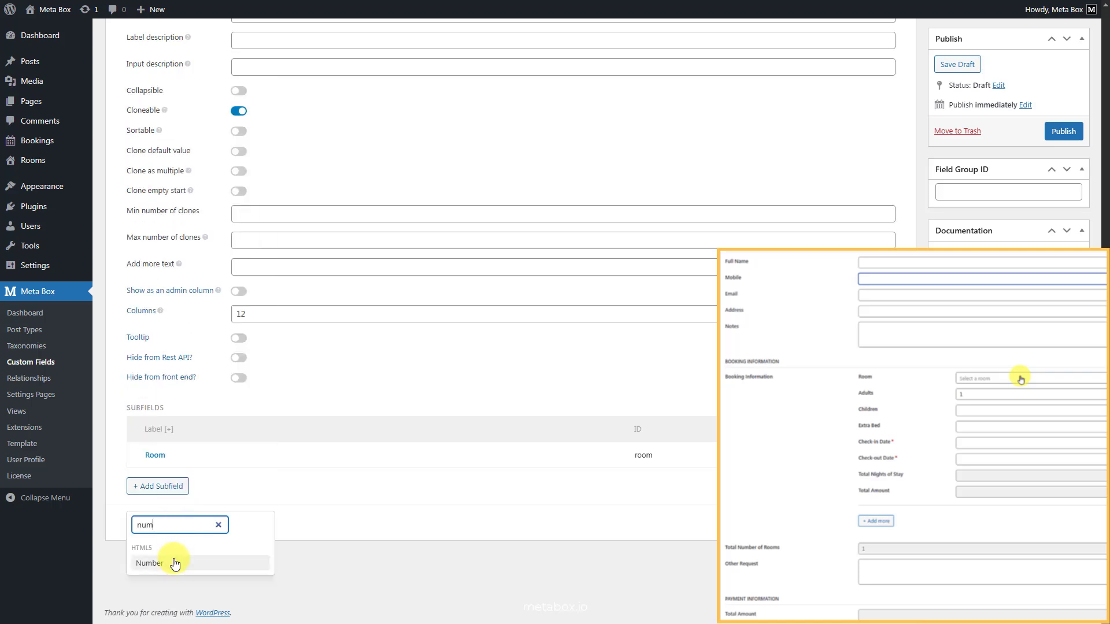
{"action": "left_click", "coordinate": [175, 564]}
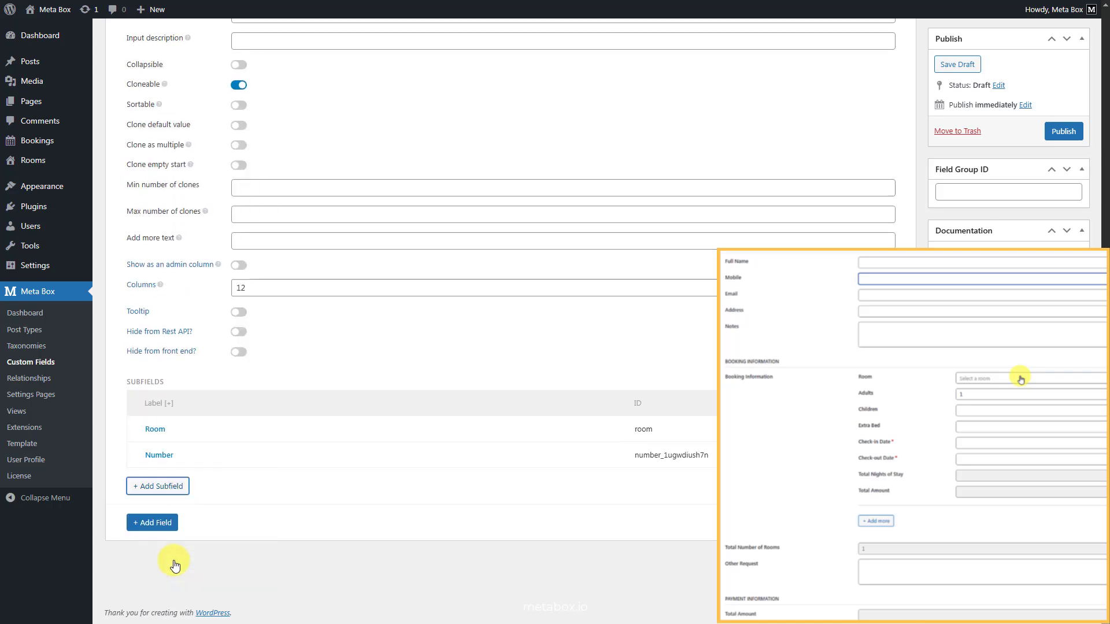
{"action": "left_click", "coordinate": [288, 458]}
{"action": "scroll", "coordinate": [408, 338], "scroll_direction": "down", "scroll_amount": 3}
{"action": "double_click", "coordinate": [408, 338]}
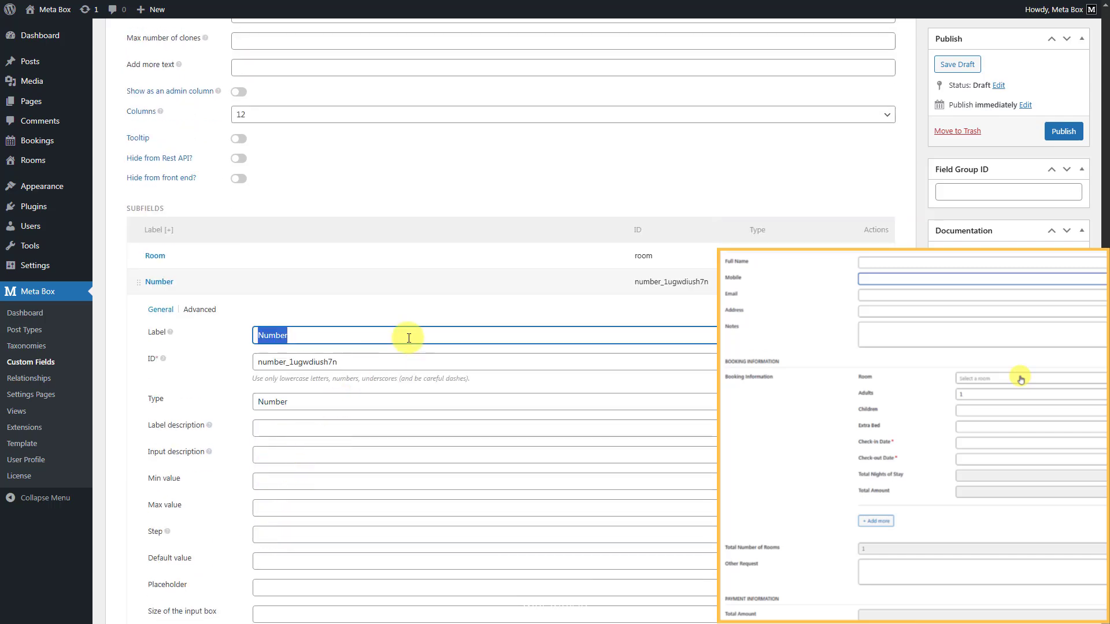
{"action": "type", "text": "Price"}
{"action": "scroll", "coordinate": [408, 338], "scroll_direction": "down", "scroll_amount": 4}
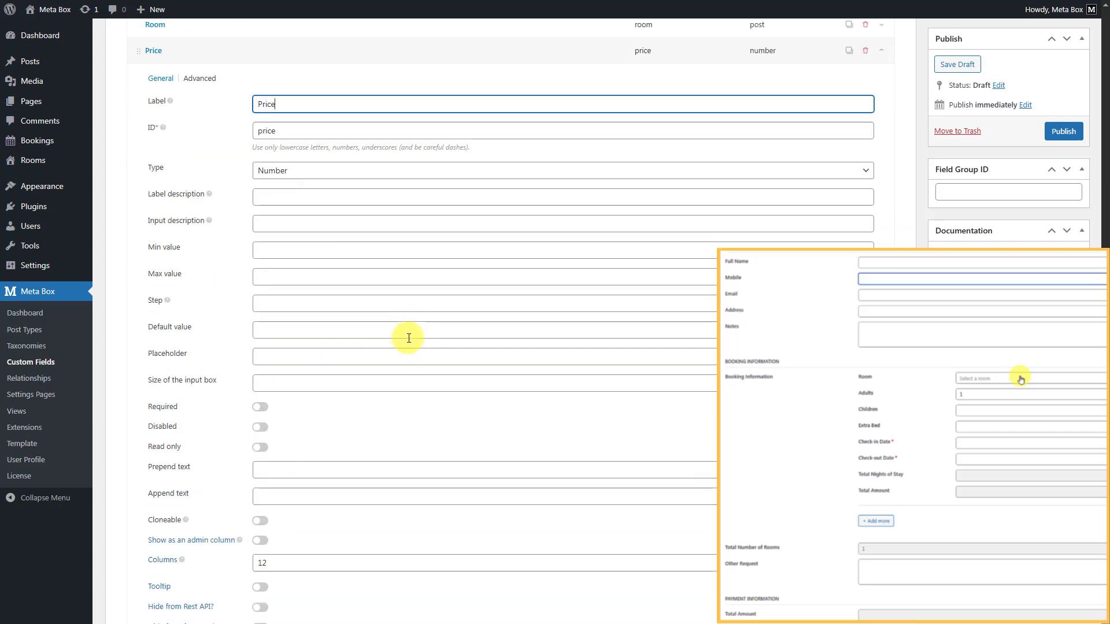
{"action": "left_click", "coordinate": [260, 447]}
Add a conditional logic rule making Price visible when room != an empty value, and collapse its settings.
{"action": "left_click", "coordinate": [200, 78]}
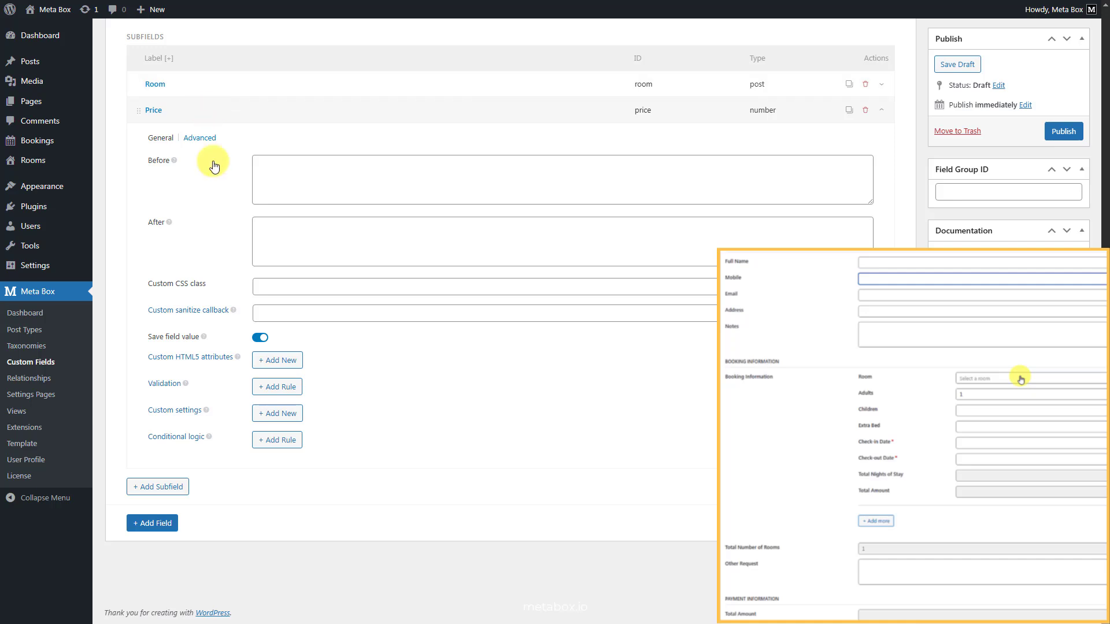
{"action": "left_click", "coordinate": [277, 440]}
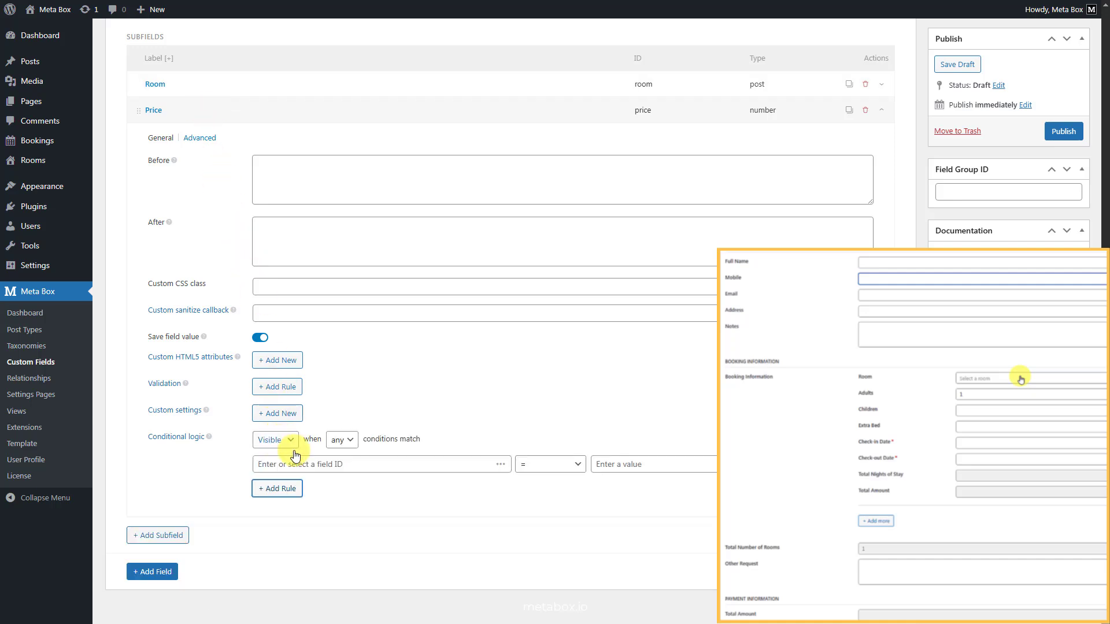
{"action": "left_click", "coordinate": [499, 464]}
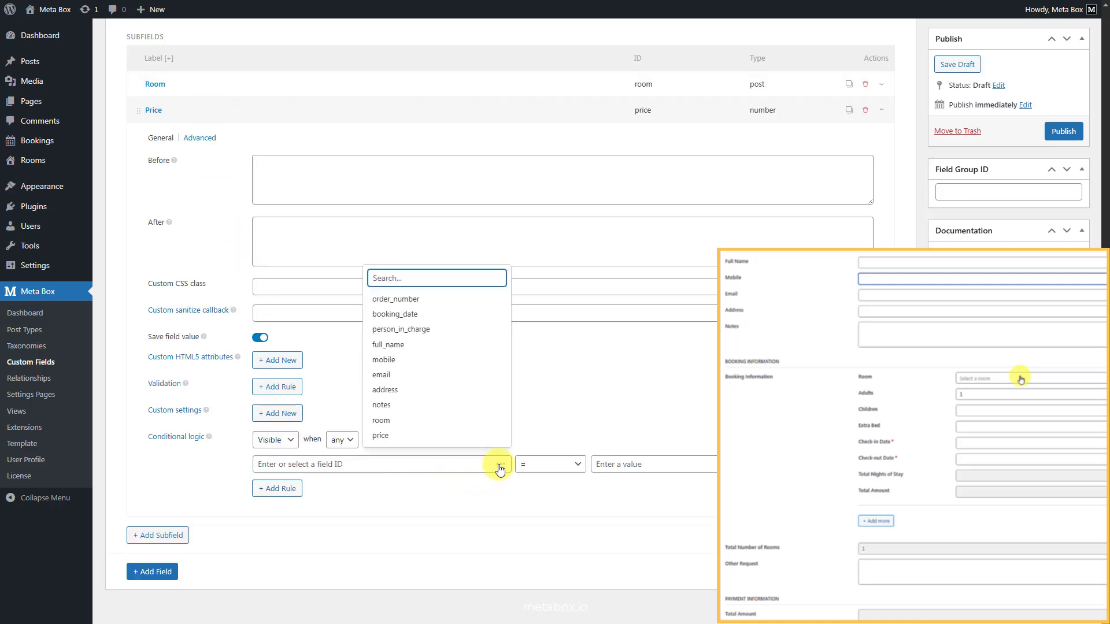
{"action": "left_click", "coordinate": [473, 426]}
{"action": "left_click", "coordinate": [537, 465]}
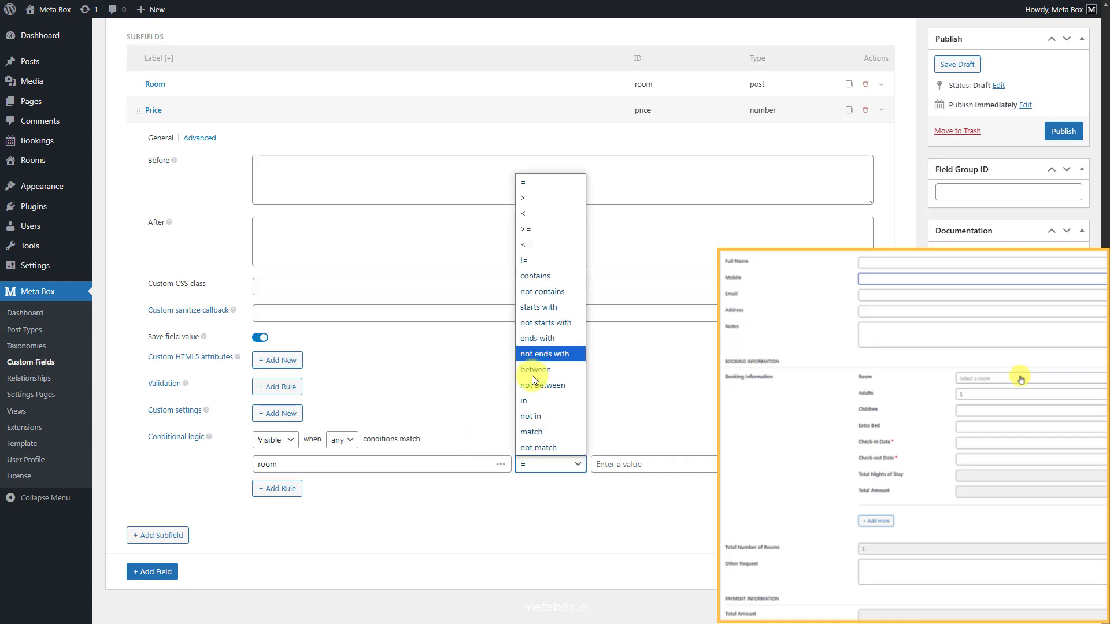
{"action": "left_click", "coordinate": [532, 262]}
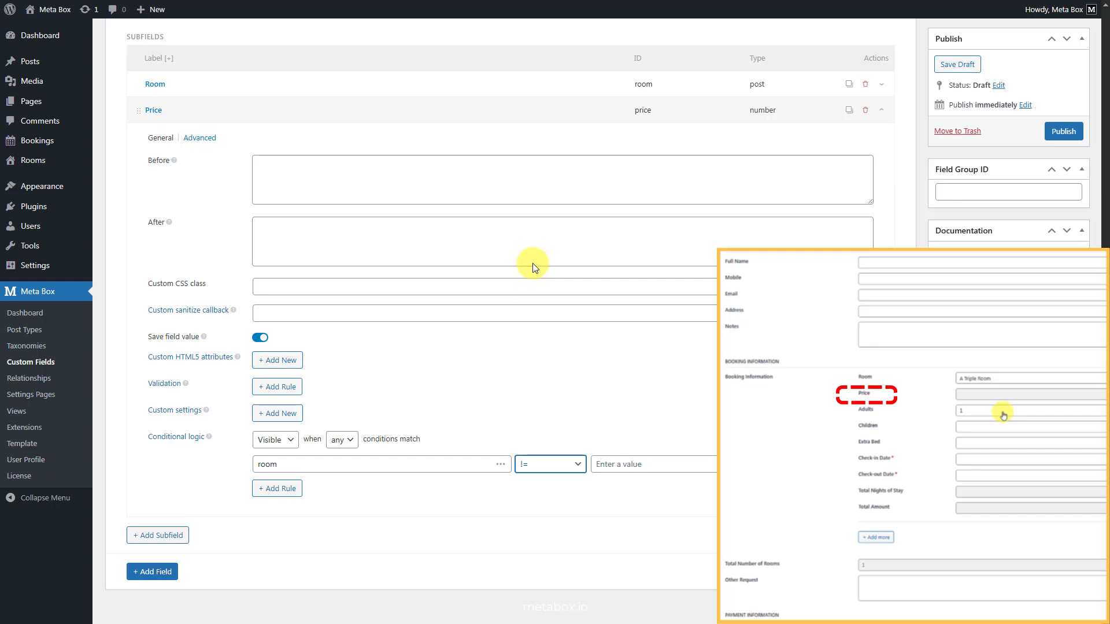
{"action": "left_click", "coordinate": [376, 110]}
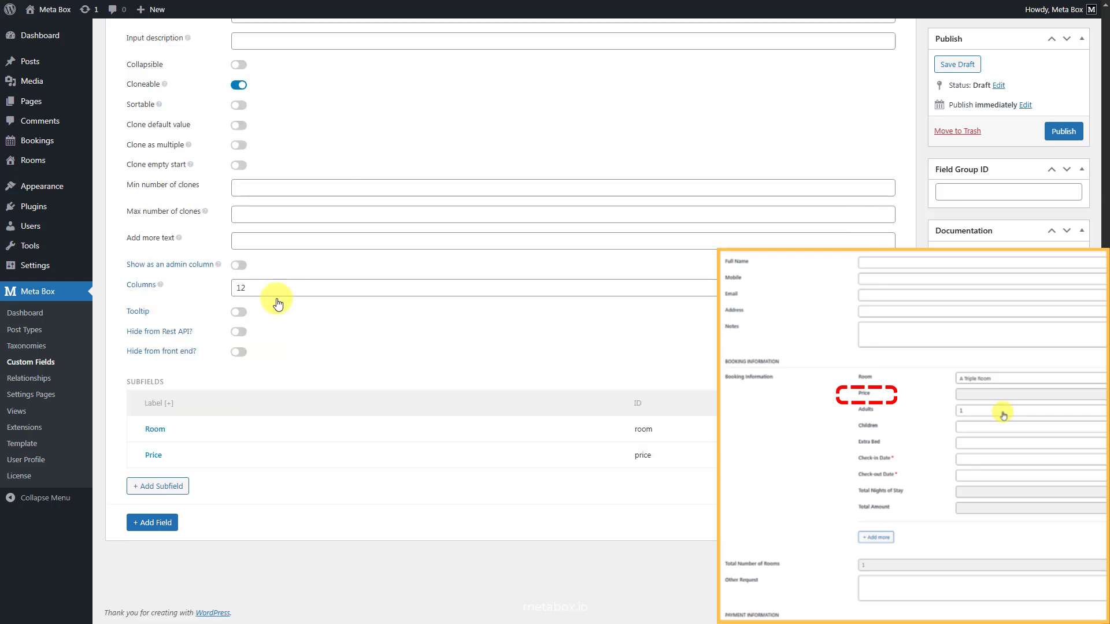
Add a Number subfield labelled Adults below Price in the Booking Information group.
{"action": "left_click", "coordinate": [166, 487]}
{"action": "type", "text": "num"}
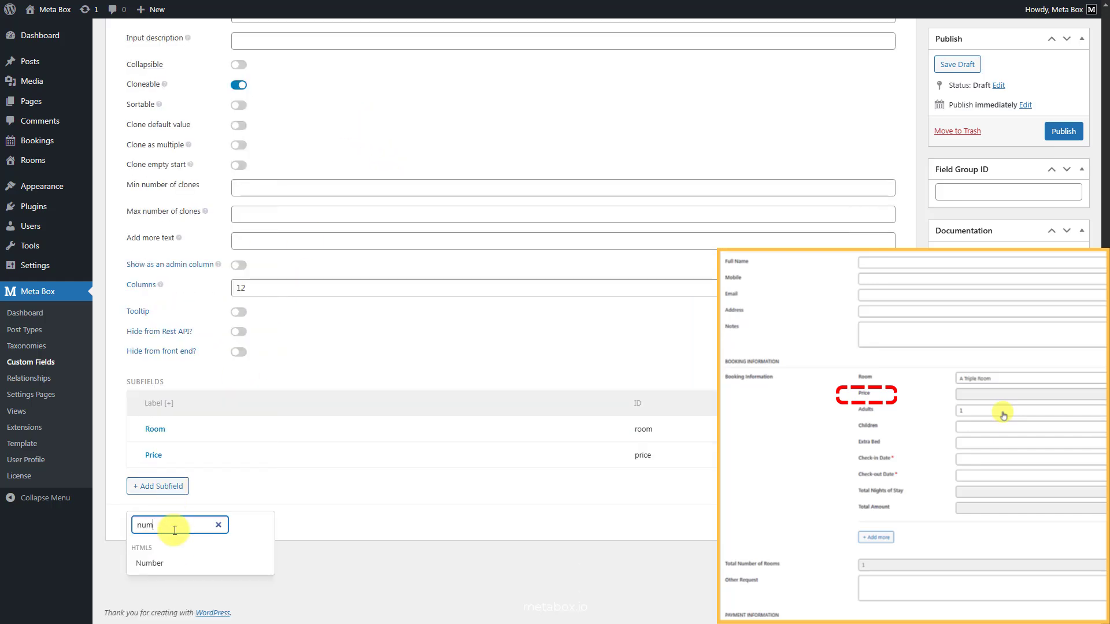
{"action": "left_click", "coordinate": [149, 563]}
{"action": "scroll", "coordinate": [284, 462], "scroll_direction": "down", "scroll_amount": 2}
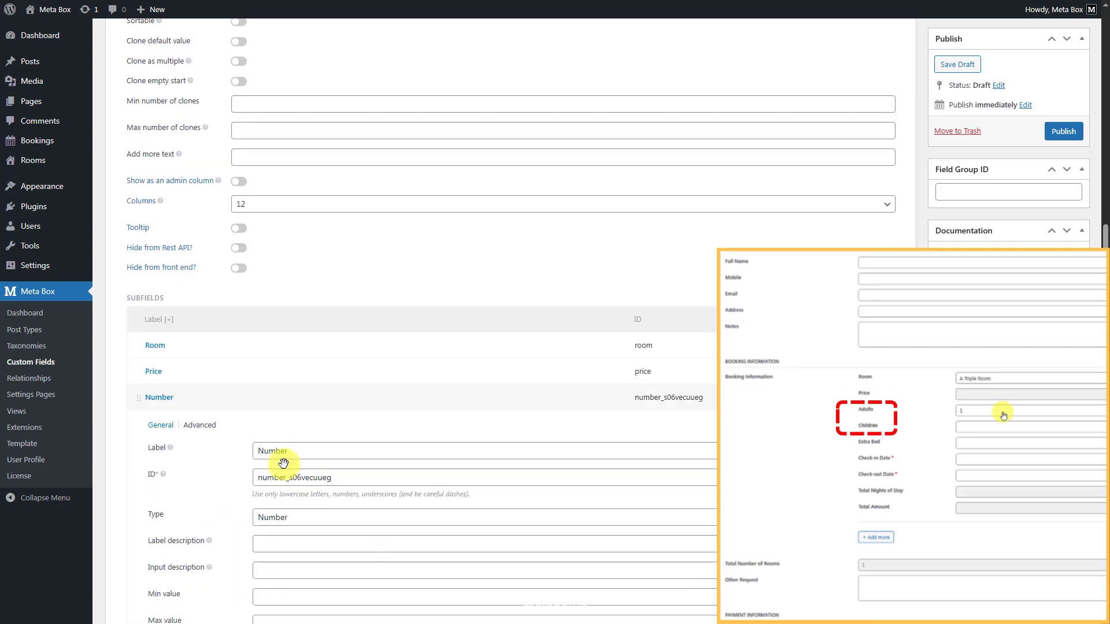
{"action": "left_click", "coordinate": [414, 453]}
{"action": "type", "text": "Adults"}
Set the default value of the Adults subfield to 1 and collapse its settings.
{"action": "scroll", "coordinate": [414, 453], "scroll_direction": "down", "scroll_amount": 5}
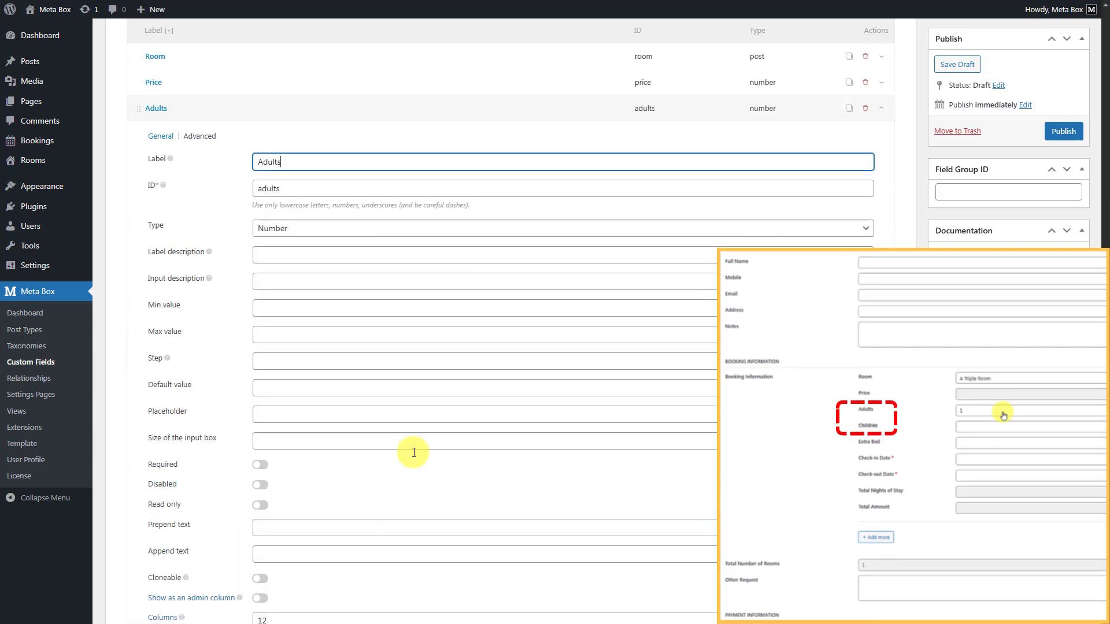
{"action": "left_click", "coordinate": [321, 389]}
{"action": "type", "text": "1"}
{"action": "scroll", "coordinate": [321, 389], "scroll_direction": "up", "scroll_amount": 3}
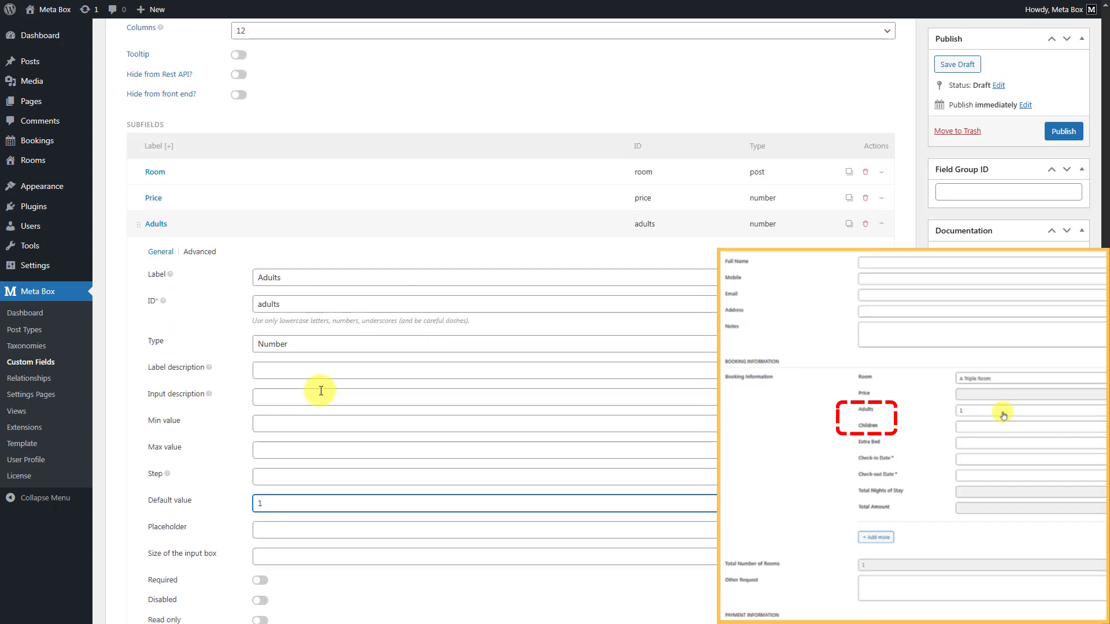
{"action": "left_click", "coordinate": [325, 231]}
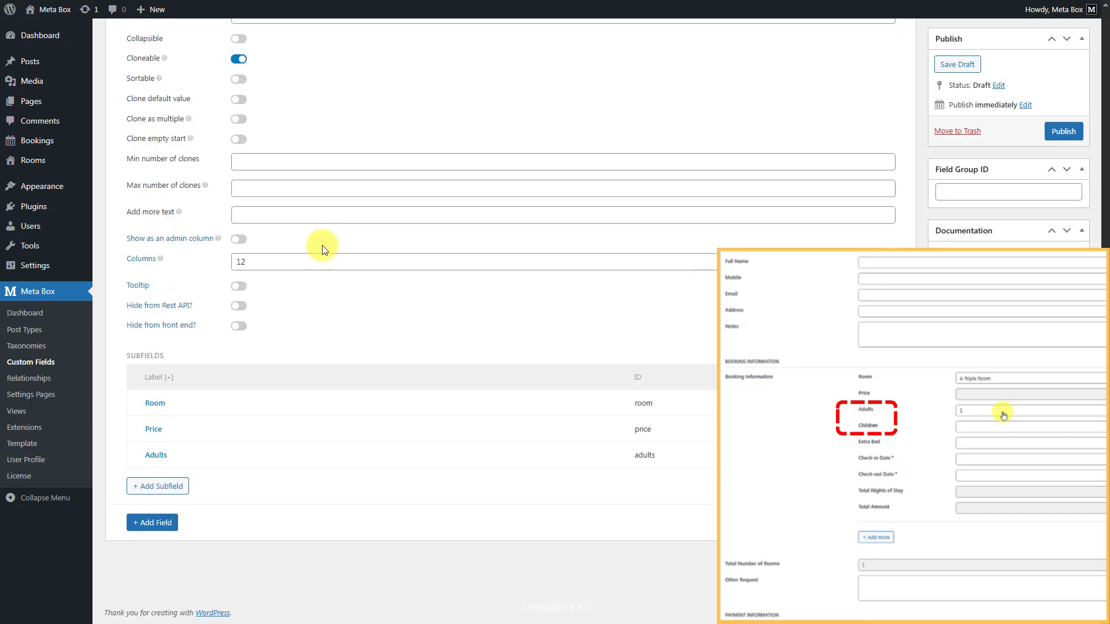
Add a Number subfield labelled Children below Adults in the Booking Information group.
{"action": "left_click", "coordinate": [162, 487]}
{"action": "type", "text": "num"}
{"action": "left_click", "coordinate": [150, 563]}
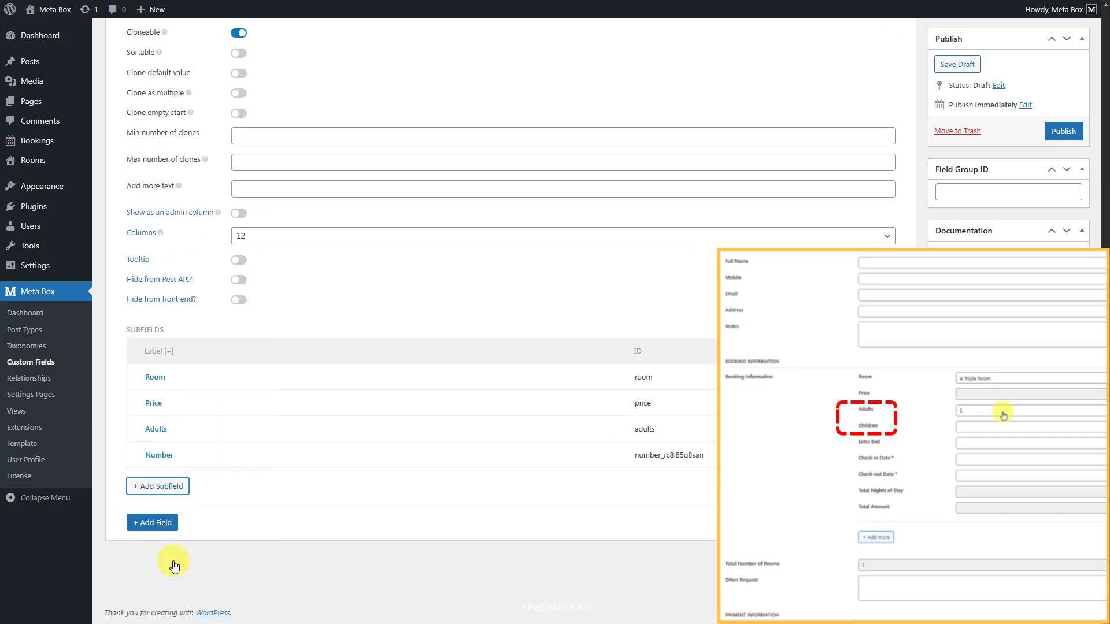
{"action": "left_click", "coordinate": [307, 454]}
{"action": "scroll", "coordinate": [364, 345], "scroll_direction": "down", "scroll_amount": 4}
{"action": "double_click", "coordinate": [426, 279]}
{"action": "type", "text": "Children"}
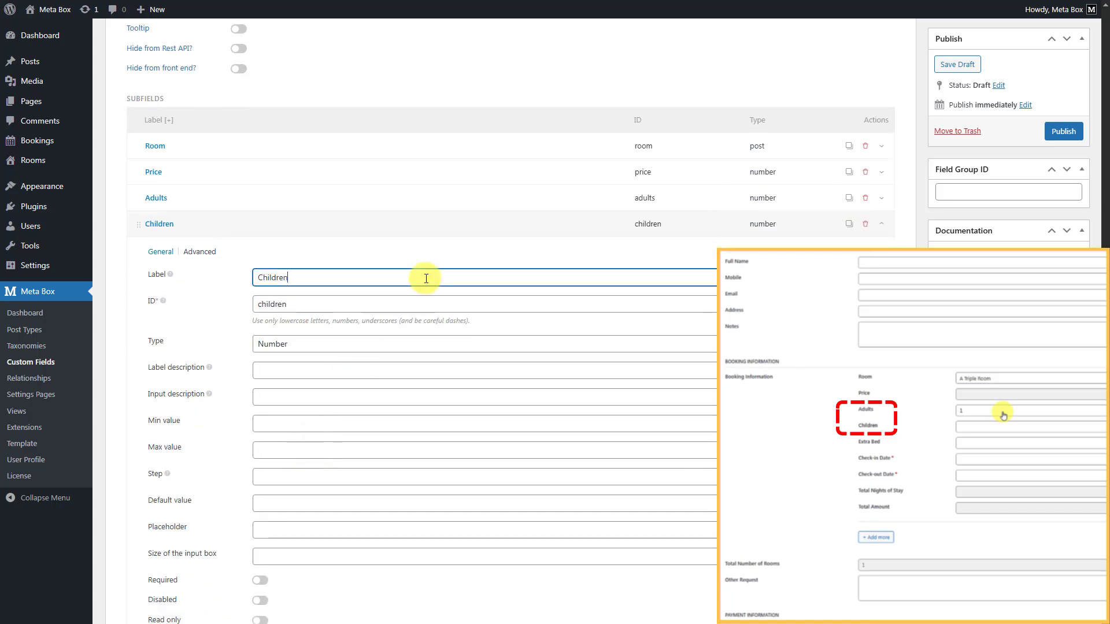
Set the Children subfield's min value to 0, max value to 2 and step to 1, and collapse its settings.
{"action": "left_click", "coordinate": [282, 426]}
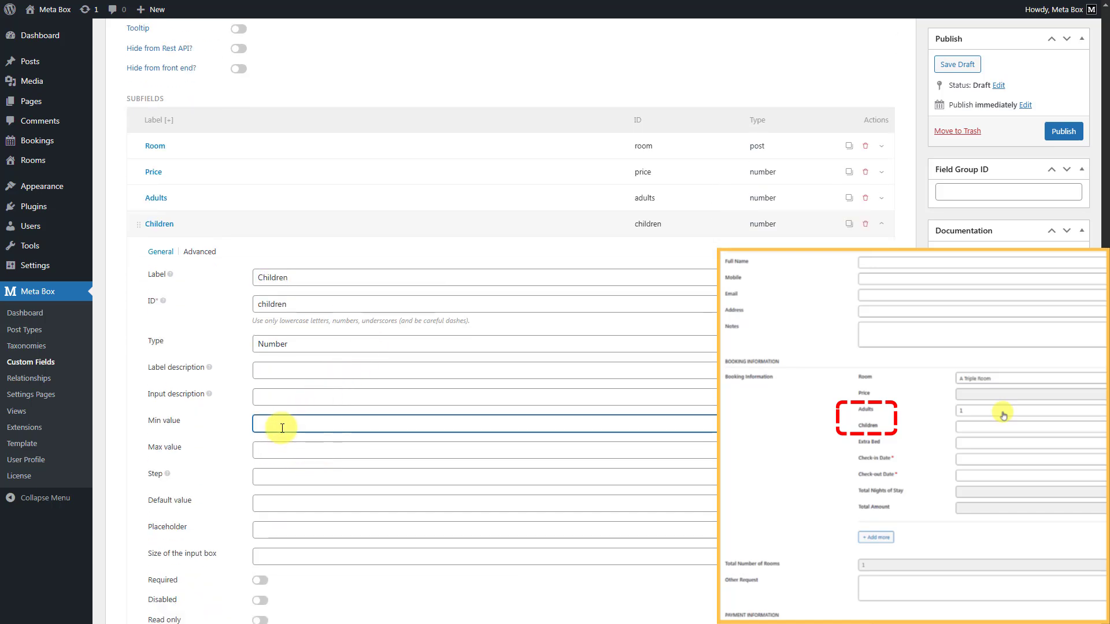
{"action": "type", "text": "0"}
{"action": "left_click", "coordinate": [272, 451]}
{"action": "type", "text": "2"}
{"action": "left_click", "coordinate": [274, 475]}
{"action": "type", "text": "1"}
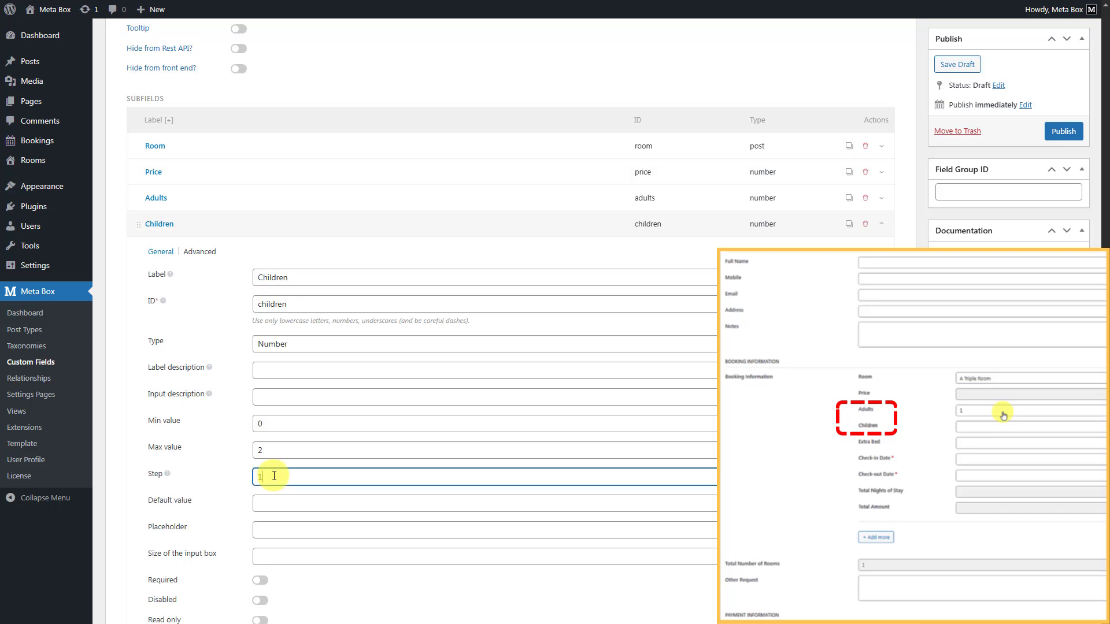
{"action": "left_click", "coordinate": [326, 231]}
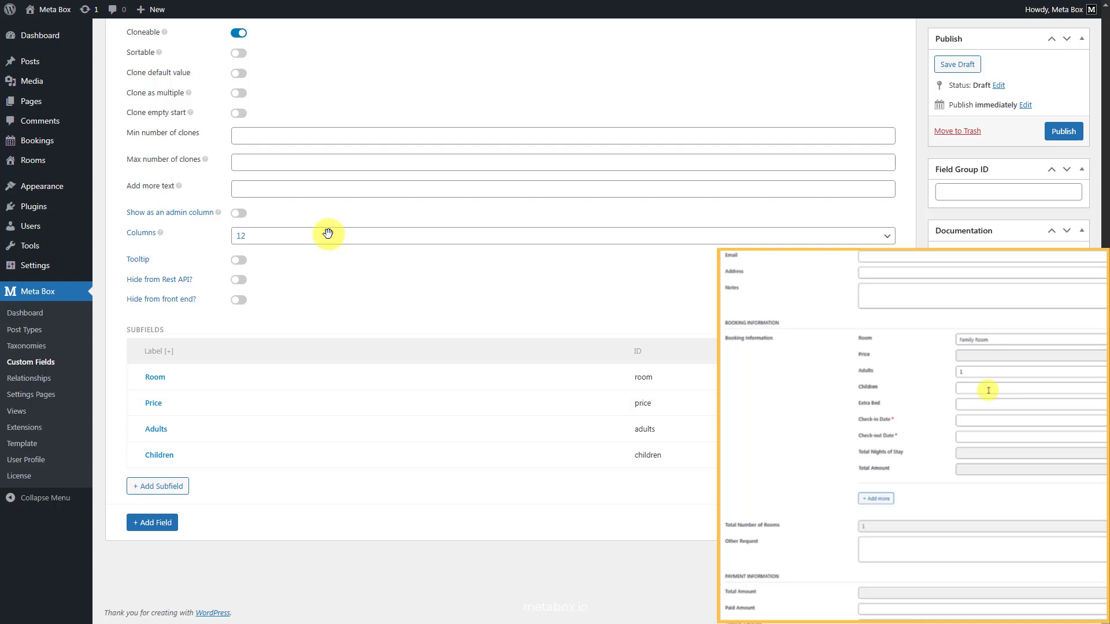
Add a Number subfield labelled Age of Children 1 below Children in the Booking Information group.
{"action": "left_click", "coordinate": [176, 485]}
{"action": "type", "text": "num"}
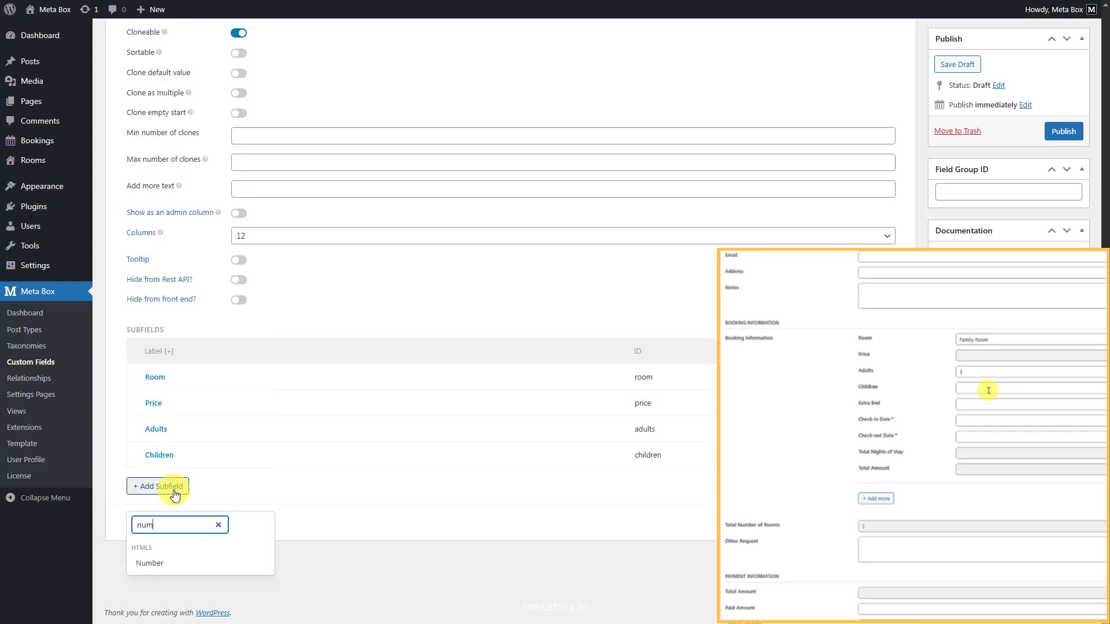
{"action": "left_click", "coordinate": [168, 563]}
{"action": "scroll", "coordinate": [285, 451], "scroll_direction": "down", "scroll_amount": 3}
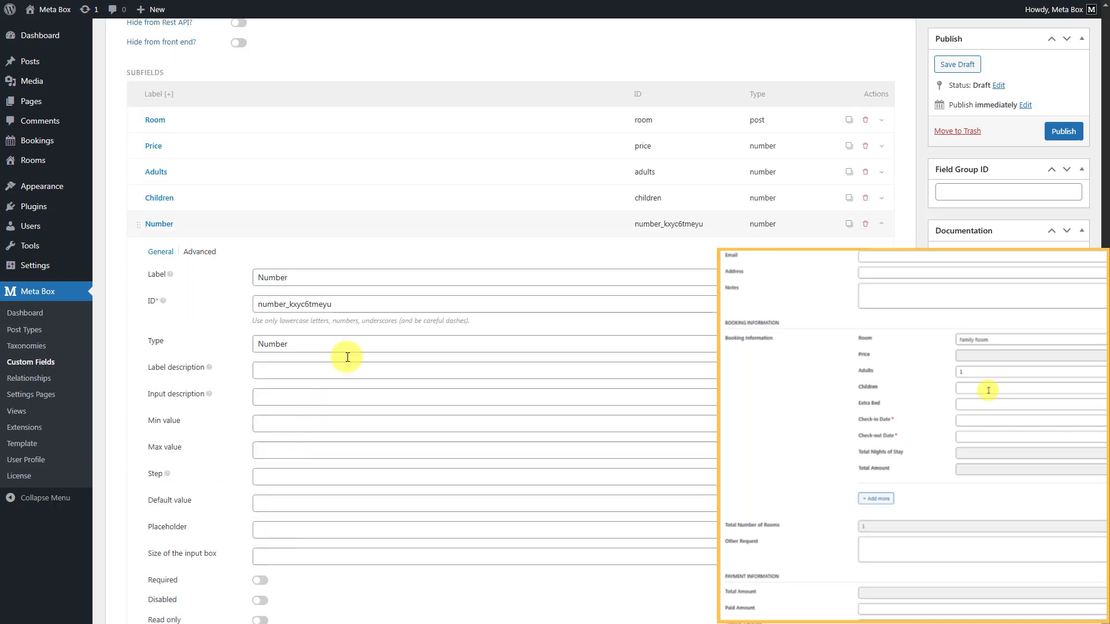
{"action": "left_click", "coordinate": [411, 270]}
{"action": "key", "text": "ctrl+a"}
{"action": "type", "text": "Age of Children 1"}
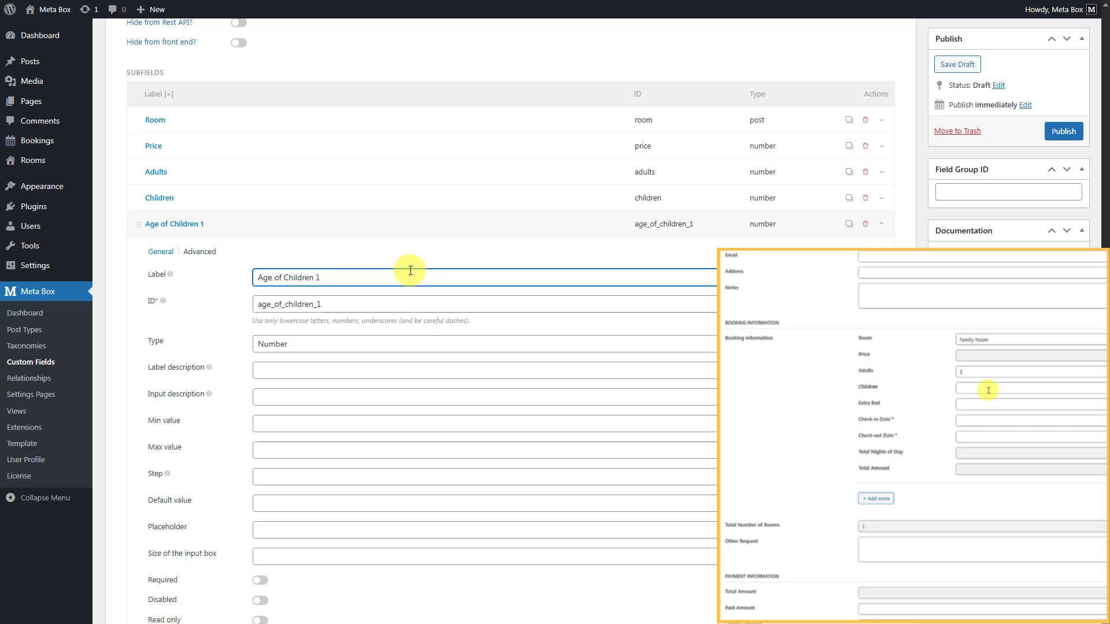
Add conditional logic to Age of Children 1 making it visible when children >= 1, and collapse its settings.
{"action": "left_click", "coordinate": [199, 251]}
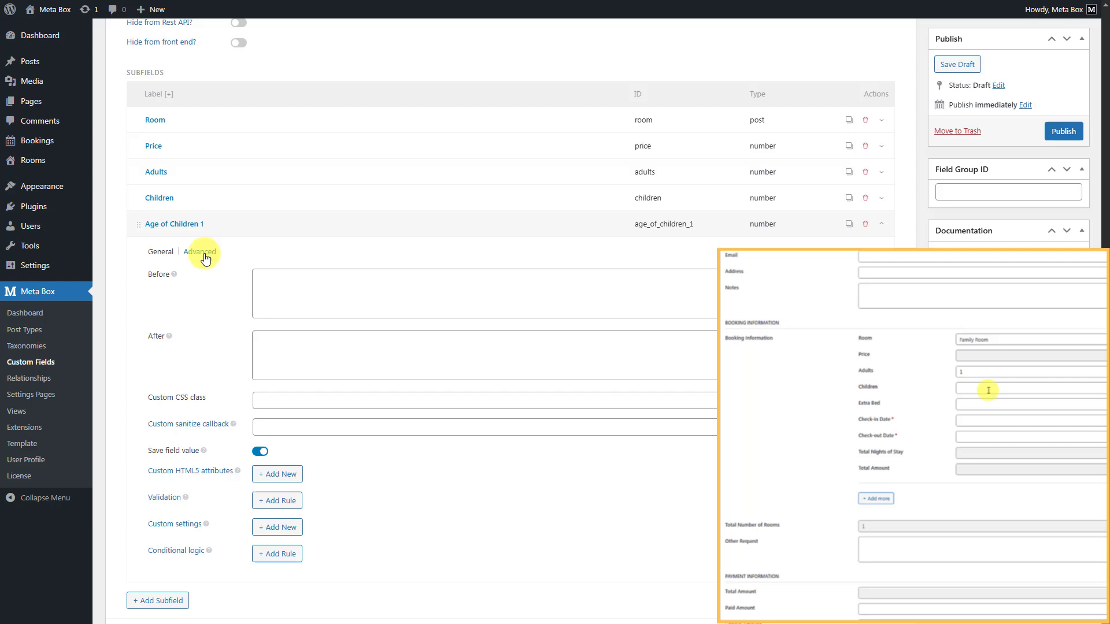
{"action": "left_click", "coordinate": [277, 553]}
{"action": "scroll", "coordinate": [279, 548], "scroll_direction": "down", "scroll_amount": 3}
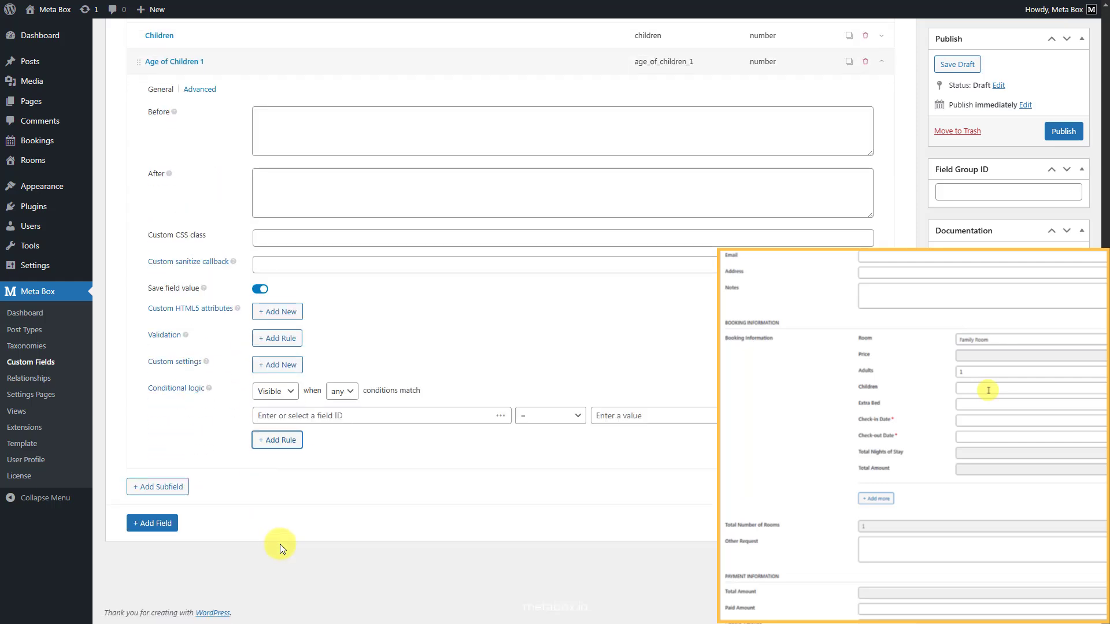
{"action": "left_click", "coordinate": [499, 416]}
{"action": "left_click", "coordinate": [473, 381]}
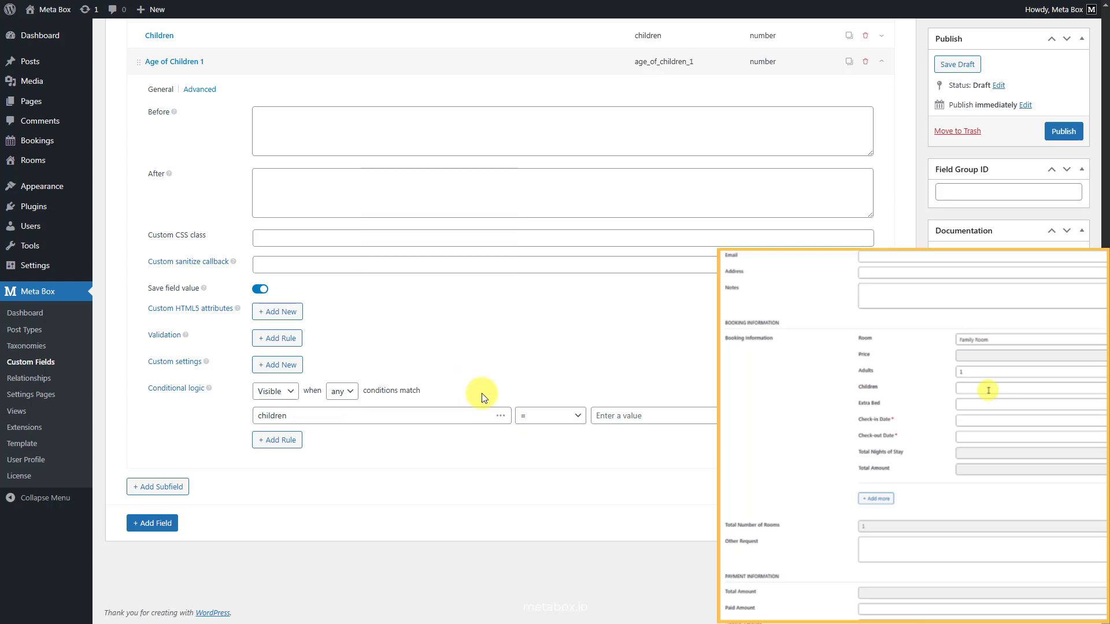
{"action": "left_click", "coordinate": [552, 416]}
{"action": "left_click", "coordinate": [543, 189]}
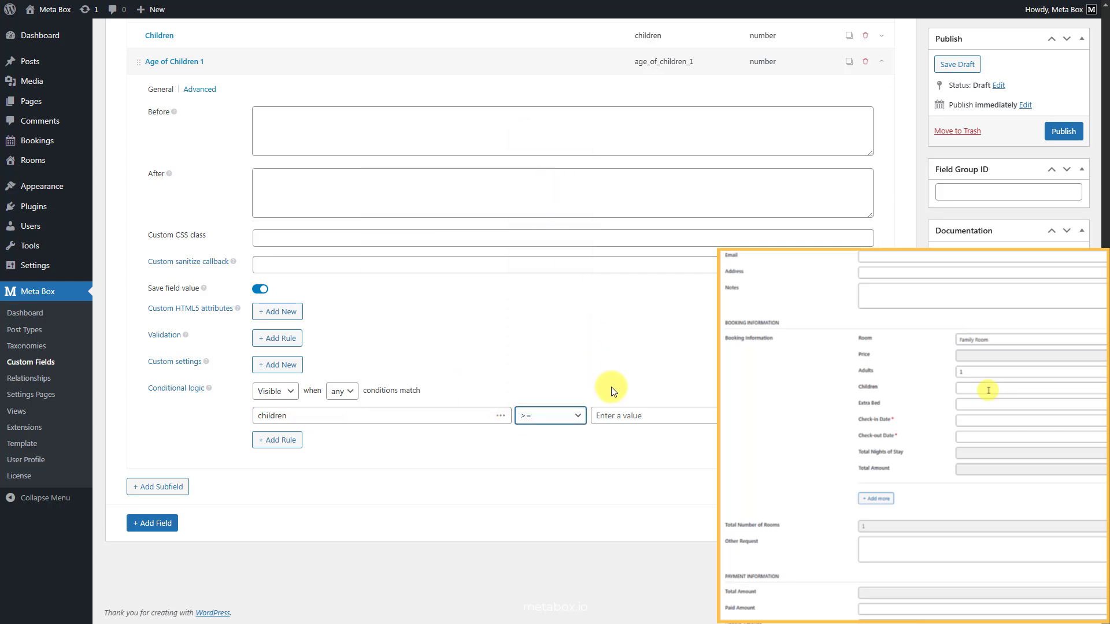
{"action": "left_click", "coordinate": [618, 413]}
{"action": "type", "text": "1"}
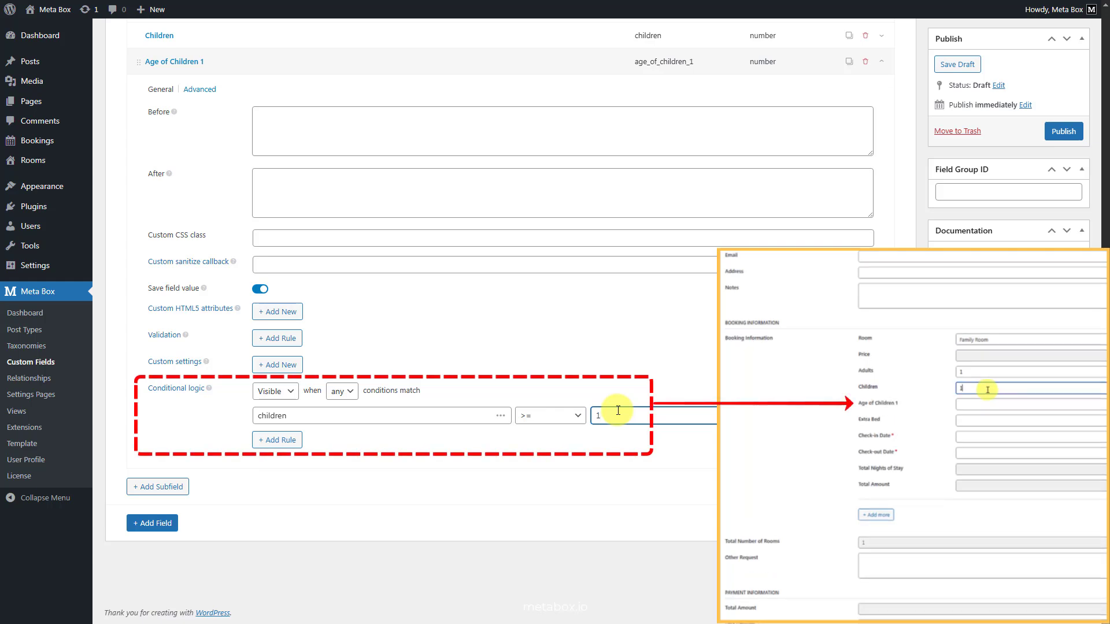
{"action": "left_click", "coordinate": [366, 67]}
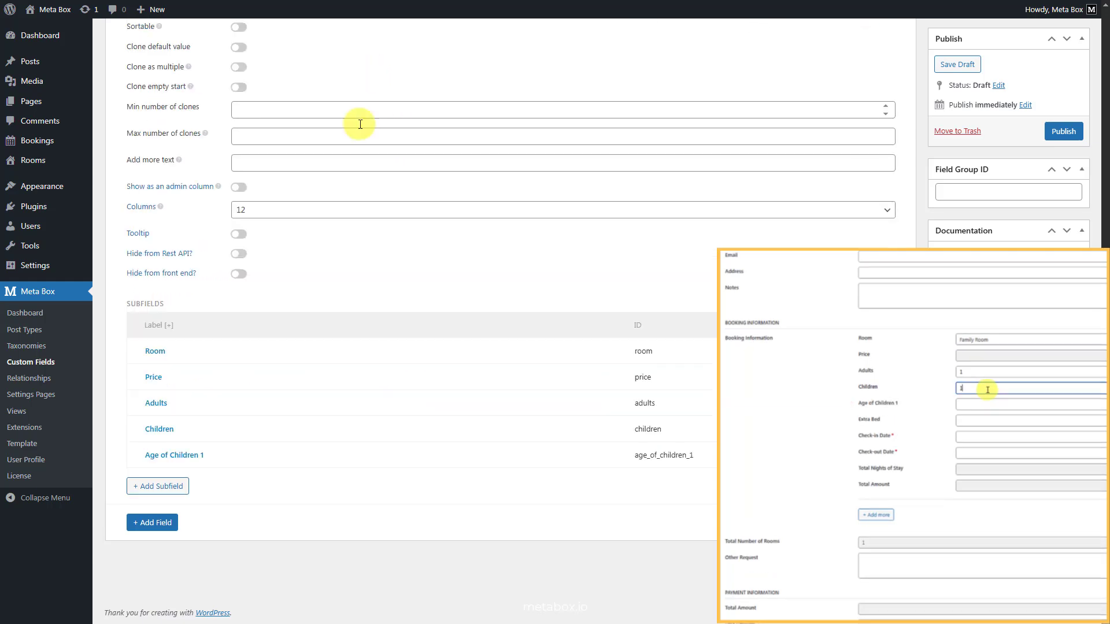
Add a Number subfield labelled Age of Children 2 below Age of Children 1 in the Booking Information group.
{"action": "left_click", "coordinate": [165, 486]}
{"action": "type", "text": "num"}
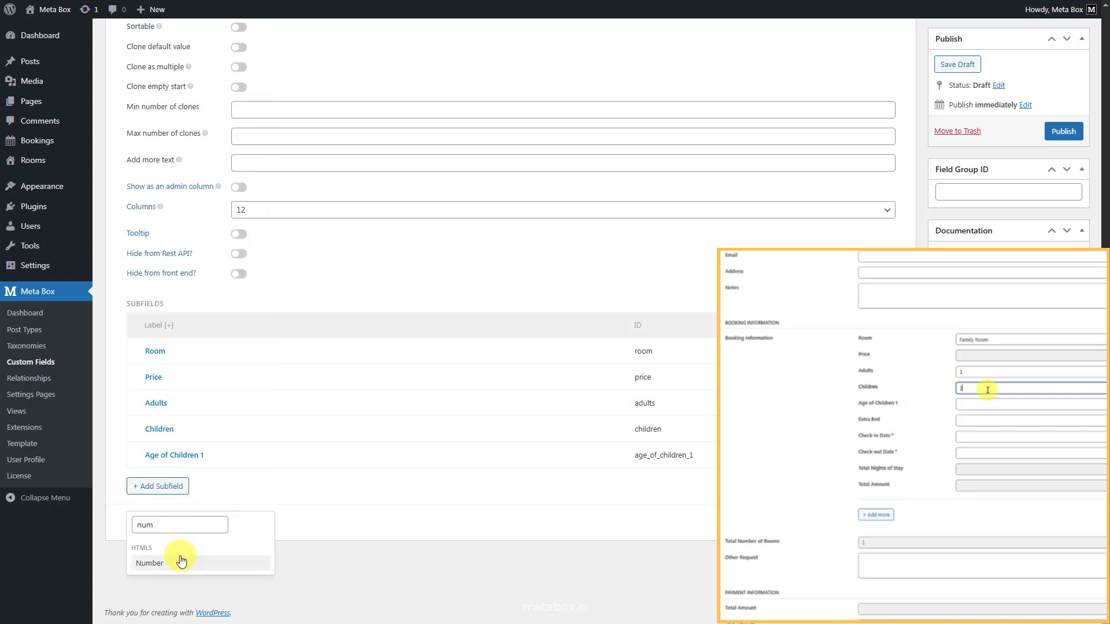
{"action": "left_click", "coordinate": [176, 561]}
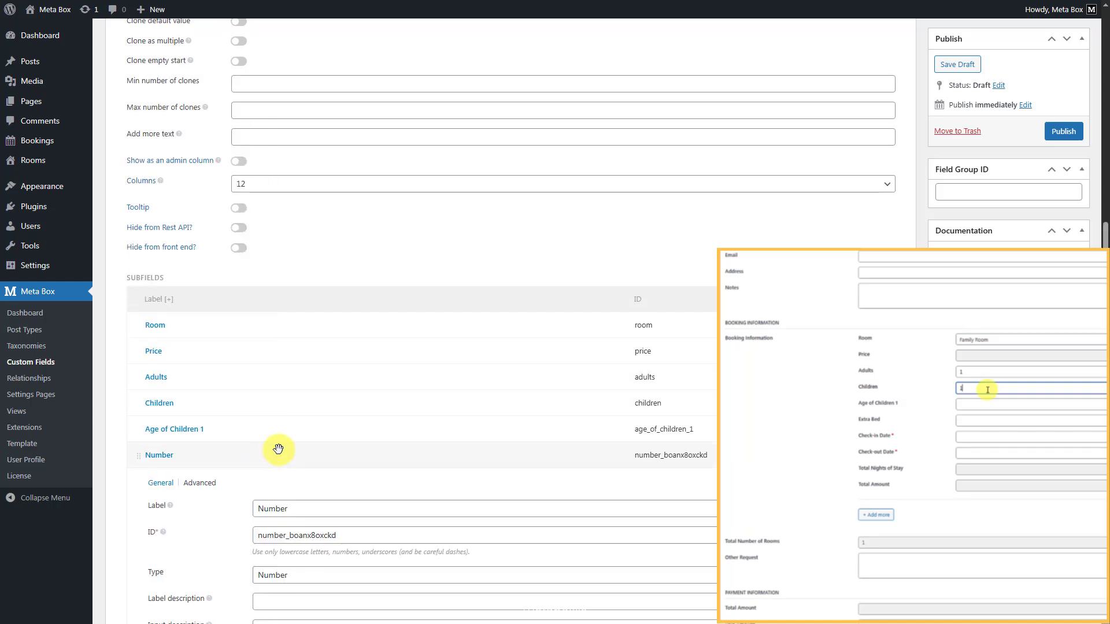
{"action": "scroll", "coordinate": [278, 449], "scroll_direction": "down", "scroll_amount": 3}
{"action": "left_click", "coordinate": [433, 334]}
{"action": "key", "text": "ctrl+a"}
{"action": "type", "text": "Age of Children 2"}
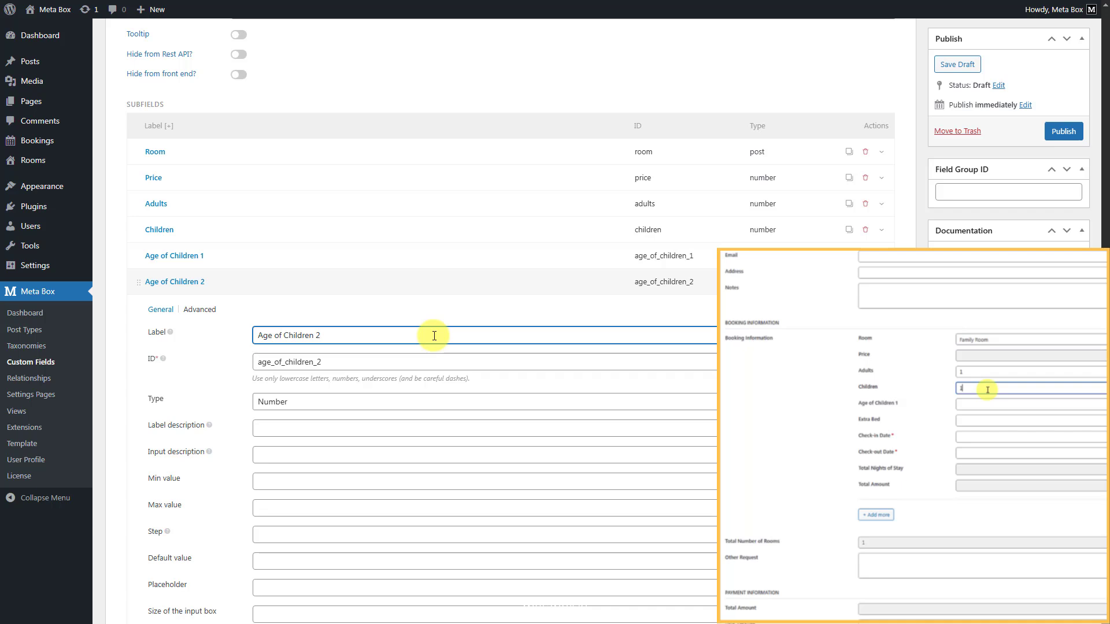
Add conditional logic to Age of Children 2 making it visible when children = 2, and collapse its settings.
{"action": "left_click", "coordinate": [199, 309]}
{"action": "scroll", "coordinate": [223, 404], "scroll_direction": "down", "scroll_amount": 3}
{"action": "left_click", "coordinate": [255, 439]}
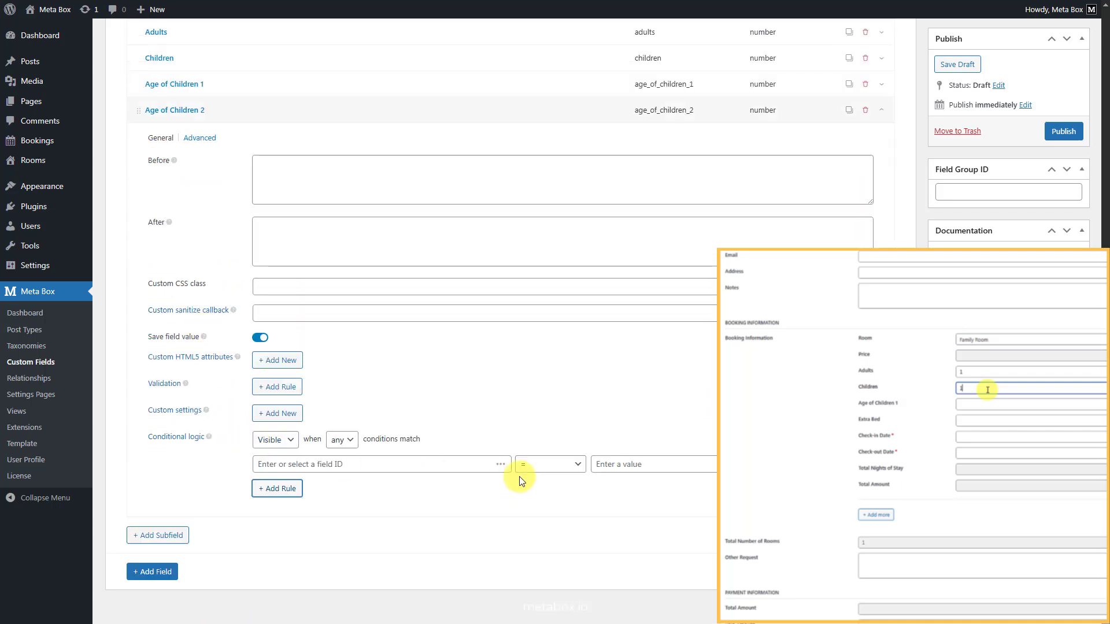
{"action": "left_click", "coordinate": [501, 465]}
{"action": "left_click", "coordinate": [480, 408]}
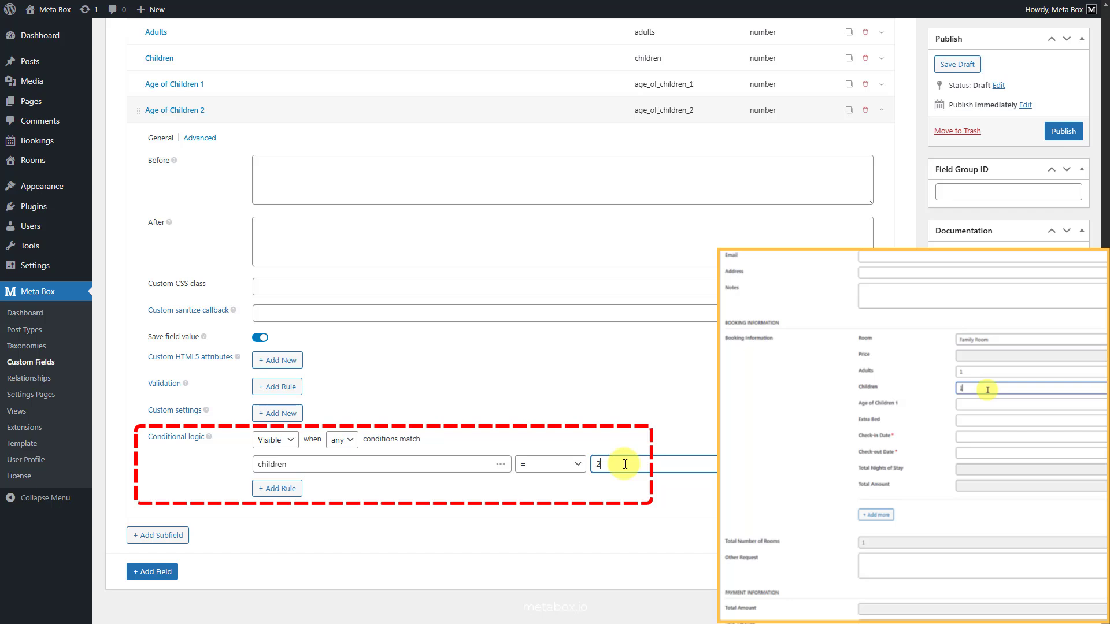
{"action": "left_click", "coordinate": [354, 113]}
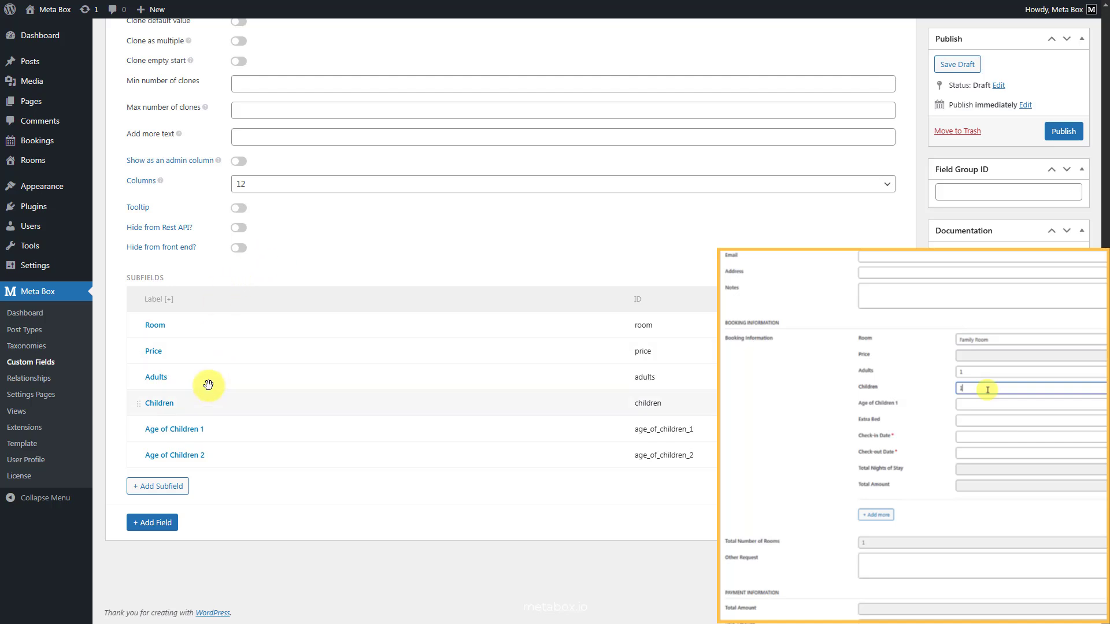
Add a Number subfield labelled Extra Bed below Age of Children 2 and collapse its settings.
{"action": "left_click", "coordinate": [173, 486]}
{"action": "type", "text": "num"}
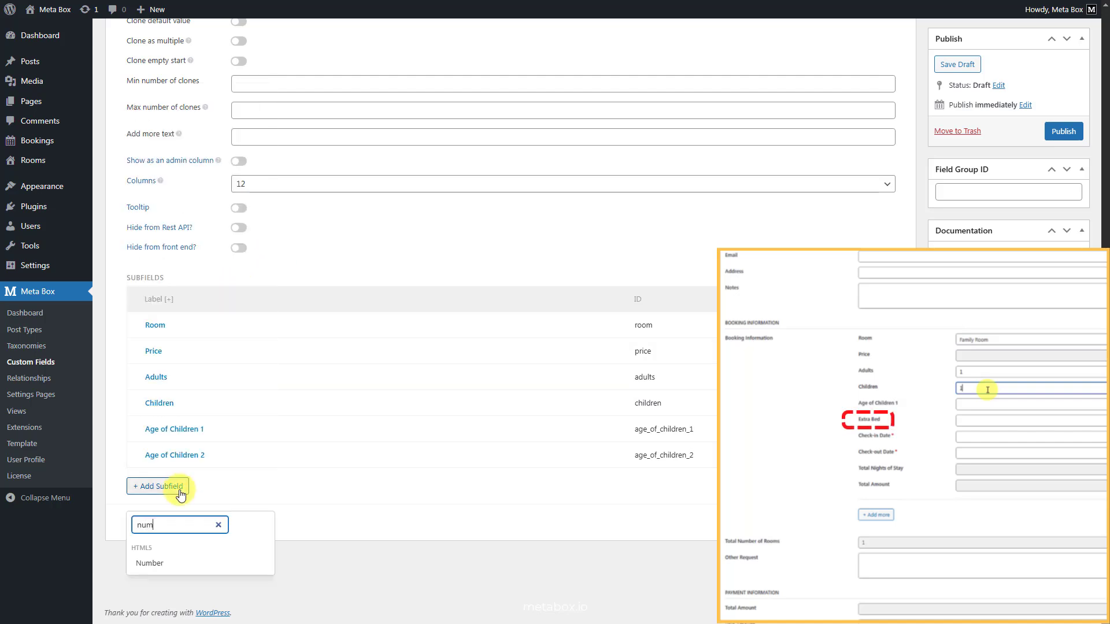
{"action": "left_click", "coordinate": [175, 563]}
{"action": "left_click", "coordinate": [376, 334]}
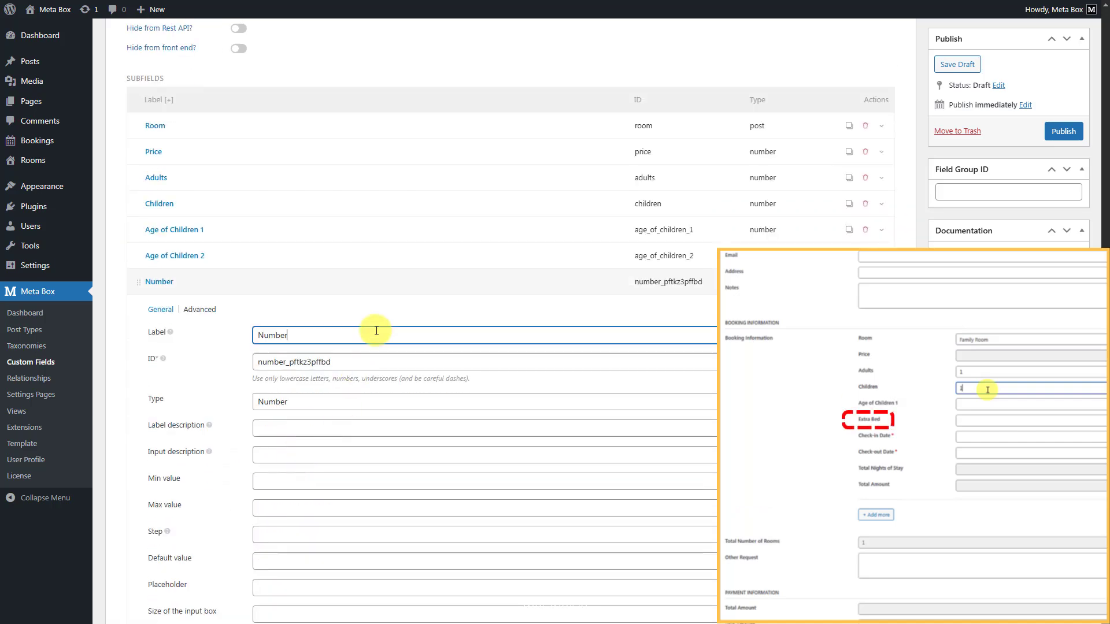
{"action": "key", "text": "ctrl+a"}
{"action": "type", "text": "Extra Bed"}
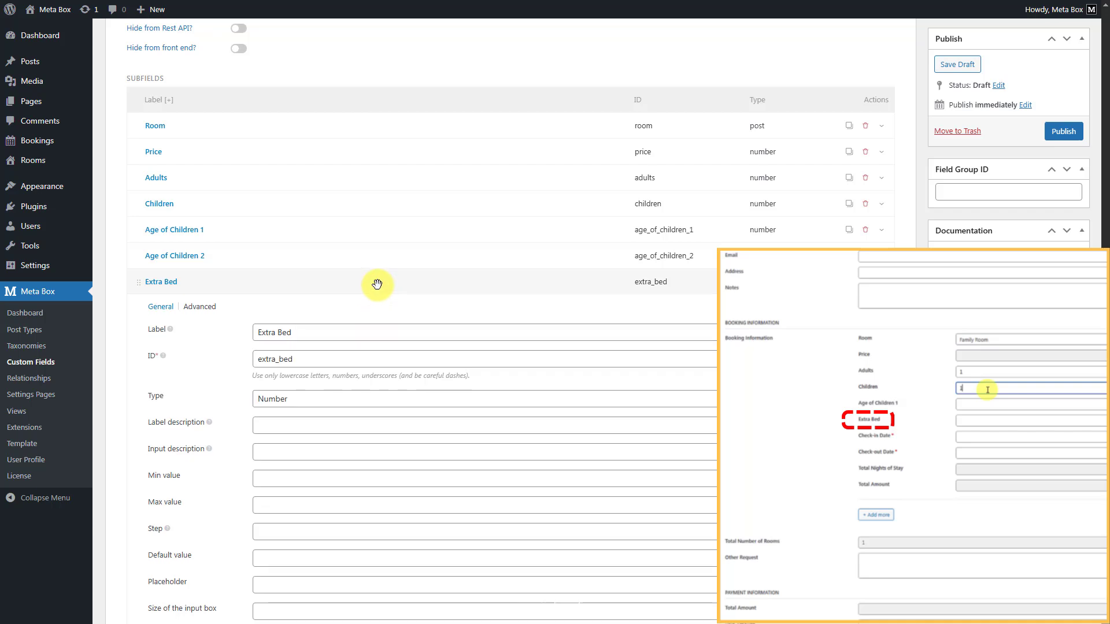
{"action": "left_click", "coordinate": [376, 282]}
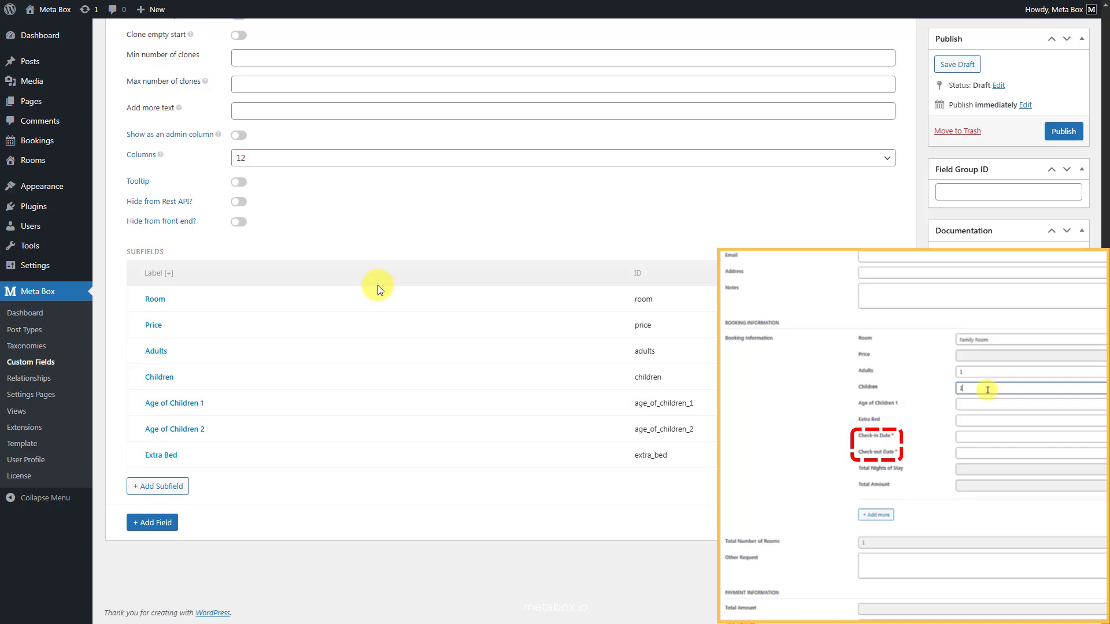
Add a Date Picker subfield labelled Check-in Date with the ID check_in below Extra Bed.
{"action": "left_click", "coordinate": [179, 489]}
{"action": "type", "text": "date"}
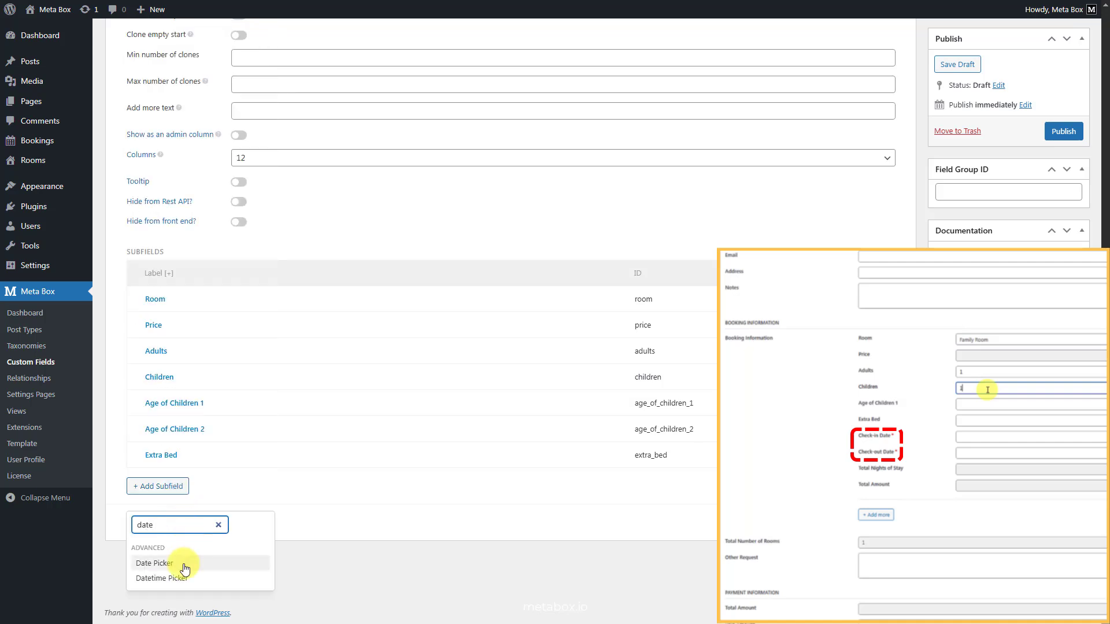
{"action": "left_click", "coordinate": [183, 565]}
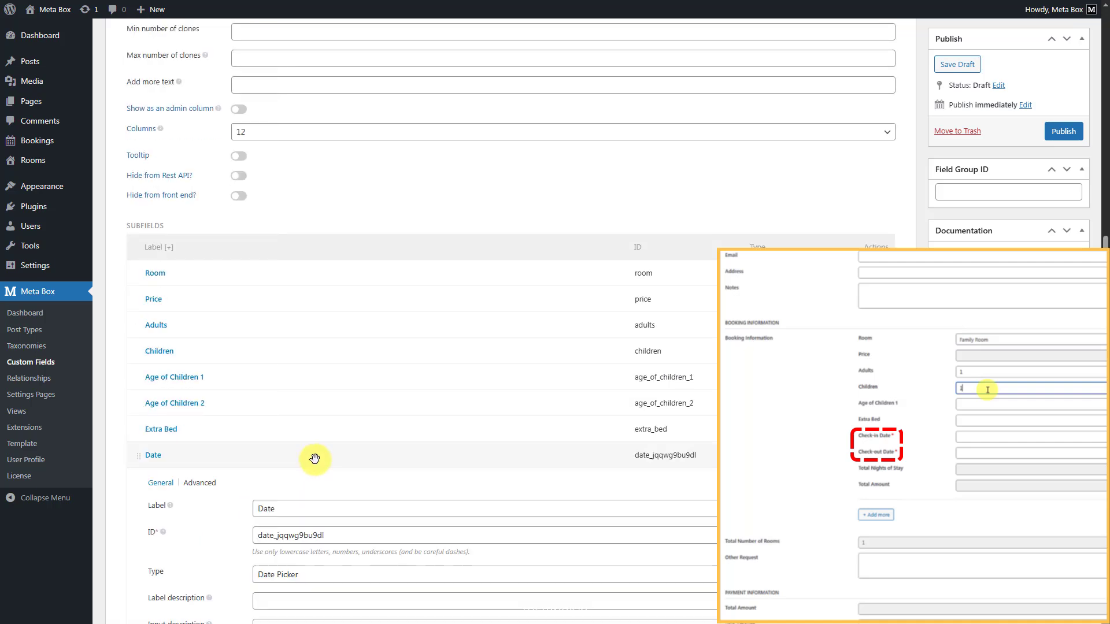
{"action": "scroll", "coordinate": [310, 456], "scroll_direction": "down", "scroll_amount": 3}
{"action": "double_click", "coordinate": [405, 282]}
{"action": "type", "text": "Check-in Date"}
{"action": "double_click", "coordinate": [367, 304]}
{"action": "type", "text": "check_in"}
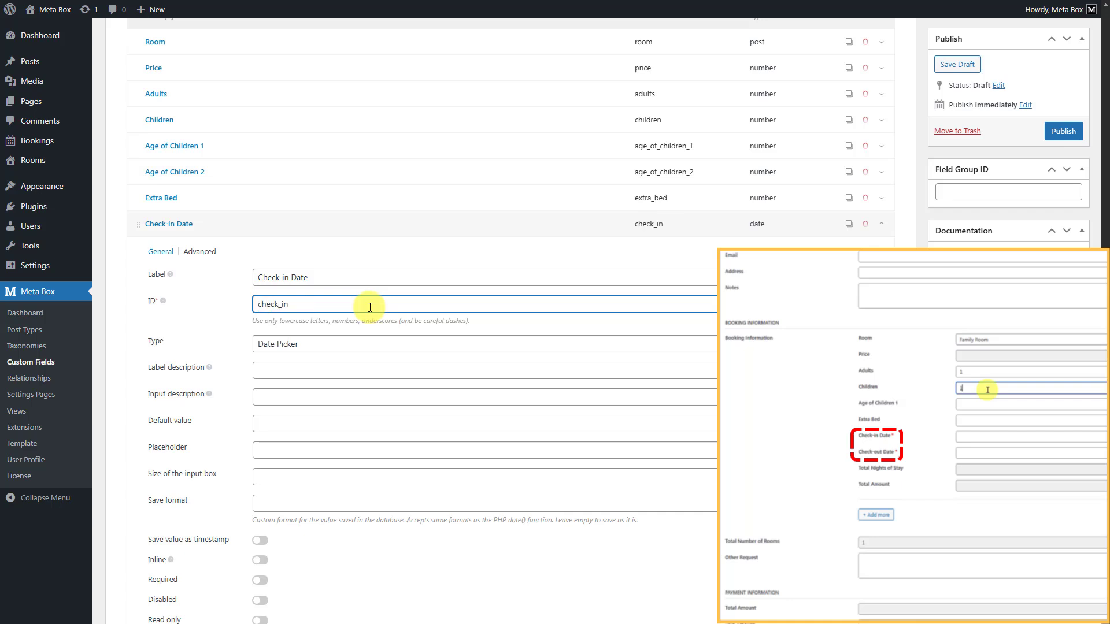
Make Check-in Date required, add the date picker option minDate with value today, and collapse its settings.
{"action": "scroll", "coordinate": [368, 306], "scroll_direction": "down", "scroll_amount": 3}
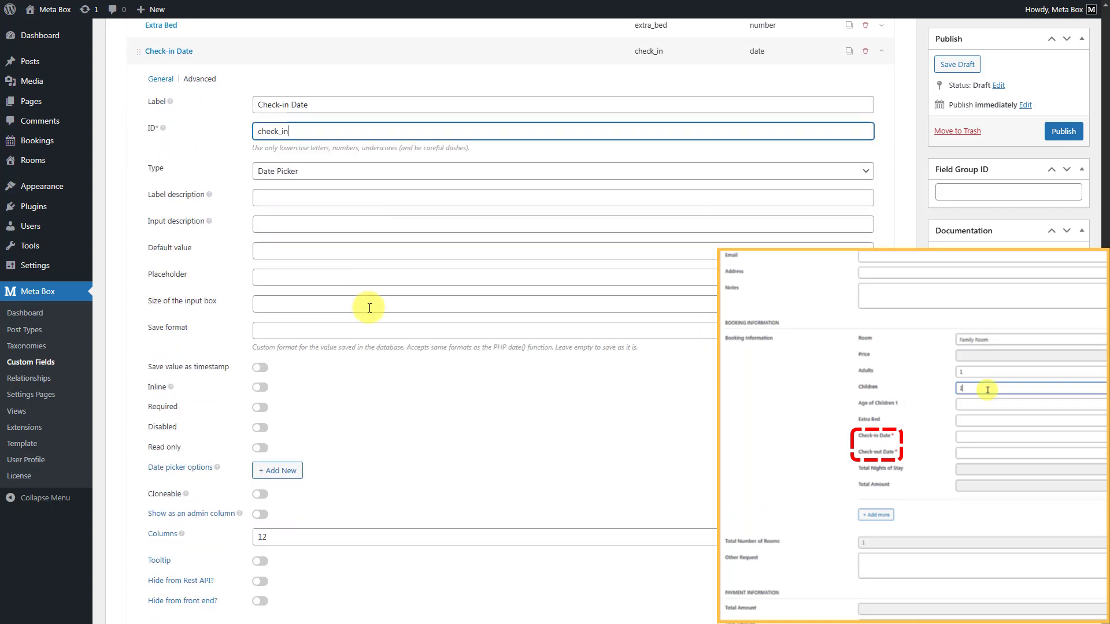
{"action": "left_click", "coordinate": [261, 407]}
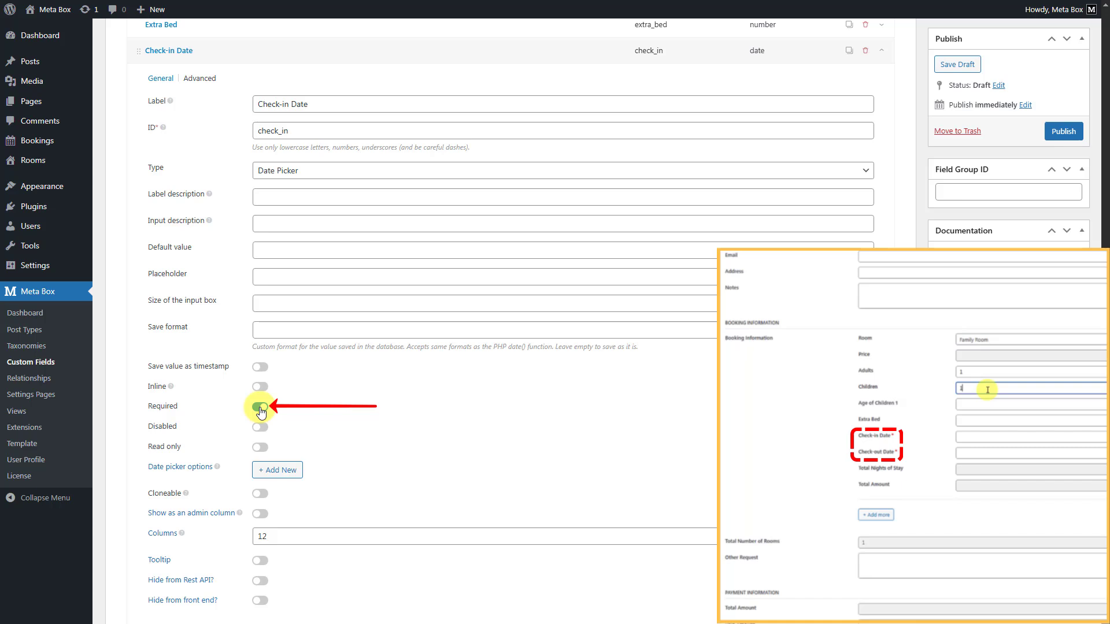
{"action": "left_click", "coordinate": [278, 470]}
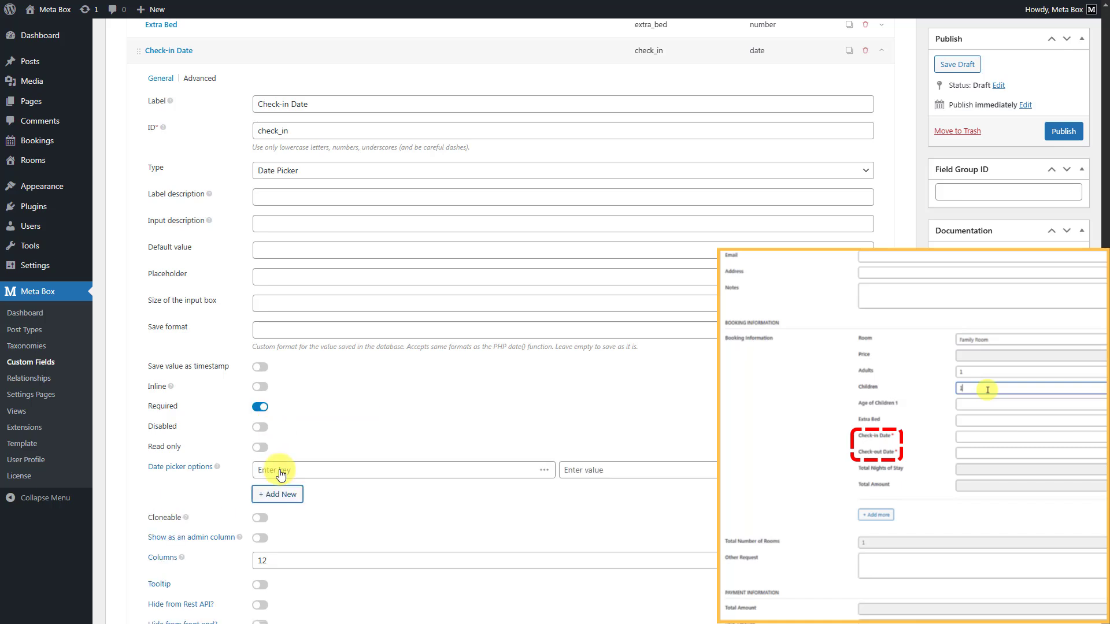
{"action": "left_click", "coordinate": [539, 470]}
{"action": "type", "text": "min"}
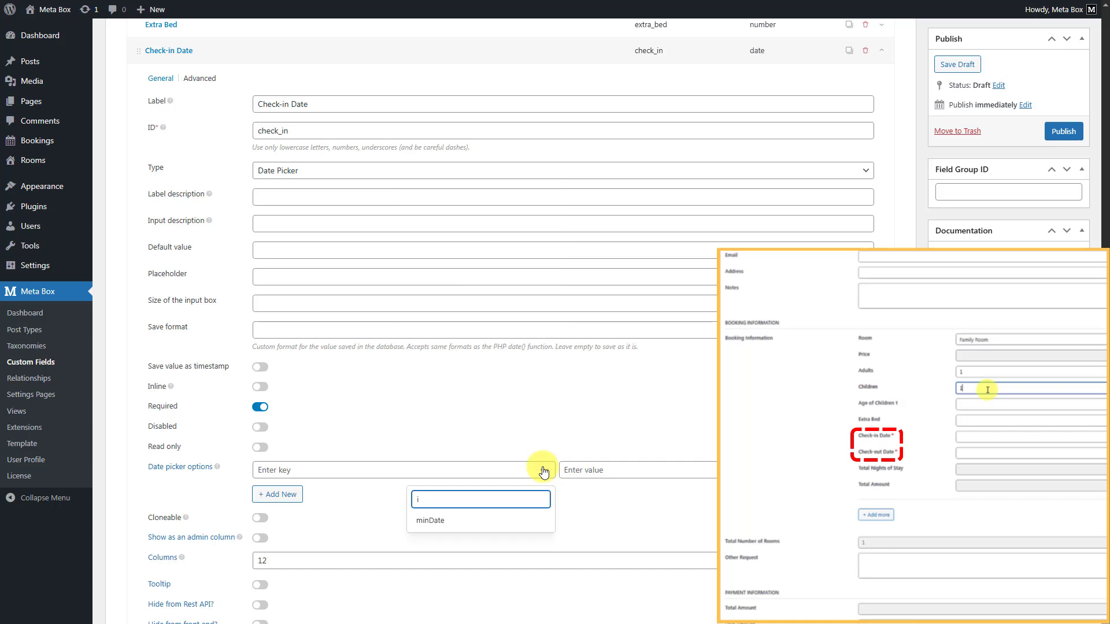
{"action": "left_click", "coordinate": [430, 520]}
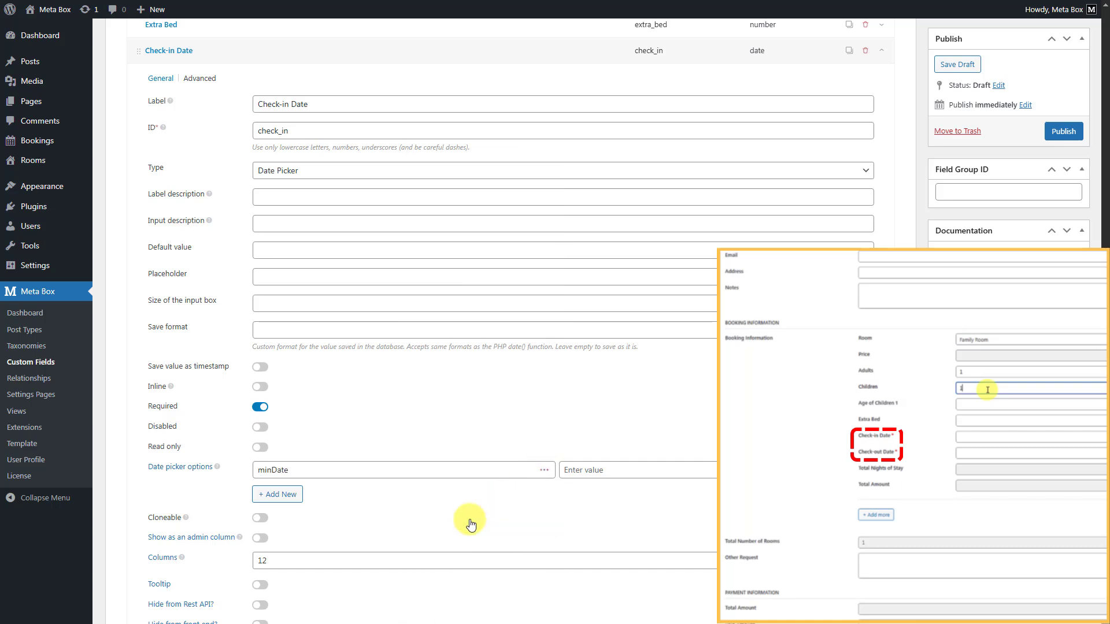
{"action": "left_click", "coordinate": [605, 471]}
{"action": "type", "text": "today"}
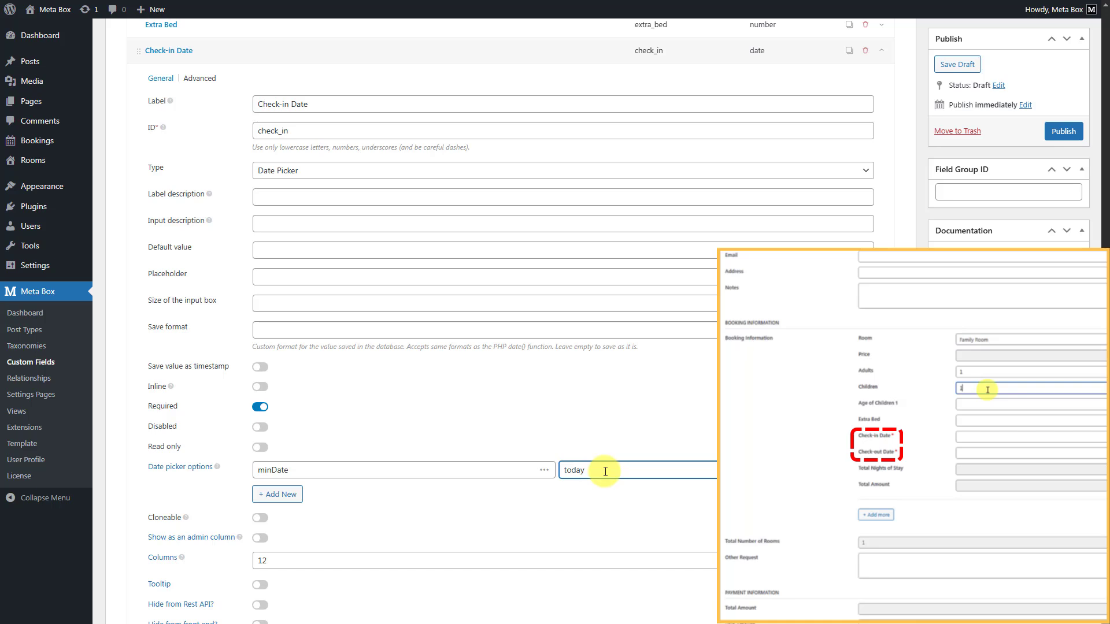
{"action": "left_click", "coordinate": [355, 63]}
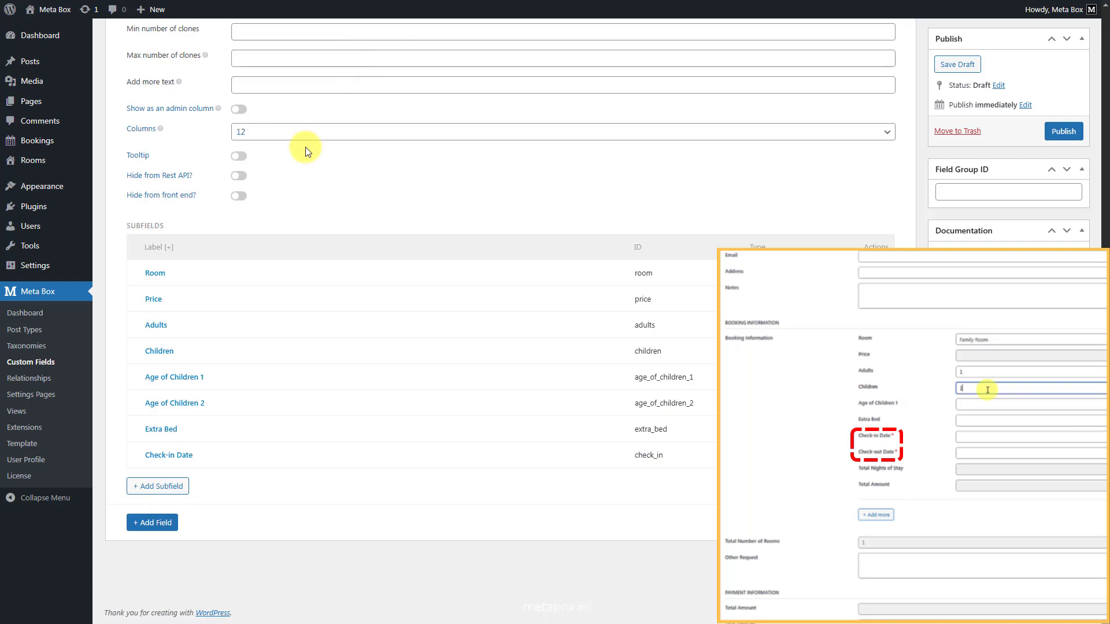
Add a Date Picker subfield labelled Check-out Date with the ID check_out below Check-in Date.
{"action": "left_click", "coordinate": [174, 488]}
{"action": "type", "text": "date"}
{"action": "left_click", "coordinate": [154, 560]}
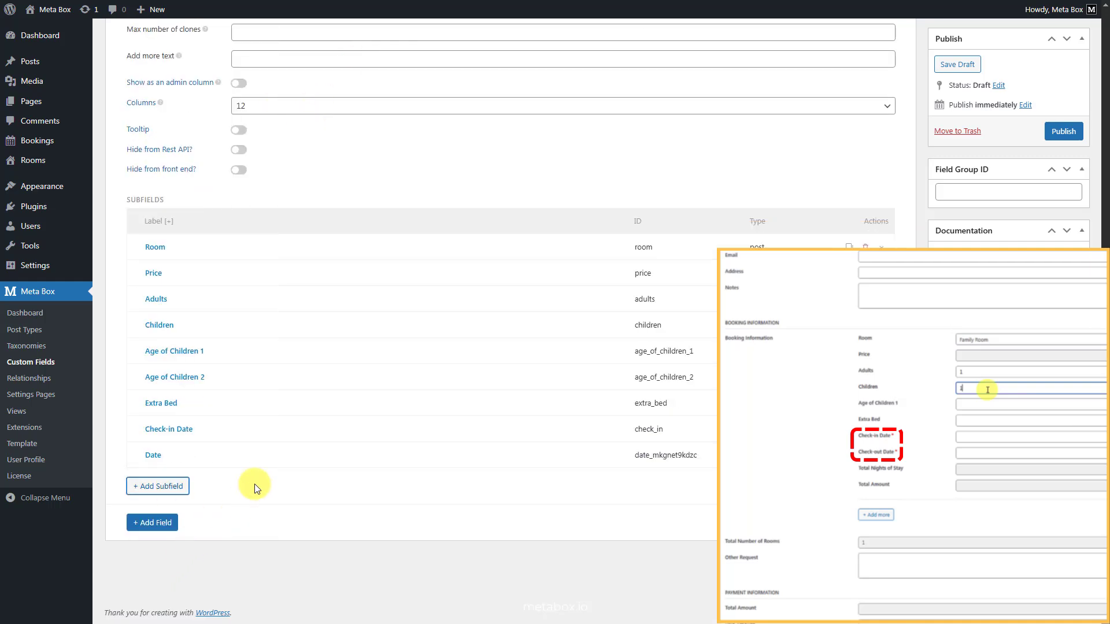
{"action": "left_click", "coordinate": [294, 457]}
{"action": "scroll", "coordinate": [294, 457], "scroll_direction": "down", "scroll_amount": 4}
{"action": "double_click", "coordinate": [400, 278]}
{"action": "type", "text": "Check-out Date"}
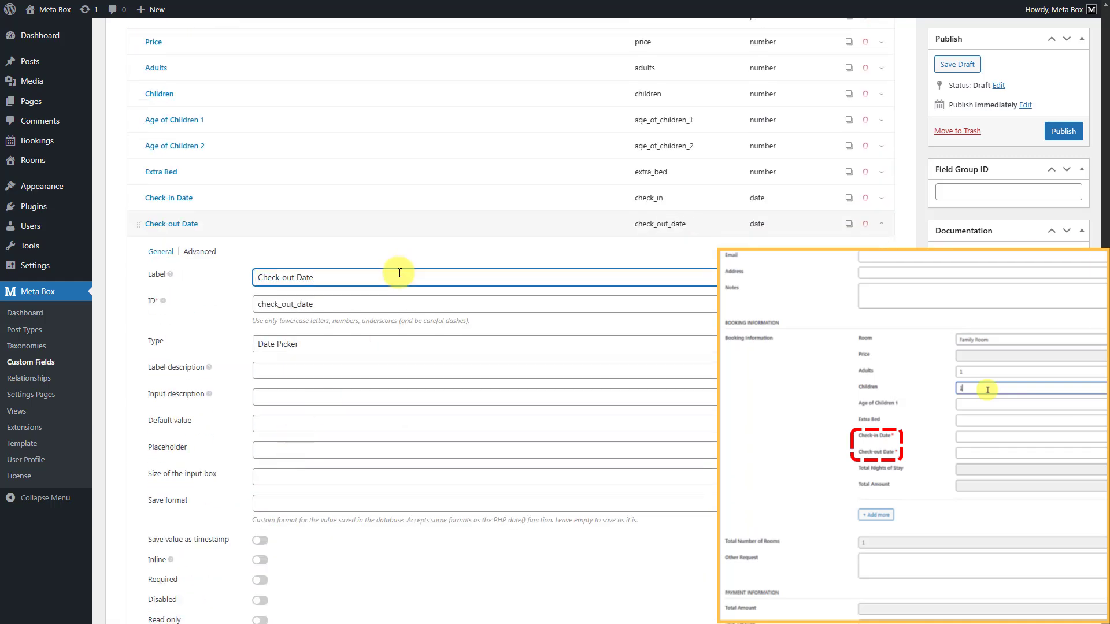
{"action": "scroll", "coordinate": [399, 272], "scroll_direction": "down", "scroll_amount": 3}
{"action": "double_click", "coordinate": [406, 130]}
{"action": "type", "text": "check_"}
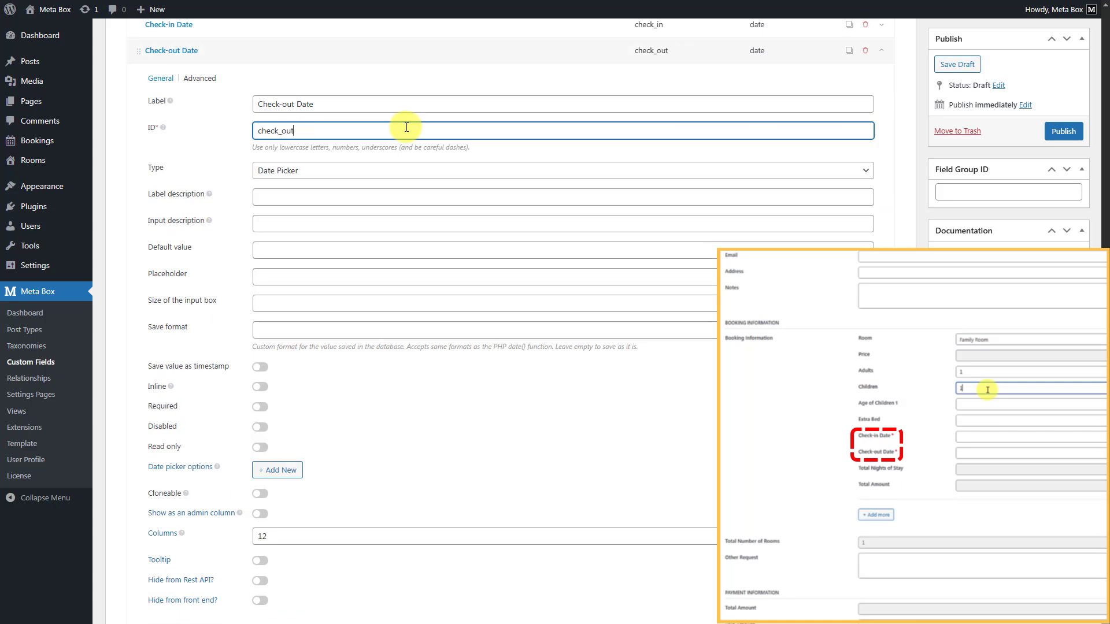
Make Check-out Date required, add the date picker option minDate with value today, and collapse its settings.
{"action": "left_click", "coordinate": [265, 407]}
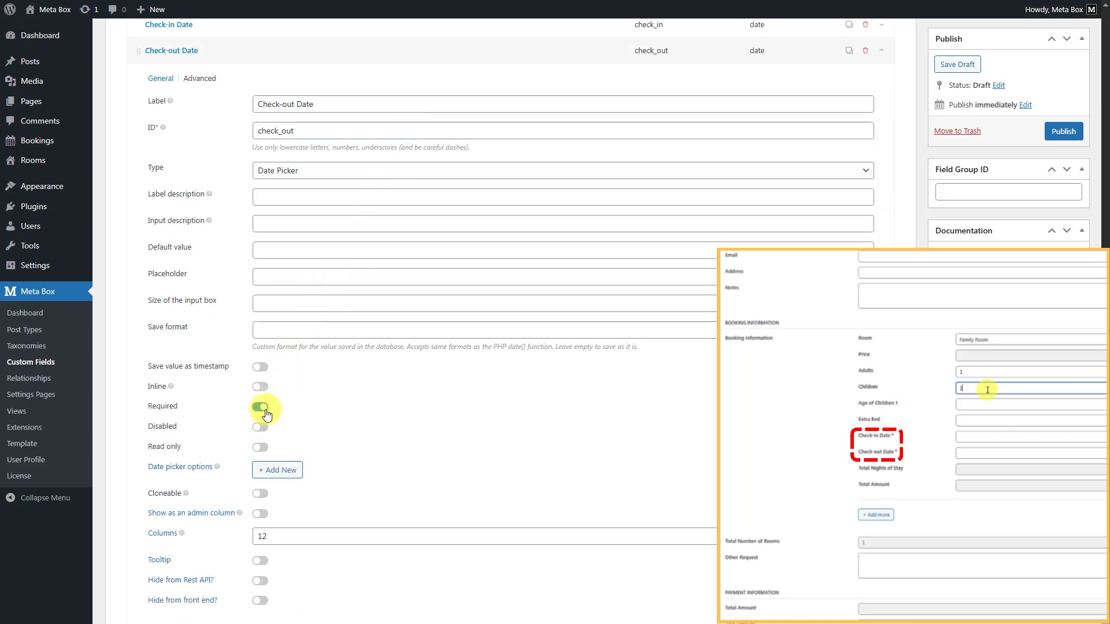
{"action": "left_click", "coordinate": [277, 470]}
{"action": "left_click", "coordinate": [543, 472]}
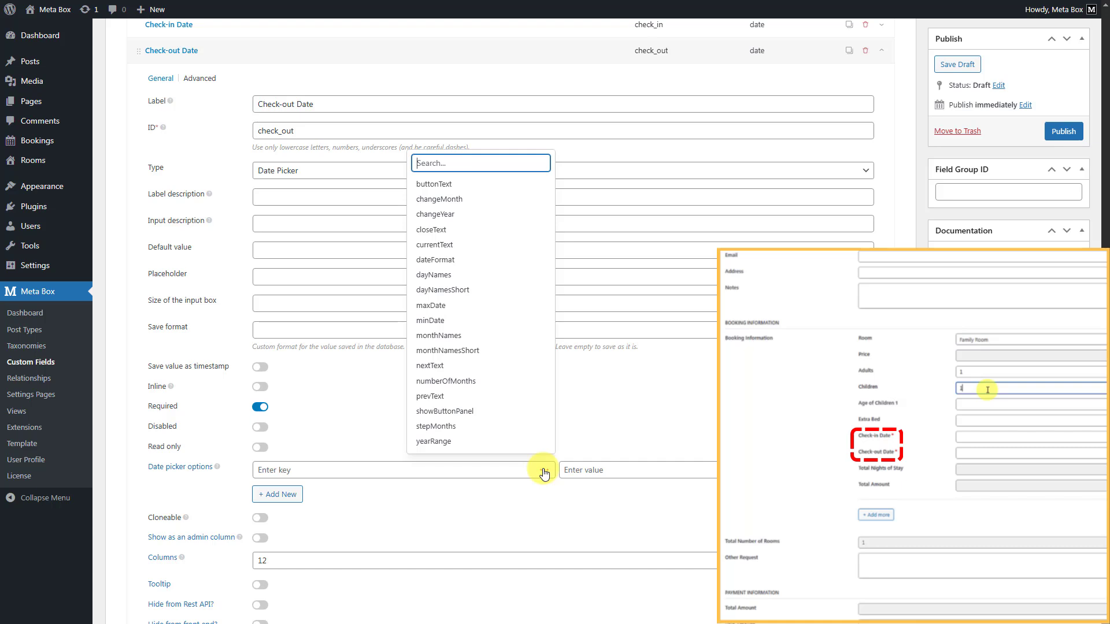
{"action": "type", "text": "min"}
{"action": "left_click", "coordinate": [478, 448]}
{"action": "left_click", "coordinate": [597, 470]}
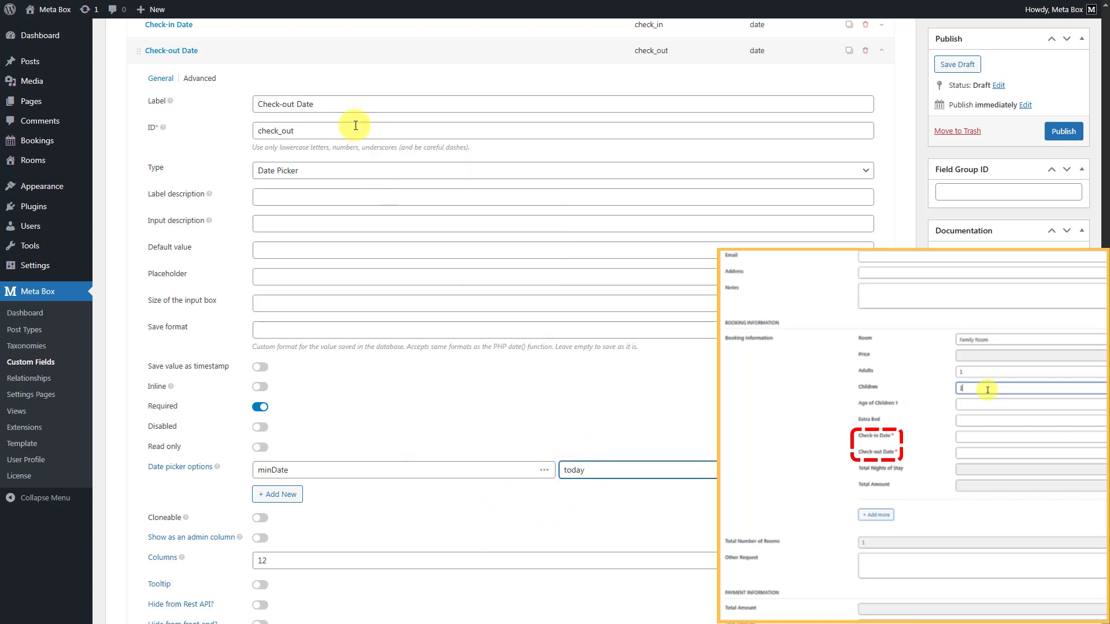
{"action": "left_click", "coordinate": [329, 53]}
Add a Number subfield labelled Total Nights of Stay below Check-out Date in the Booking Information group.
{"action": "left_click", "coordinate": [183, 490]}
{"action": "type", "text": "numb"}
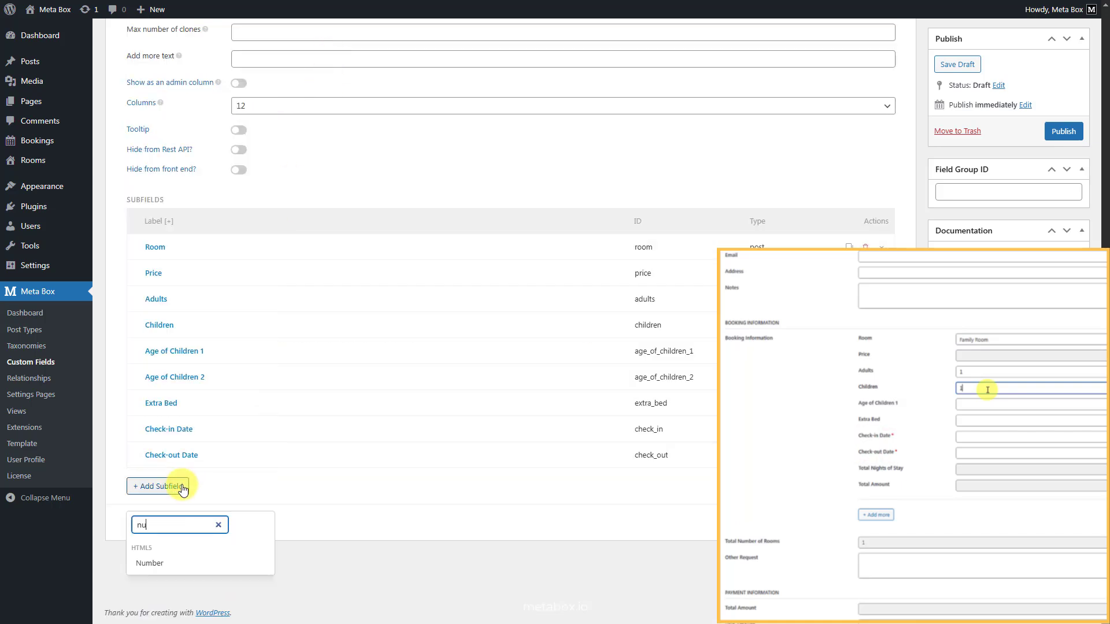
{"action": "left_click", "coordinate": [175, 558]}
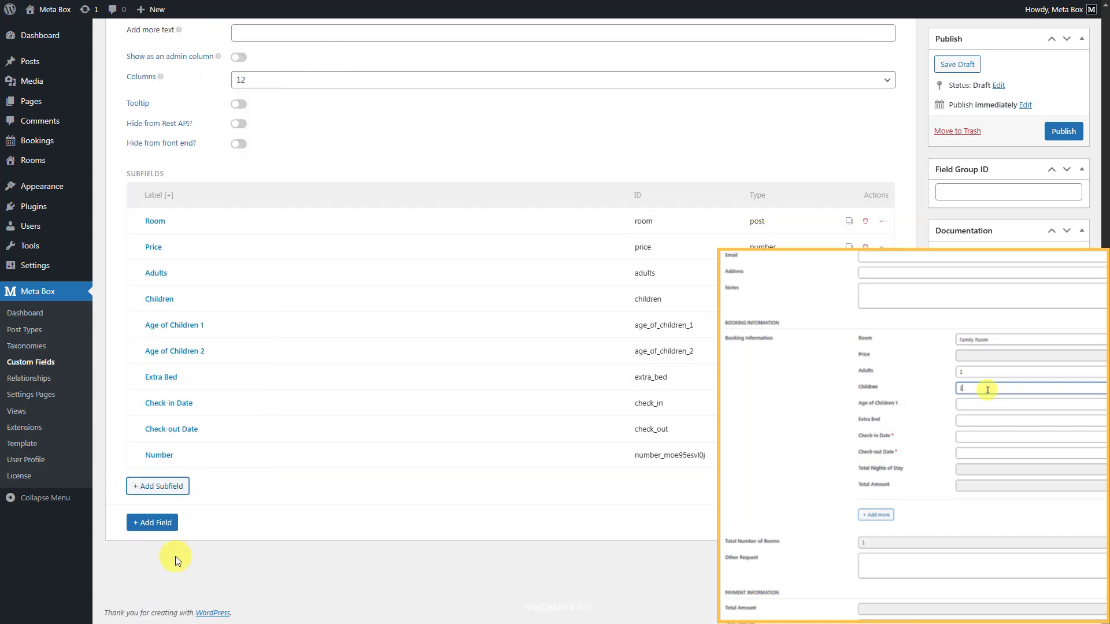
{"action": "left_click", "coordinate": [268, 456]}
{"action": "left_click", "coordinate": [359, 504]}
{"action": "key", "text": "ctrl+a"}
{"action": "type", "text": "Total Nights of Stay"}
{"action": "scroll", "coordinate": [359, 506], "scroll_direction": "down", "scroll_amount": 5}
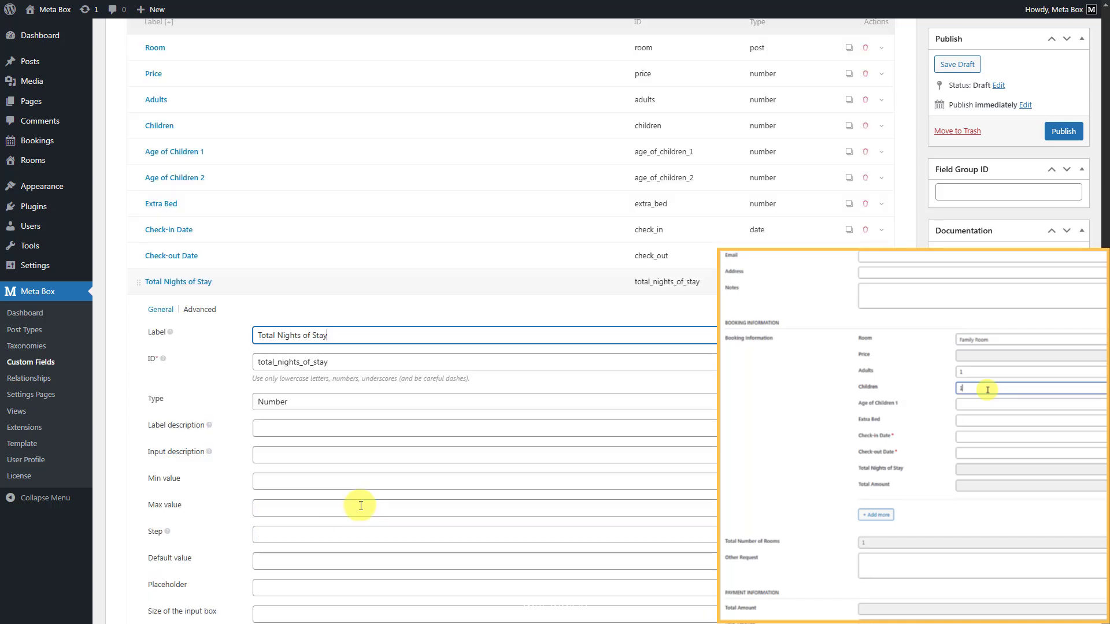
Make the Total Nights of Stay subfield read-only and collapse its settings.
{"action": "left_click", "coordinate": [263, 564]}
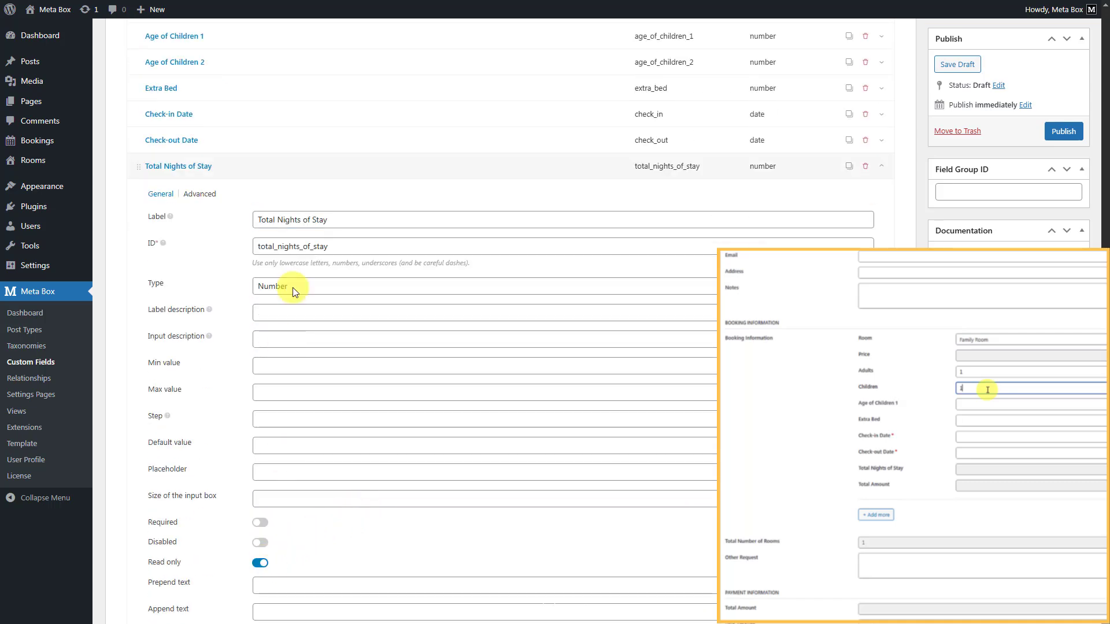
{"action": "left_click", "coordinate": [317, 172]}
Add a read-only Number subfield labelled Total Amount below Total Nights of Stay and collapse its settings.
{"action": "left_click", "coordinate": [182, 489]}
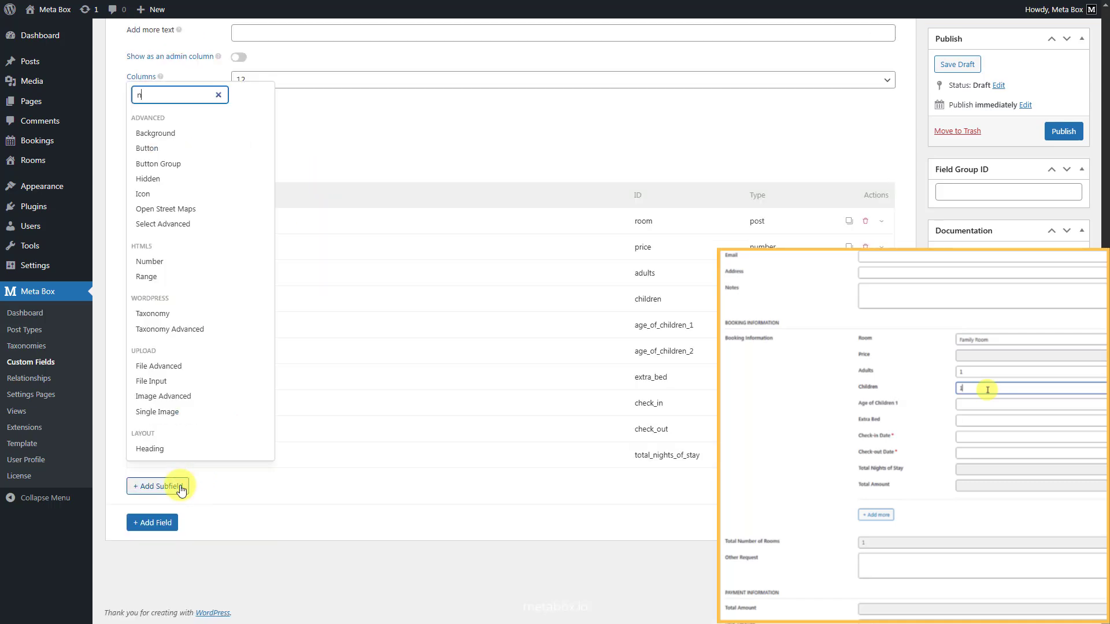
{"action": "type", "text": "num"}
{"action": "left_click", "coordinate": [174, 560]}
{"action": "left_click", "coordinate": [307, 460]}
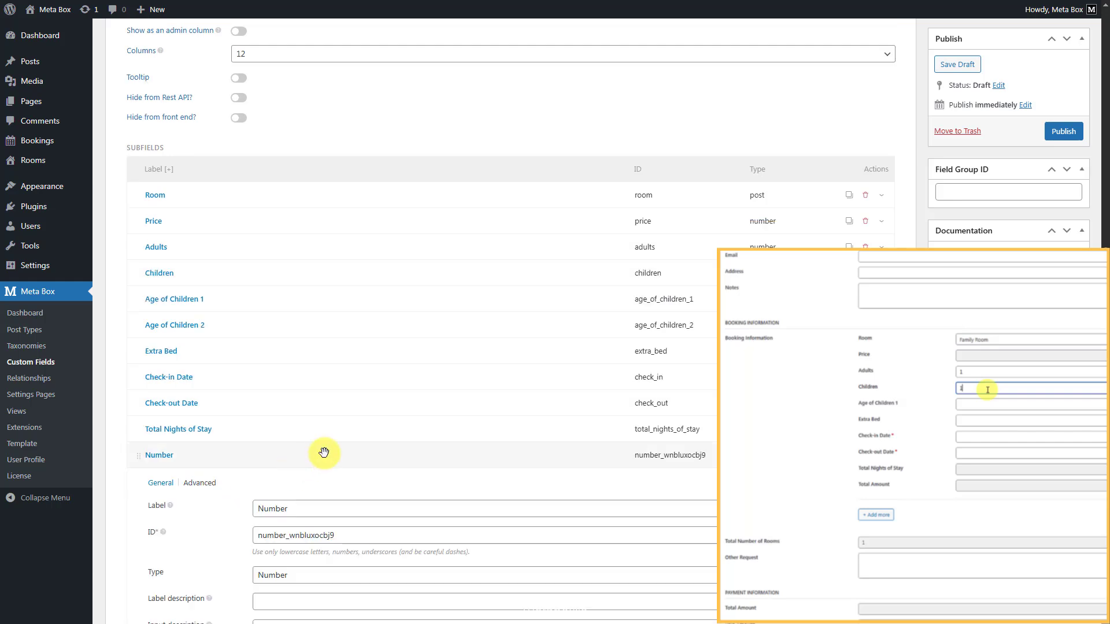
{"action": "scroll", "coordinate": [347, 375], "scroll_direction": "down", "scroll_amount": 5}
{"action": "left_click", "coordinate": [421, 218]}
{"action": "type", "text": "Total Amount"}
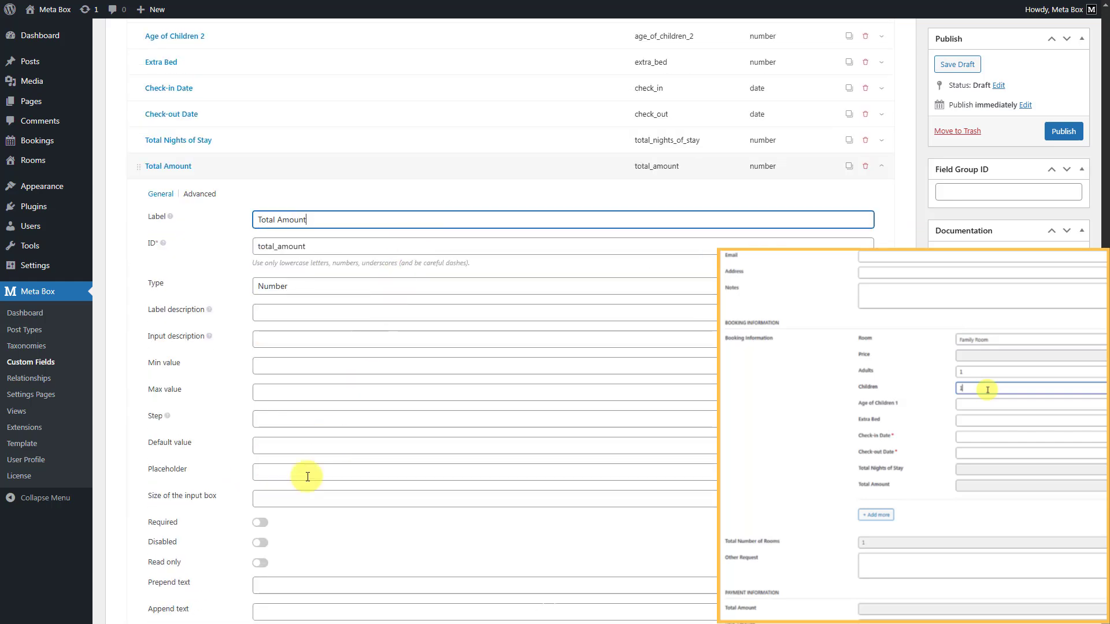
{"action": "left_click", "coordinate": [261, 561]}
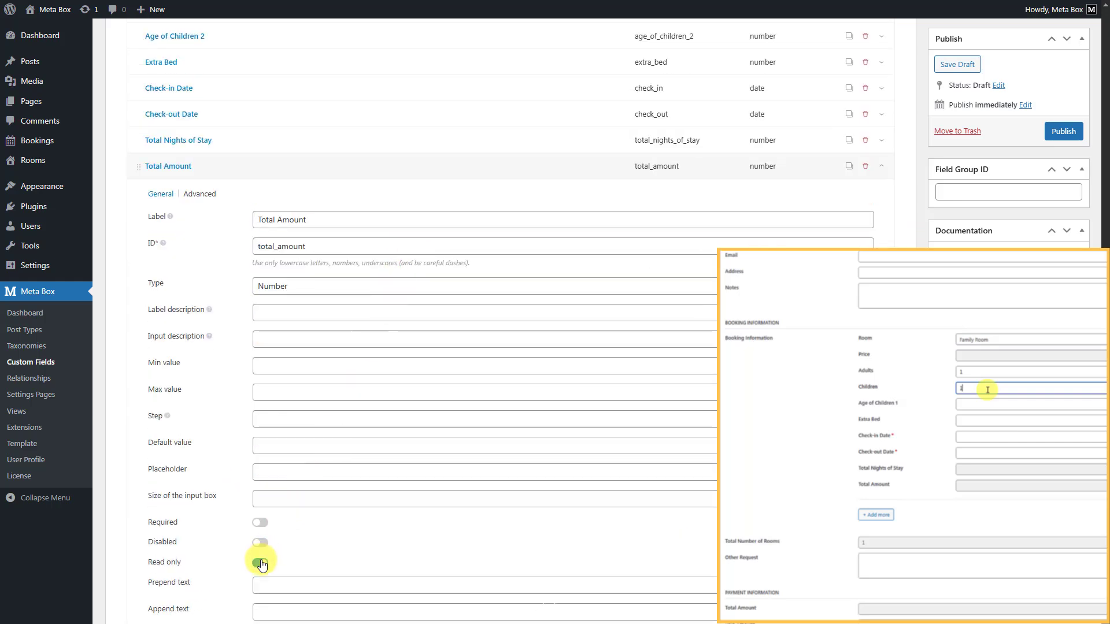
{"action": "left_click", "coordinate": [361, 169]}
Add a top-level Number field labelled Total Number of Rooms after the Booking Information group.
{"action": "left_click", "coordinate": [167, 522]}
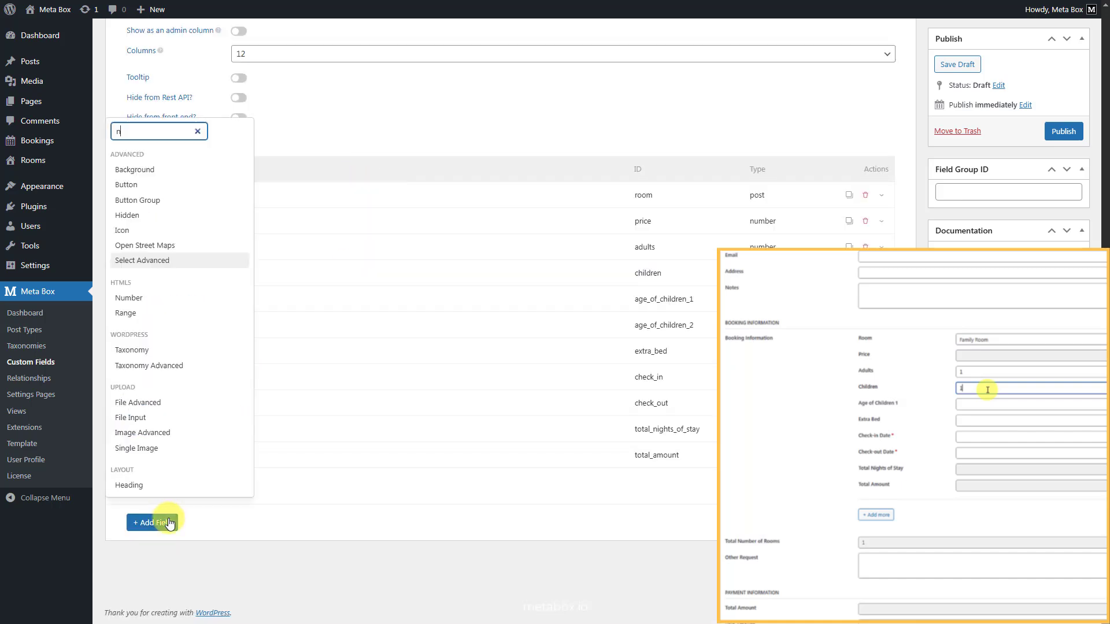
{"action": "type", "text": "number"}
{"action": "left_click", "coordinate": [155, 598]}
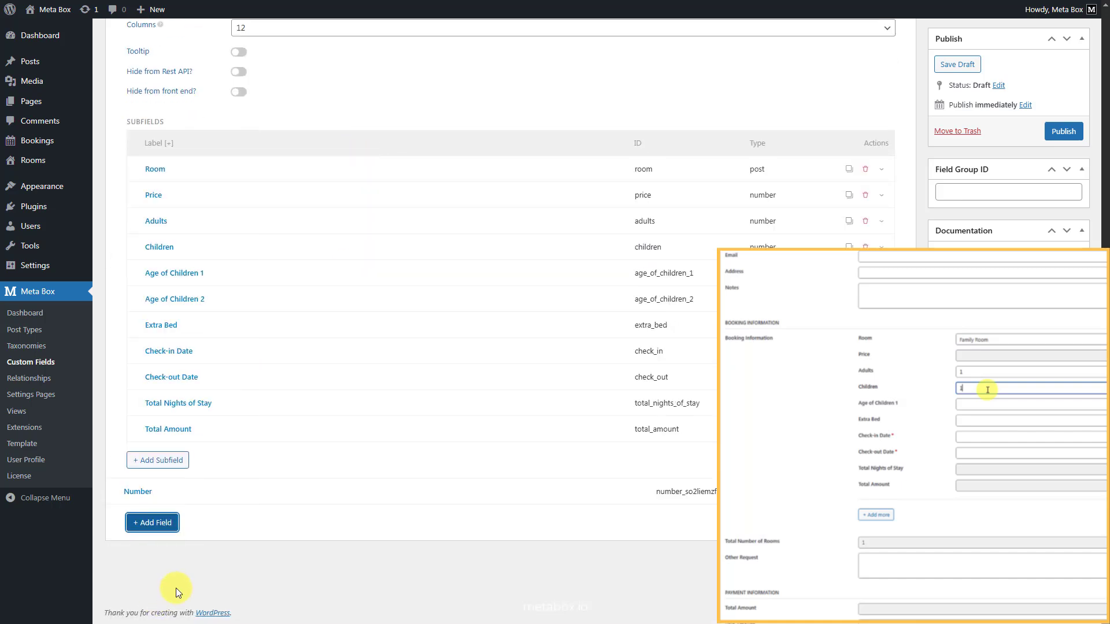
{"action": "left_click", "coordinate": [322, 493]}
{"action": "scroll", "coordinate": [322, 495], "scroll_direction": "down", "scroll_amount": 4}
{"action": "triple_click", "coordinate": [426, 318]}
{"action": "type", "text": "Total Number of Rooms"}
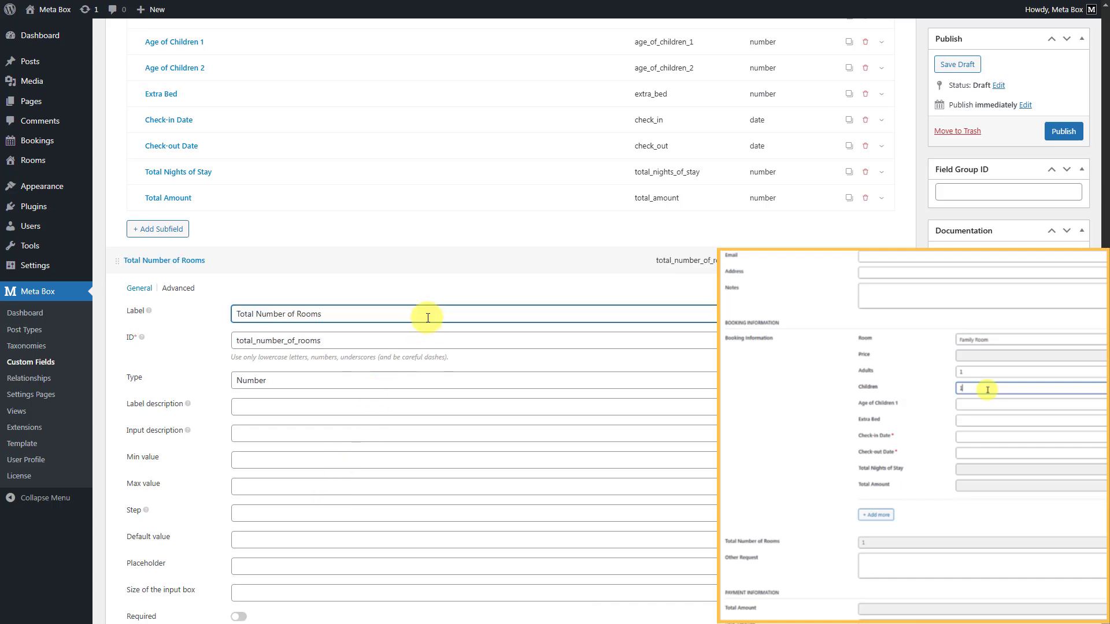
Give Total Number of Rooms the placeholder 1, make it read-only, and collapse its settings.
{"action": "left_click", "coordinate": [321, 566]}
{"action": "type", "text": "1"}
{"action": "scroll", "coordinate": [336, 570], "scroll_direction": "down", "scroll_amount": 3}
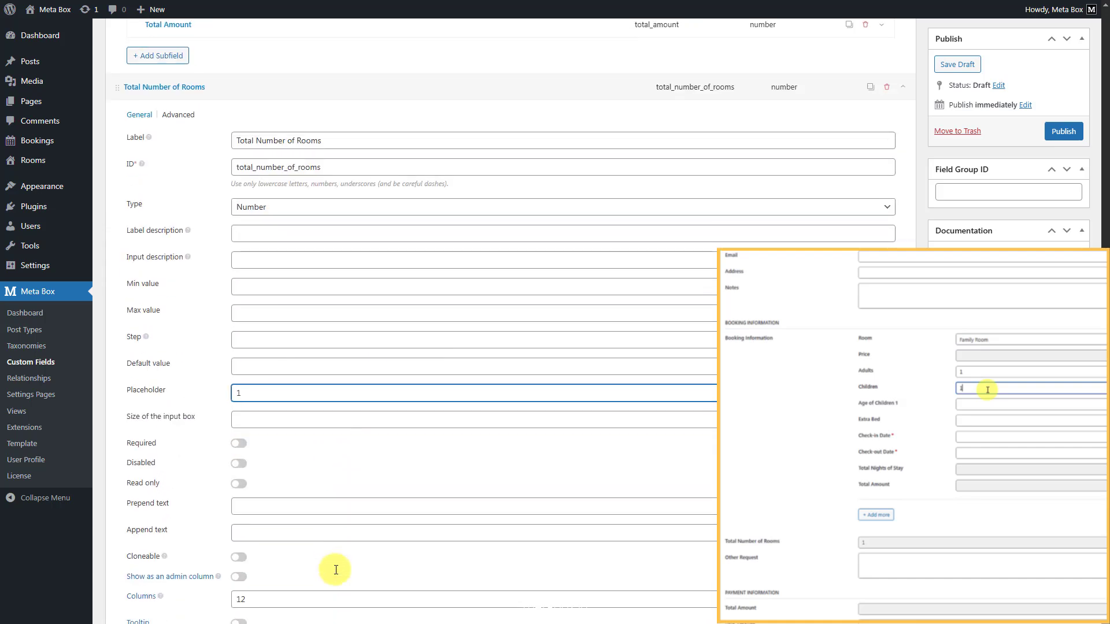
{"action": "left_click", "coordinate": [239, 484]}
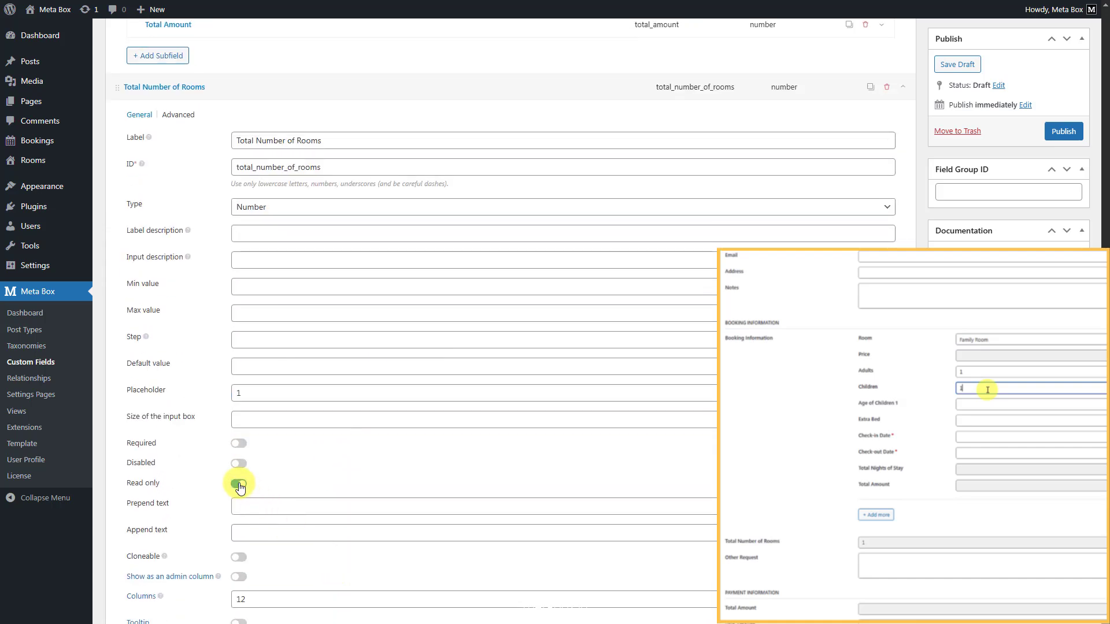
{"action": "left_click", "coordinate": [347, 96]}
Add a Textarea field labelled Other Request below Total Number of Rooms and collapse its settings.
{"action": "left_click", "coordinate": [149, 520]}
{"action": "type", "text": "text"}
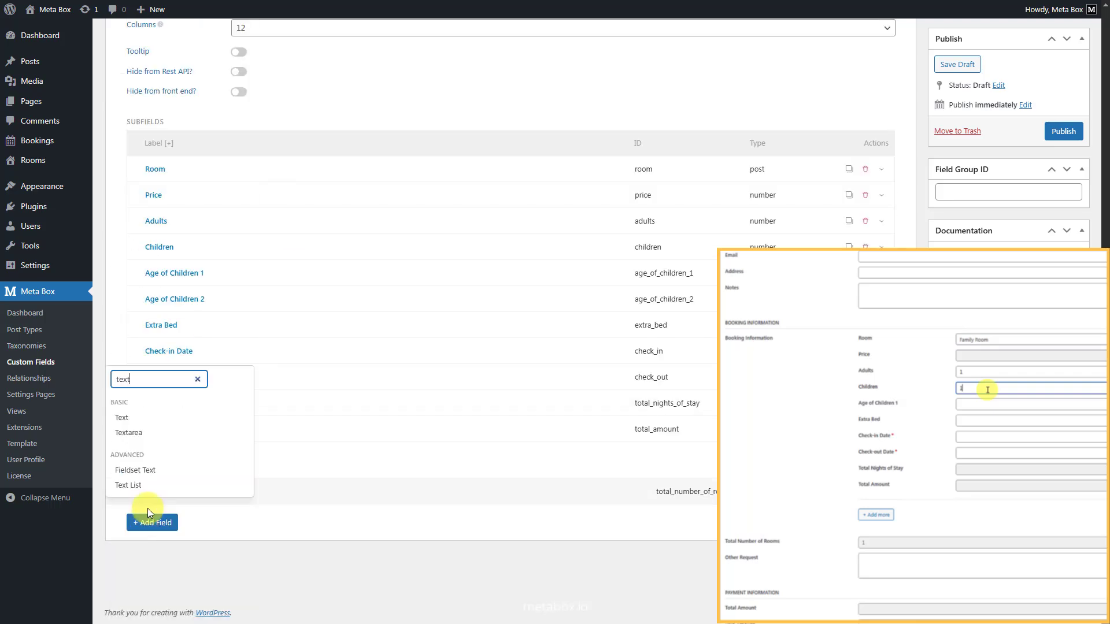
{"action": "left_click", "coordinate": [129, 432]}
{"action": "left_click", "coordinate": [286, 497]}
{"action": "scroll", "coordinate": [287, 501], "scroll_direction": "down", "scroll_amount": 3}
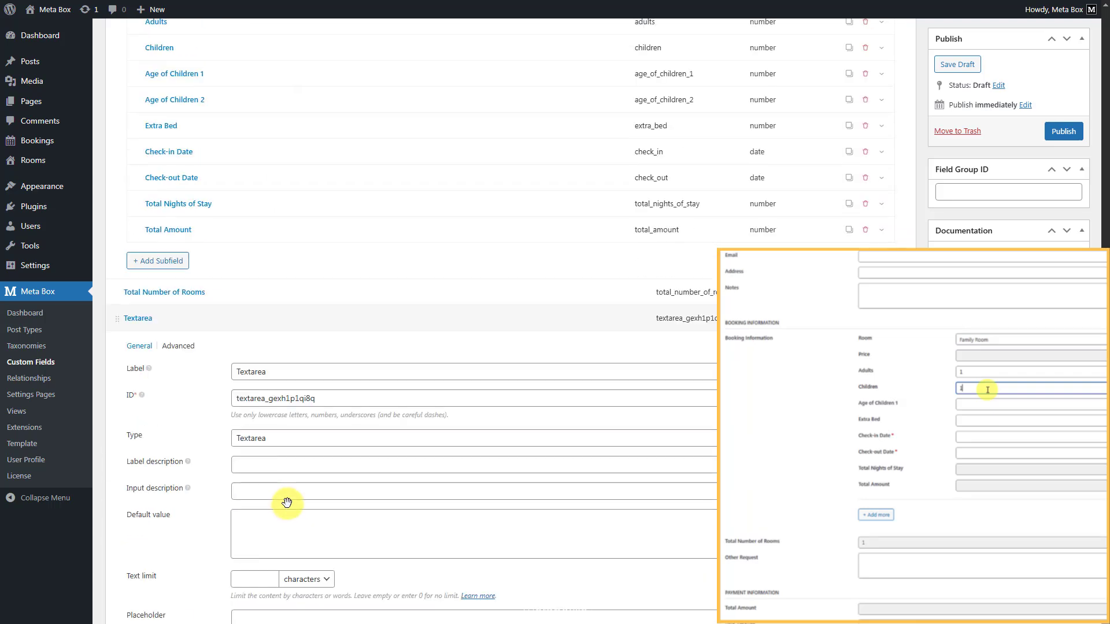
{"action": "left_click", "coordinate": [398, 372]}
{"action": "key", "text": "ctrl+a"}
{"action": "type", "text": "Other Request"}
{"action": "left_click", "coordinate": [367, 319]}
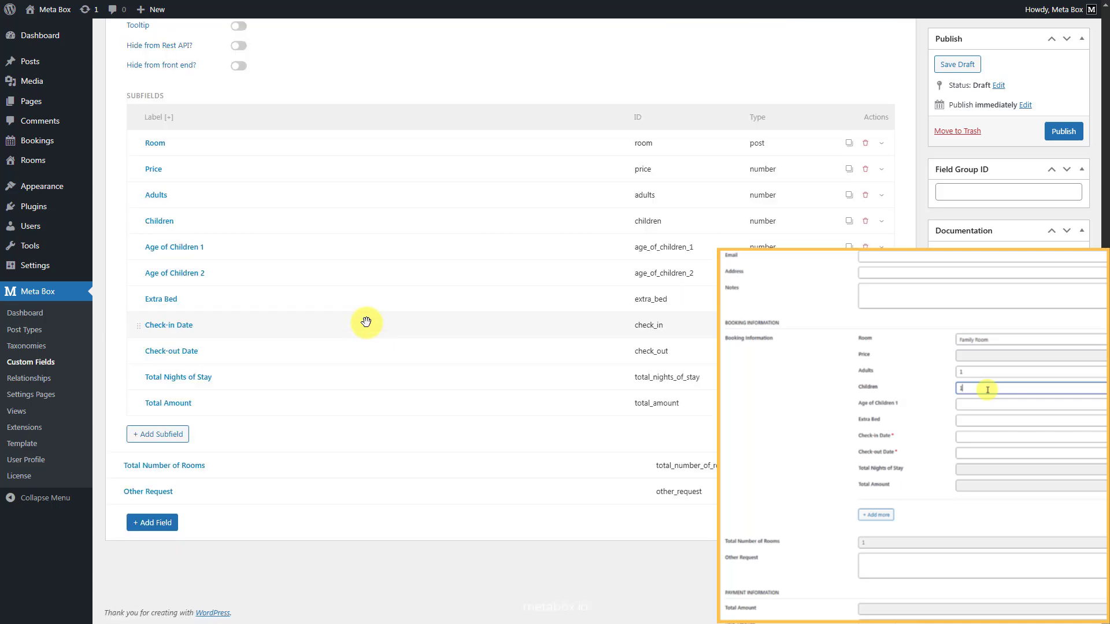
Add a Heading field labelled Payment Information below Other Request and collapse its settings.
{"action": "left_click", "coordinate": [151, 523]}
{"action": "type", "text": "hea"}
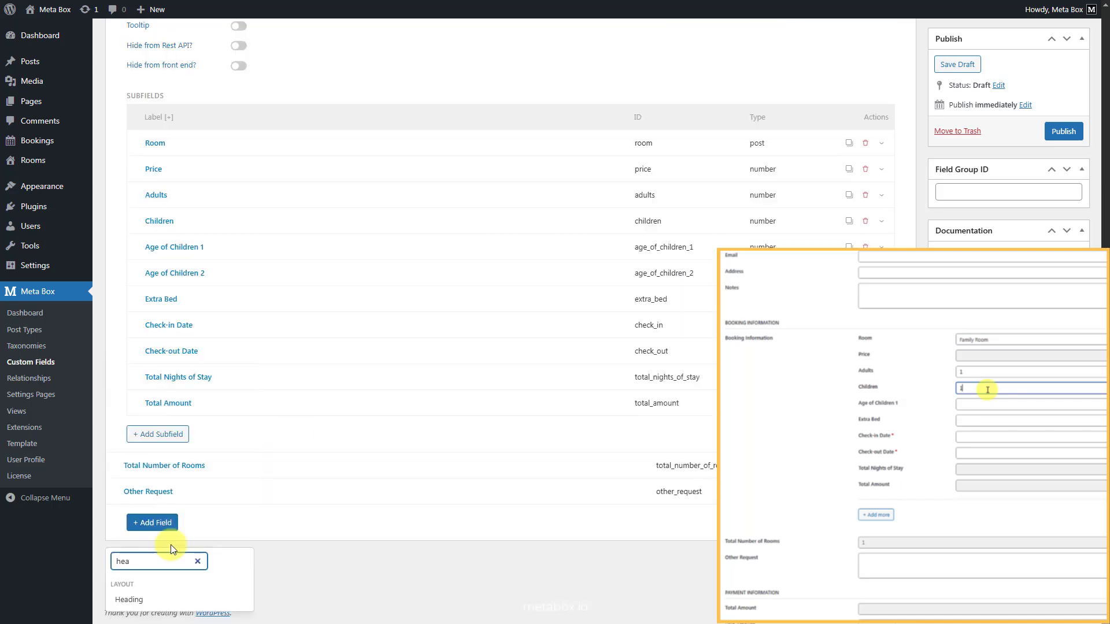
{"action": "left_click", "coordinate": [133, 599]}
{"action": "left_click", "coordinate": [342, 491]}
{"action": "scroll", "coordinate": [343, 485], "scroll_direction": "down", "scroll_amount": 4}
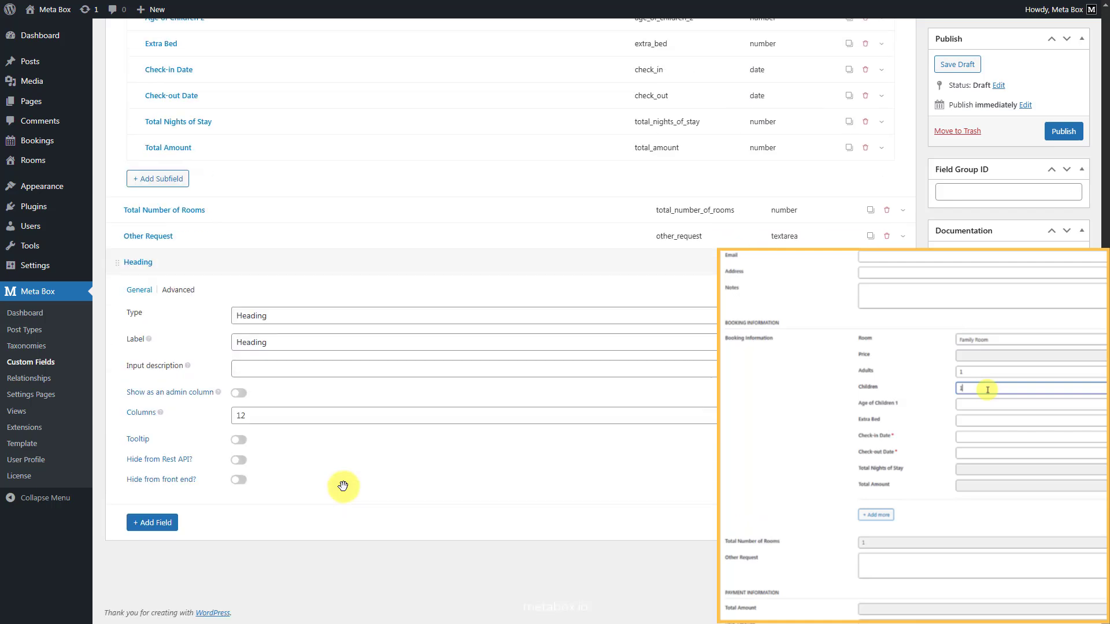
{"action": "left_click", "coordinate": [385, 347]}
{"action": "key", "text": "ctrl+a"}
{"action": "type", "text": "Payment Information"}
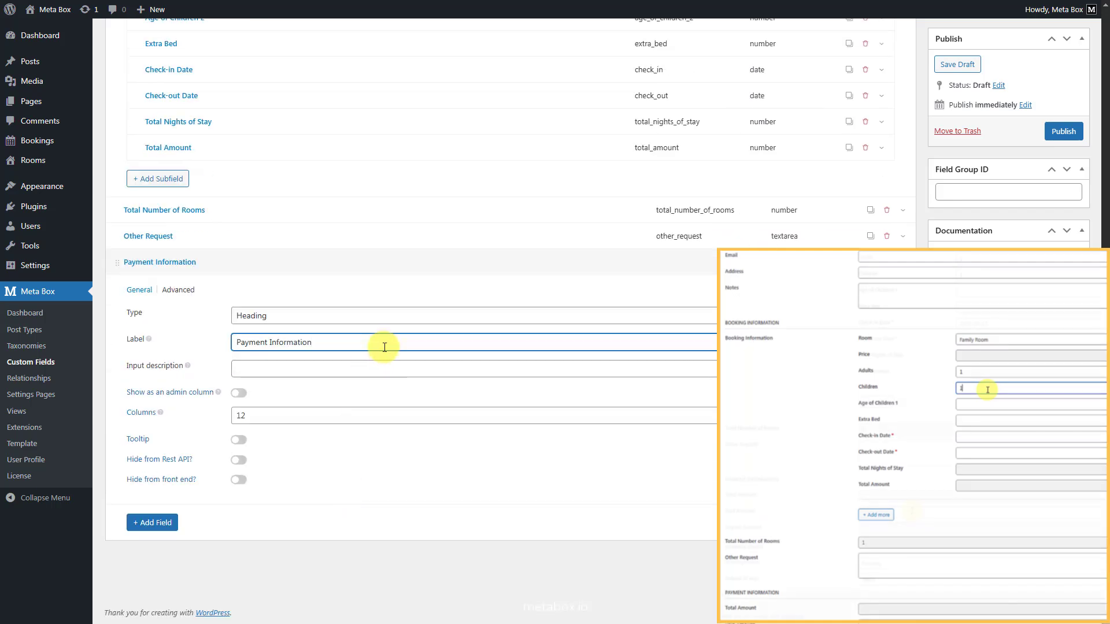
{"action": "left_click", "coordinate": [372, 264]}
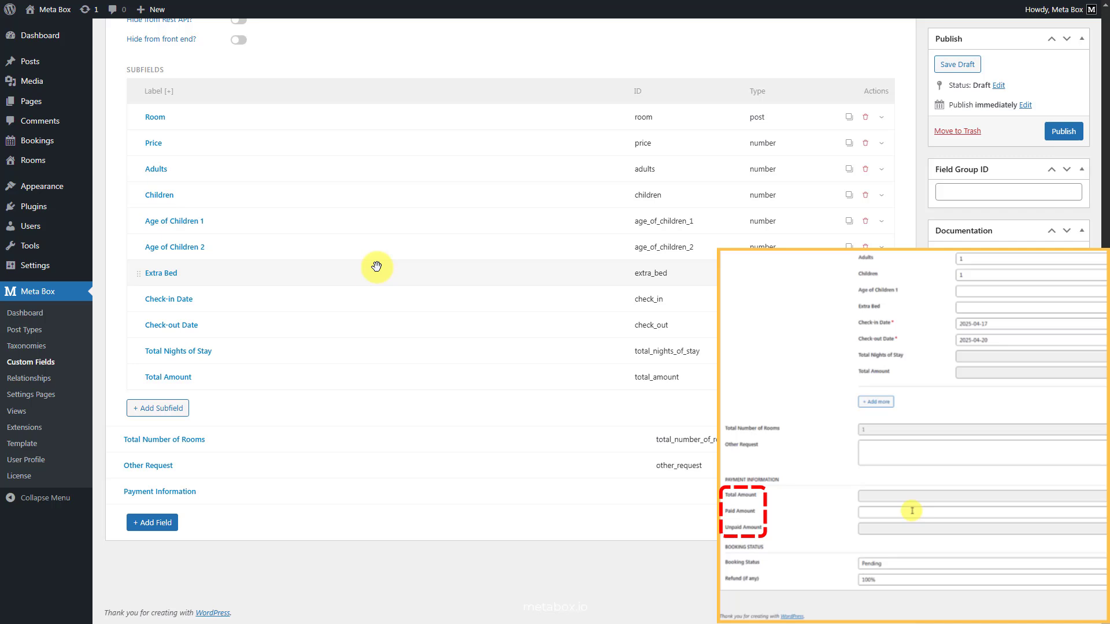
Add a read-only Number field labelled Total Amount under the Payment Information heading and collapse its settings.
{"action": "left_click", "coordinate": [162, 523]}
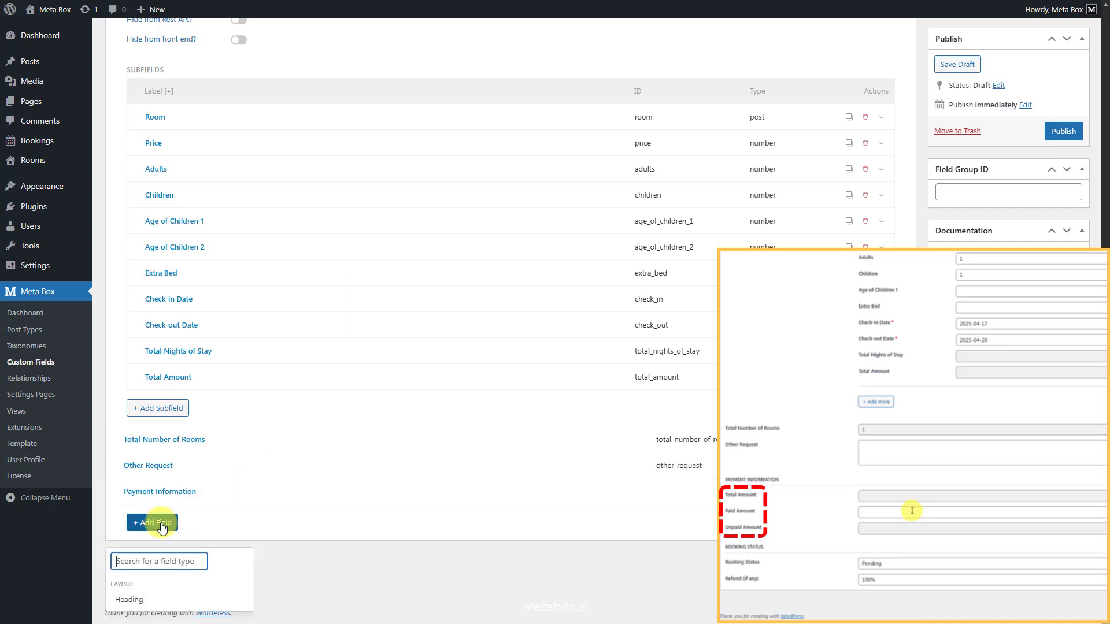
{"action": "type", "text": "num"}
{"action": "left_click", "coordinate": [169, 604]}
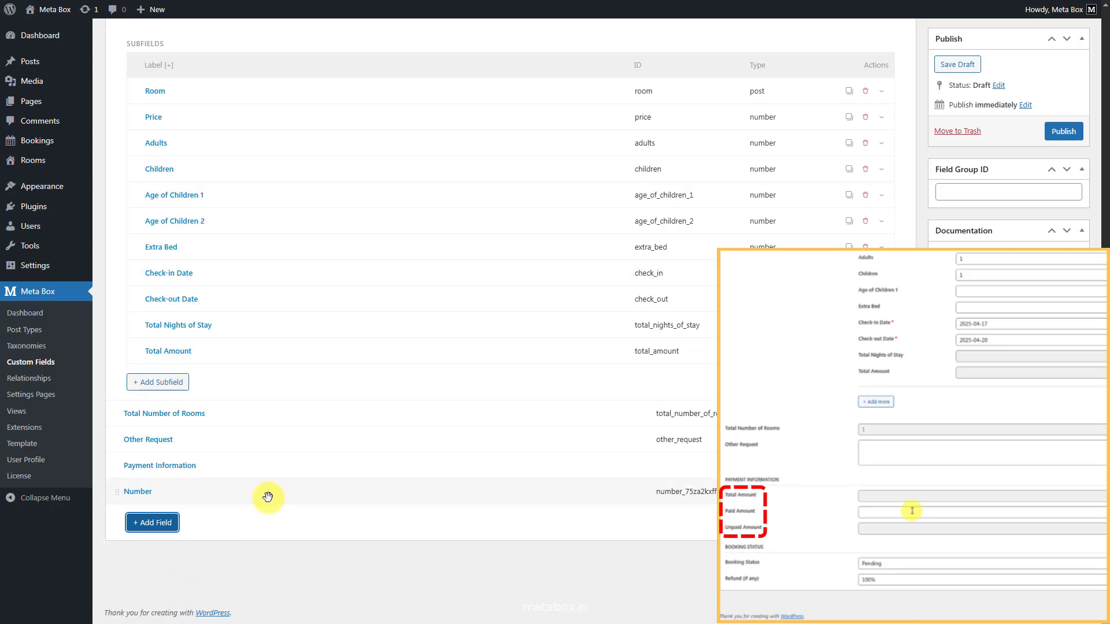
{"action": "scroll", "coordinate": [352, 342], "scroll_direction": "down", "scroll_amount": 5}
{"action": "left_click", "coordinate": [402, 258]}
{"action": "key", "text": "ctrl+a"}
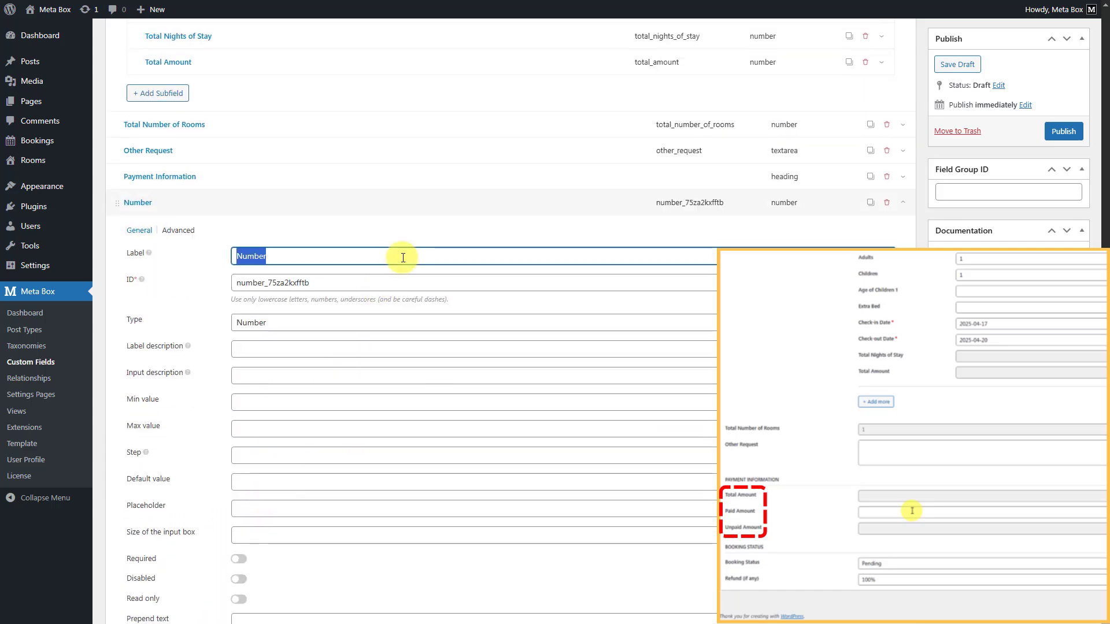
{"action": "type", "text": "Total Amount"}
{"action": "left_click", "coordinate": [239, 600]}
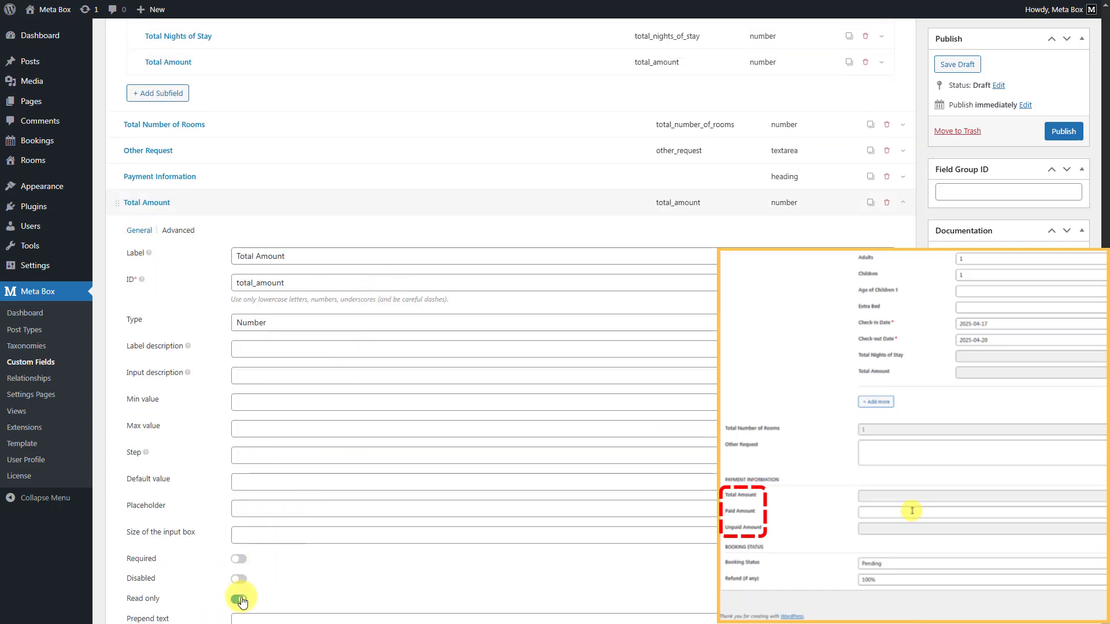
{"action": "left_click", "coordinate": [307, 205]}
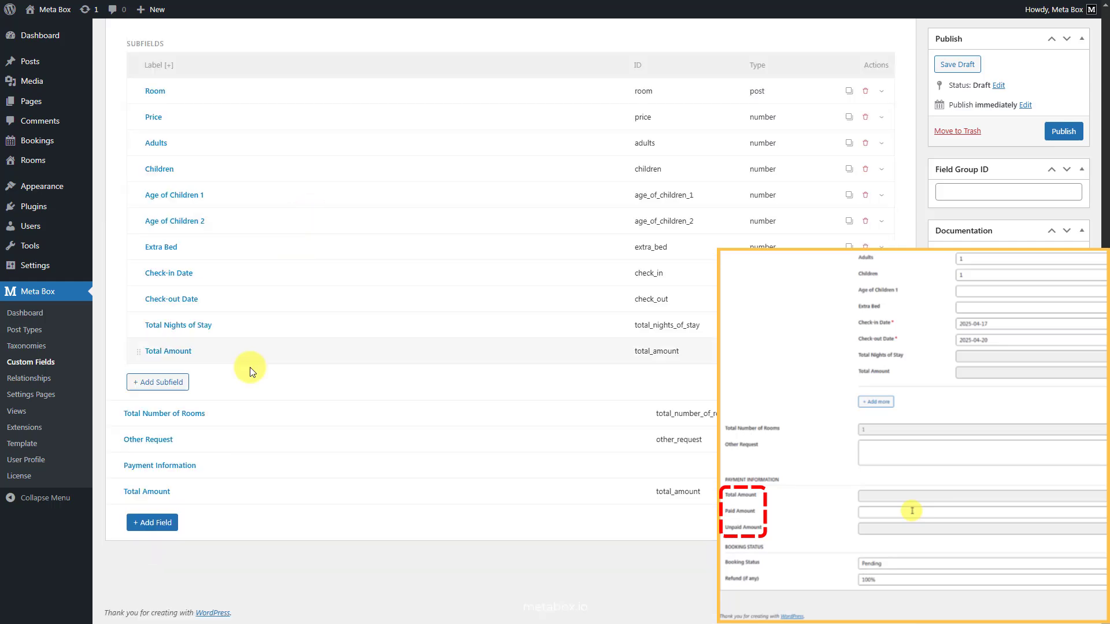
Add a Number field labelled Paid Amount below the top-level Total Amount field and collapse its settings.
{"action": "left_click", "coordinate": [152, 523]}
{"action": "type", "text": "num"}
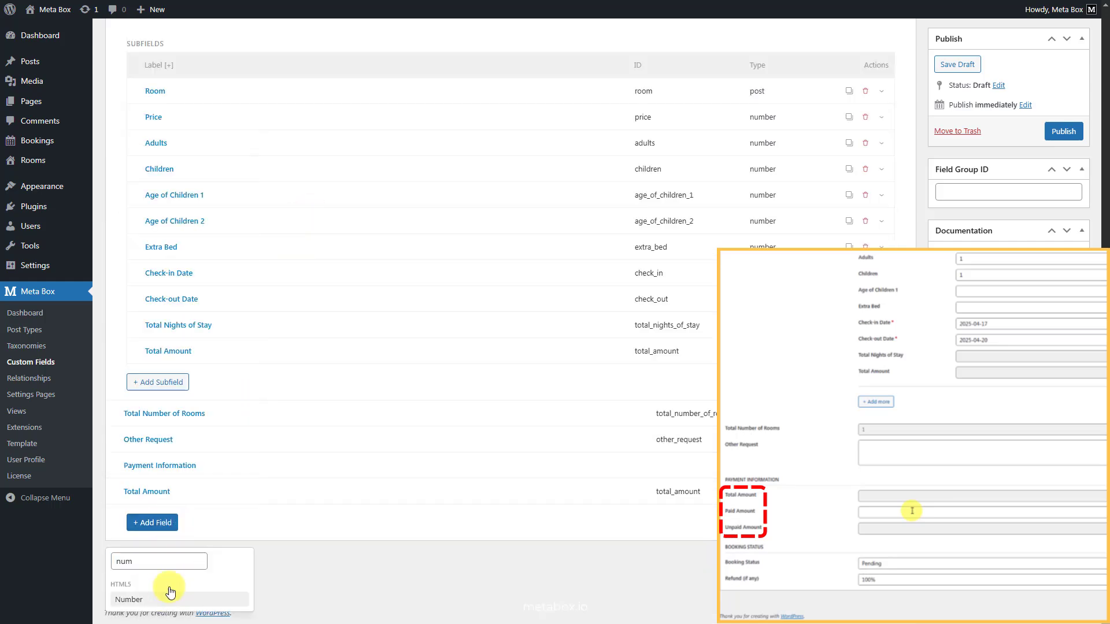
{"action": "left_click", "coordinate": [170, 592]}
{"action": "scroll", "coordinate": [268, 426], "scroll_direction": "down", "scroll_amount": 4}
{"action": "left_click", "coordinate": [379, 315]}
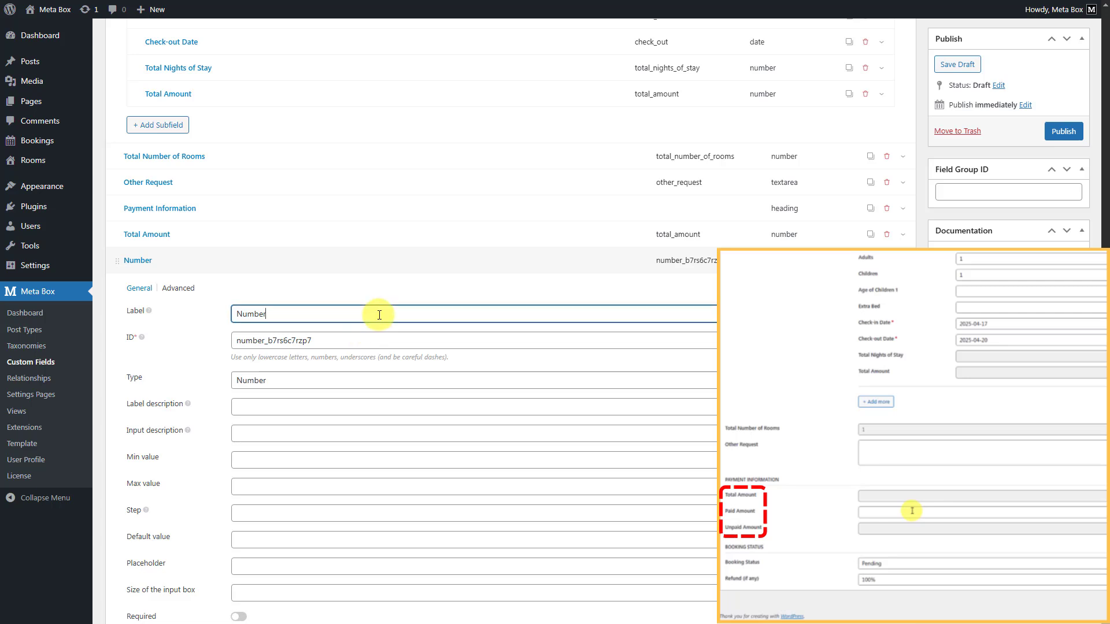
{"action": "key", "text": "ctrl+a"}
{"action": "type", "text": "Paid Amount"}
{"action": "left_click", "coordinate": [377, 258]}
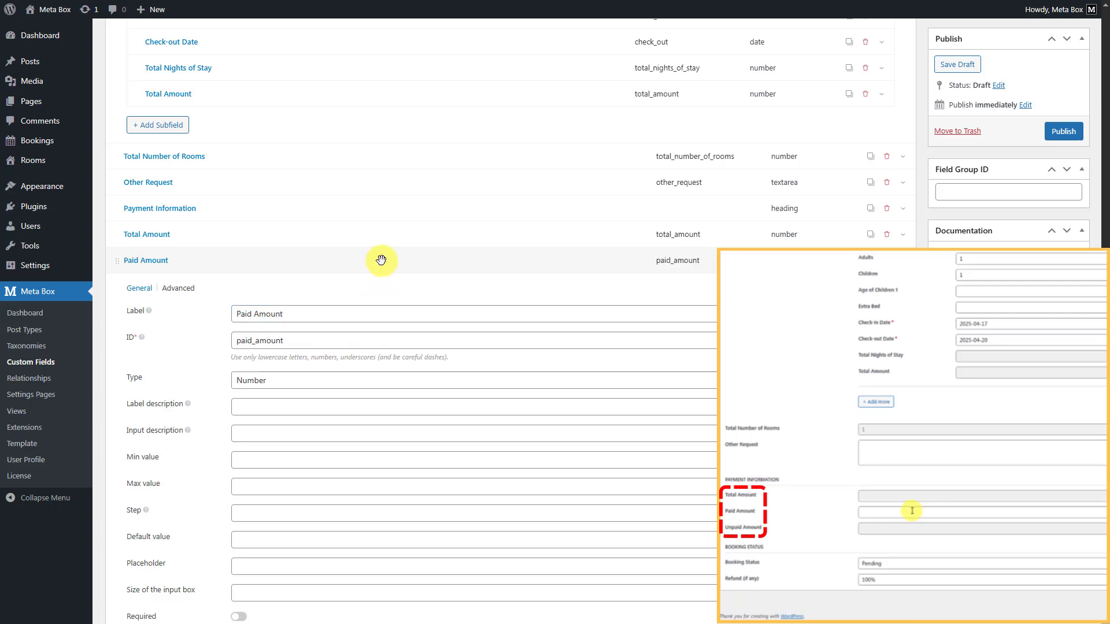
Add a read-only Number field labelled Unpaid Amount below Paid Amount and collapse its settings.
{"action": "left_click", "coordinate": [170, 523]}
{"action": "type", "text": "num"}
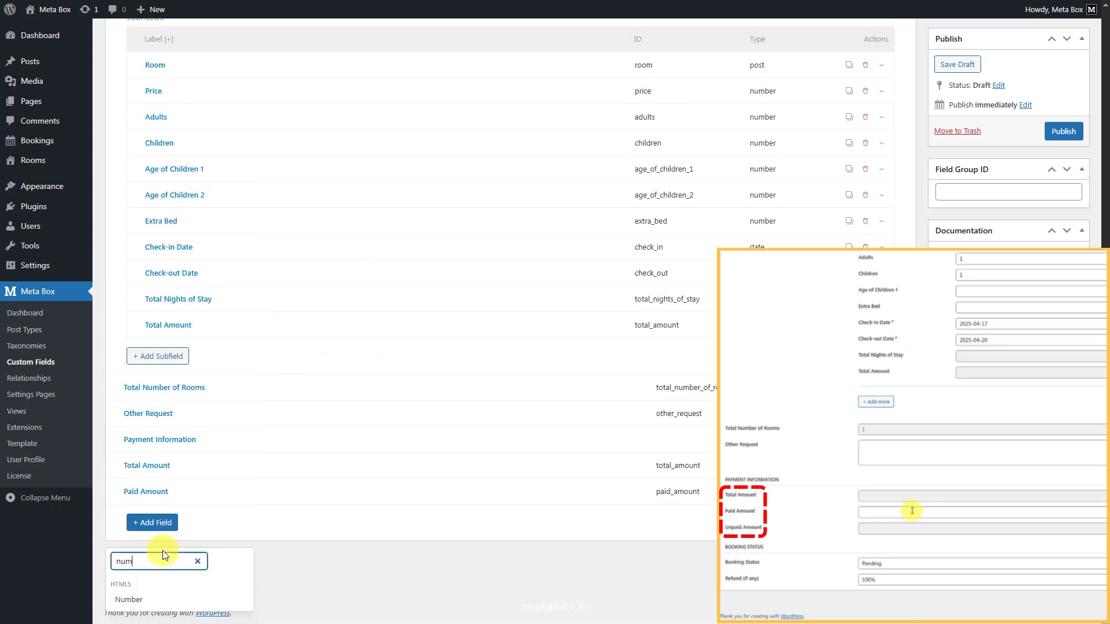
{"action": "left_click", "coordinate": [149, 599]}
{"action": "left_click", "coordinate": [247, 518]}
{"action": "scroll", "coordinate": [247, 445], "scroll_direction": "down", "scroll_amount": 5}
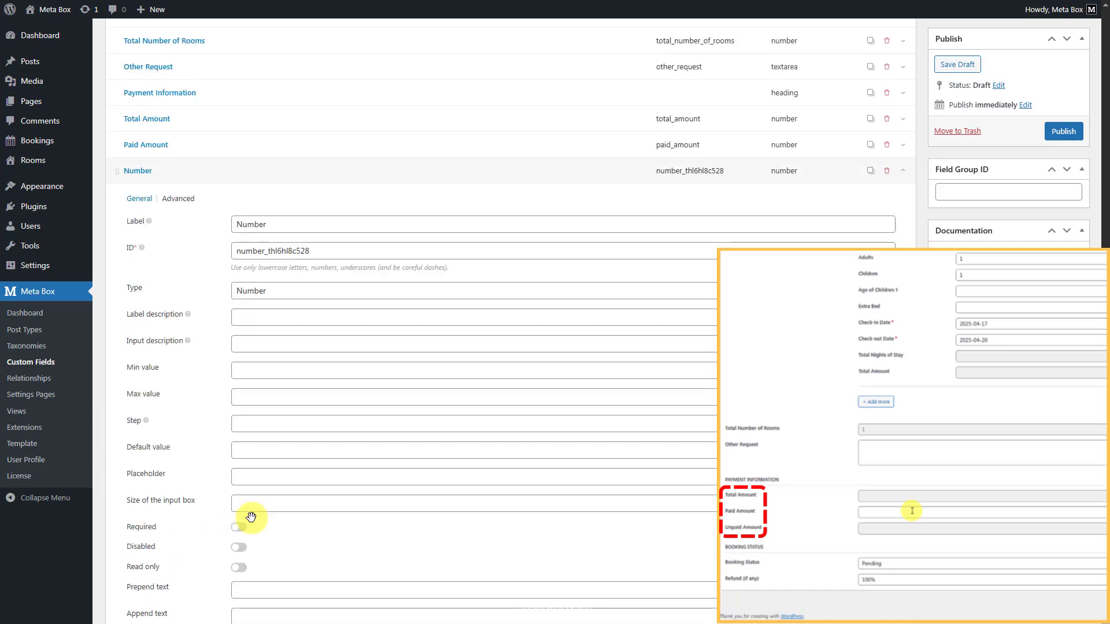
{"action": "left_click", "coordinate": [355, 225]}
{"action": "key", "text": "ctrl+a"}
{"action": "type", "text": "Unpaid Amount"}
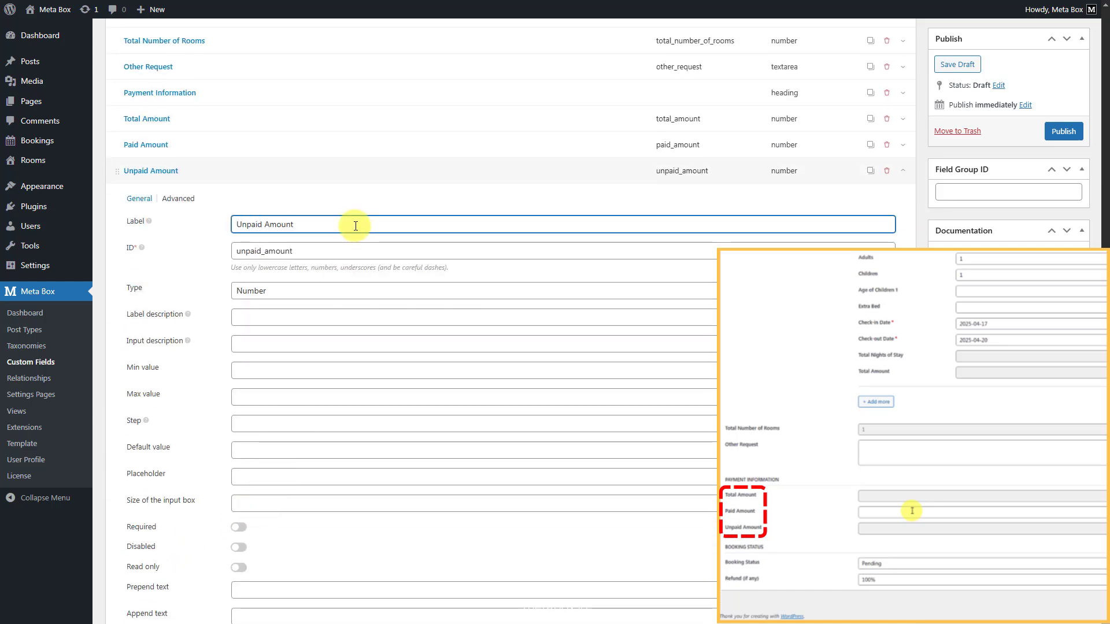
{"action": "left_click", "coordinate": [238, 568]}
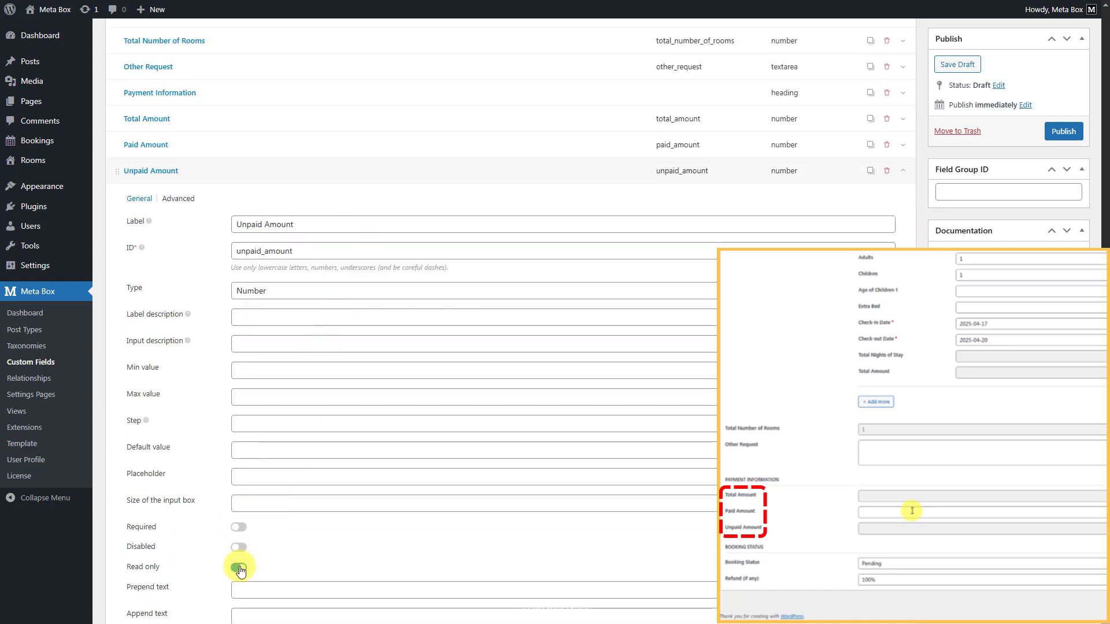
{"action": "left_click", "coordinate": [345, 174]}
Add a Heading field labelled Booking Status below Unpaid Amount and collapse its settings.
{"action": "left_click", "coordinate": [172, 511]}
{"action": "type", "text": "hea"}
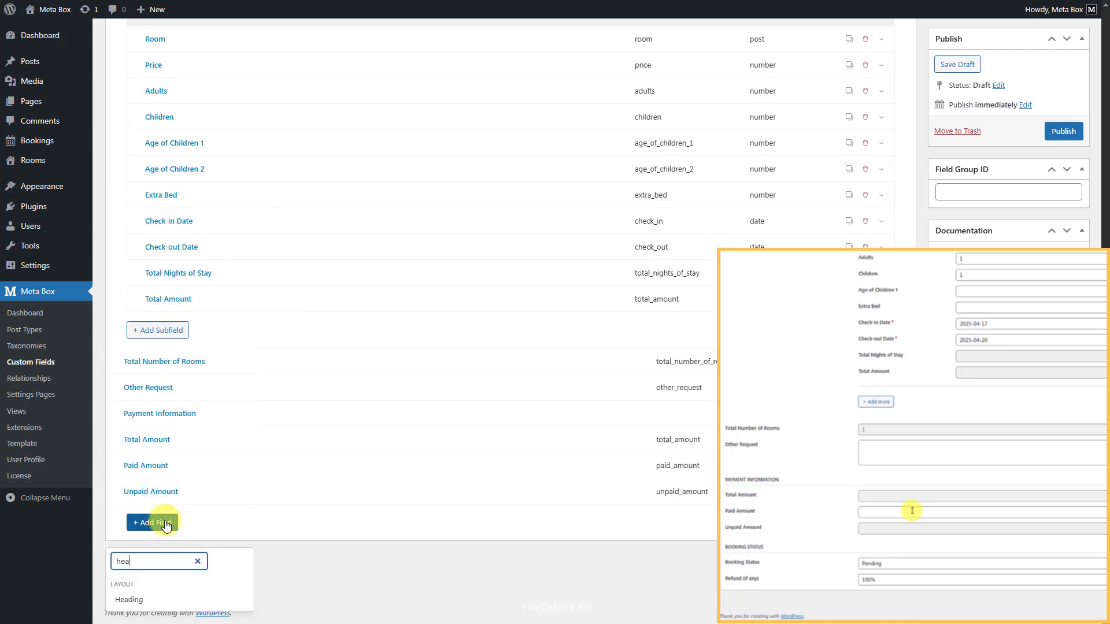
{"action": "left_click", "coordinate": [152, 597]}
{"action": "left_click", "coordinate": [260, 521]}
{"action": "scroll", "coordinate": [260, 520], "scroll_direction": "down", "scroll_amount": 4}
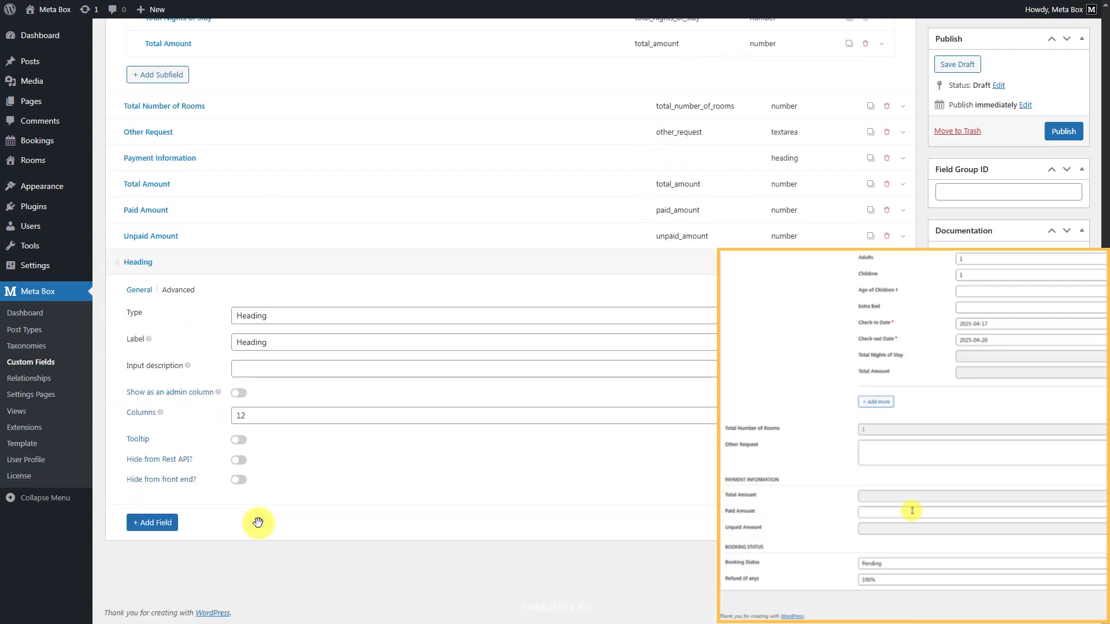
{"action": "double_click", "coordinate": [351, 342]}
{"action": "type", "text": "Booking Status"}
{"action": "left_click", "coordinate": [334, 266]}
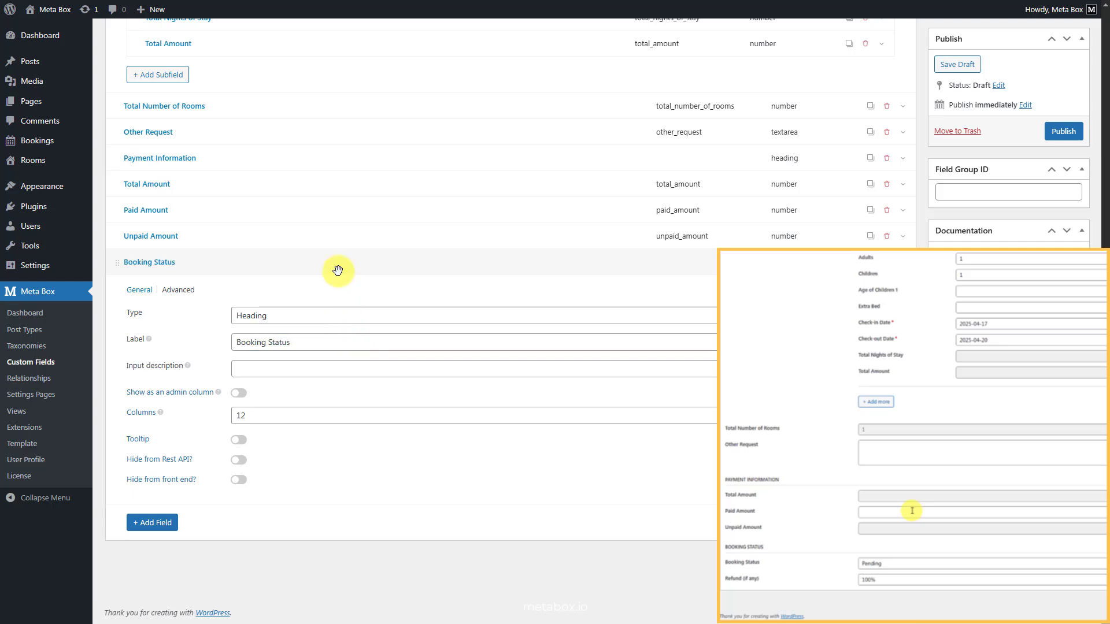
Add a Select field labelled Booking Status under the Booking Status heading.
{"action": "left_click", "coordinate": [152, 523]}
{"action": "type", "text": "sel"}
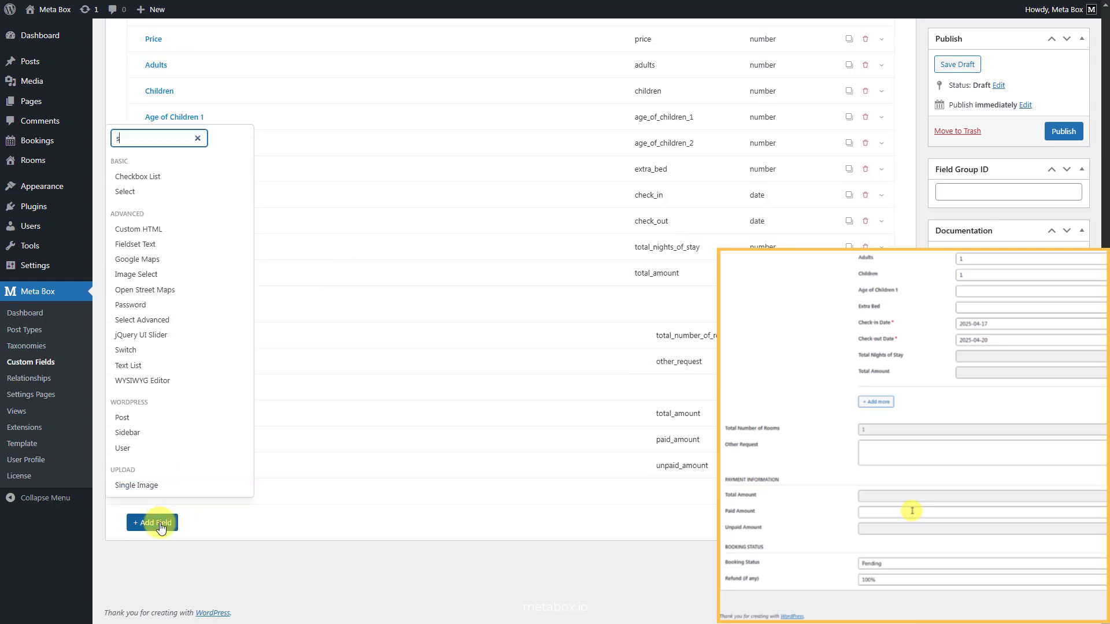
{"action": "left_click", "coordinate": [168, 389]}
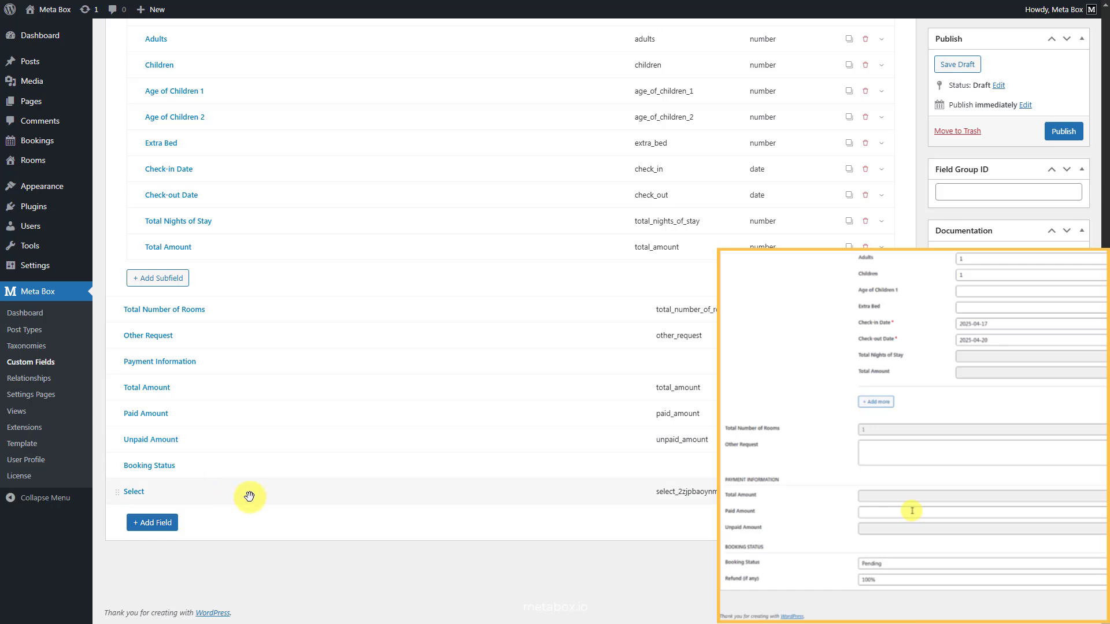
{"action": "left_click", "coordinate": [248, 490]}
{"action": "scroll", "coordinate": [258, 470], "scroll_direction": "down", "scroll_amount": 4}
{"action": "double_click", "coordinate": [371, 313]}
{"action": "type", "text": "Booking Status"}
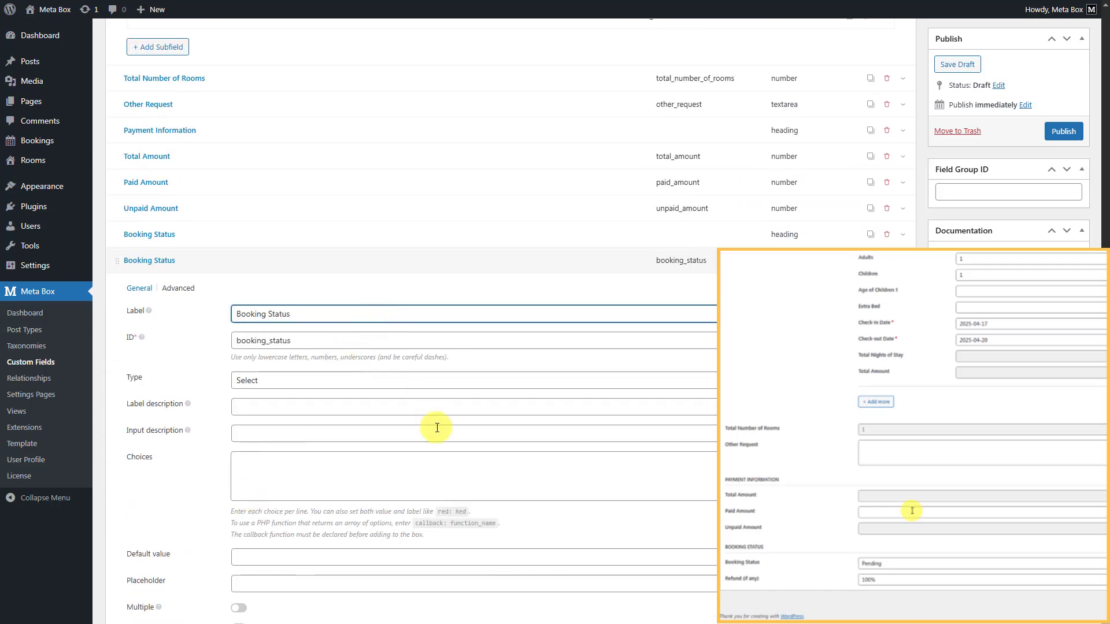
Give the Booking Status select the choices Pending, Confirmed, Paid, Unpaid, Checked In, Checked Out and Cancelled, with Pending as default.
{"action": "left_click", "coordinate": [434, 470]}
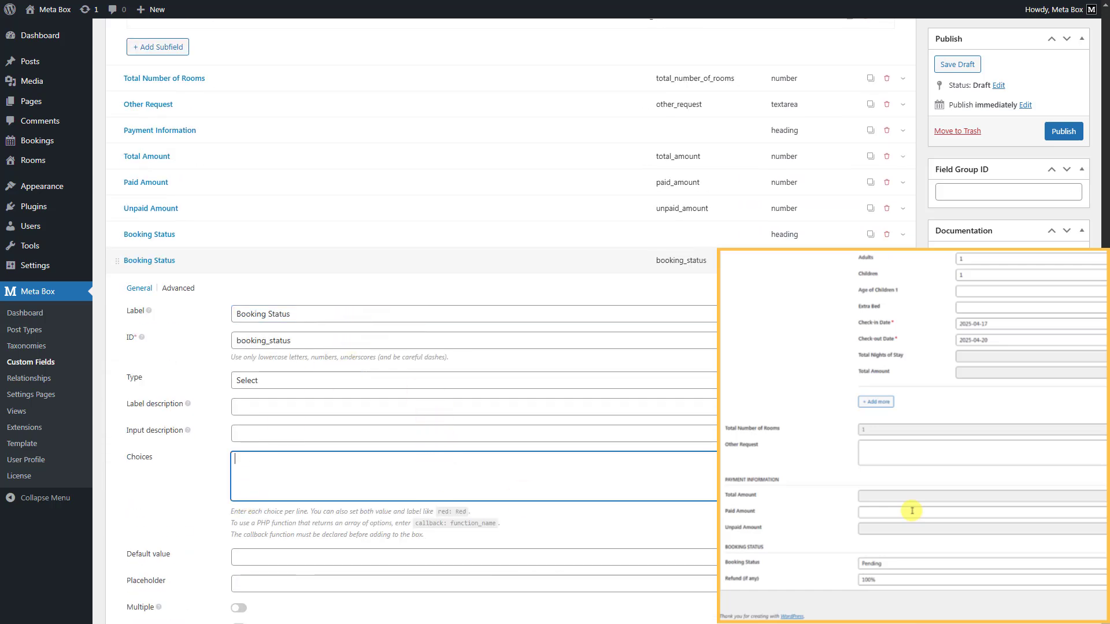
{"action": "type", "text": "Pending Confirmed Paid Unpaid Checked In Checked Out Cancelled"}
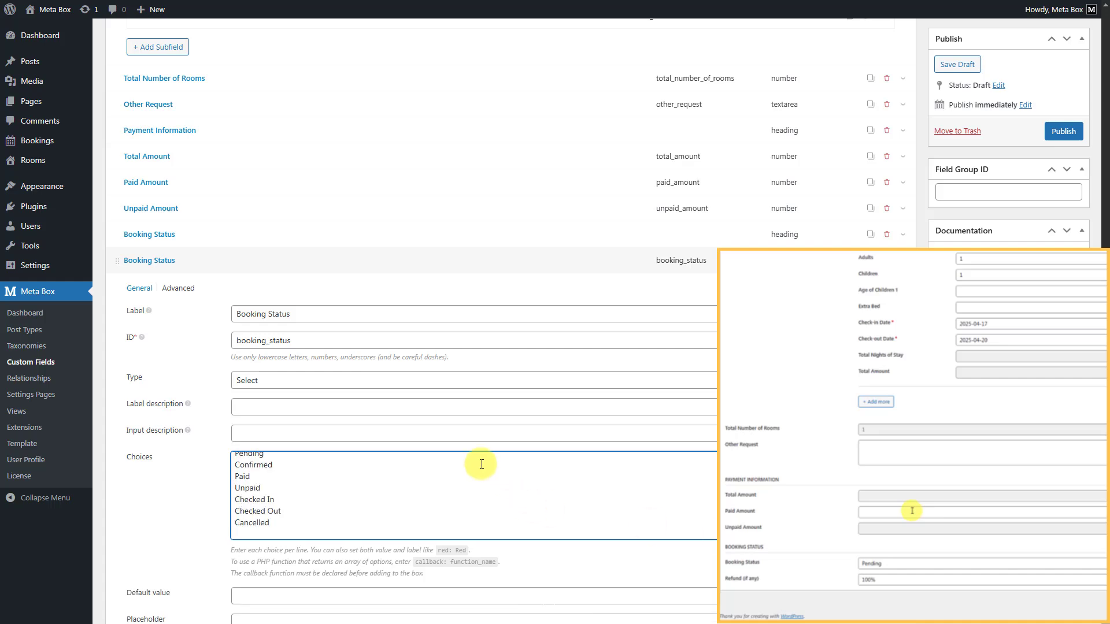
{"action": "left_click", "coordinate": [404, 595]}
{"action": "type", "text": "Pending"}
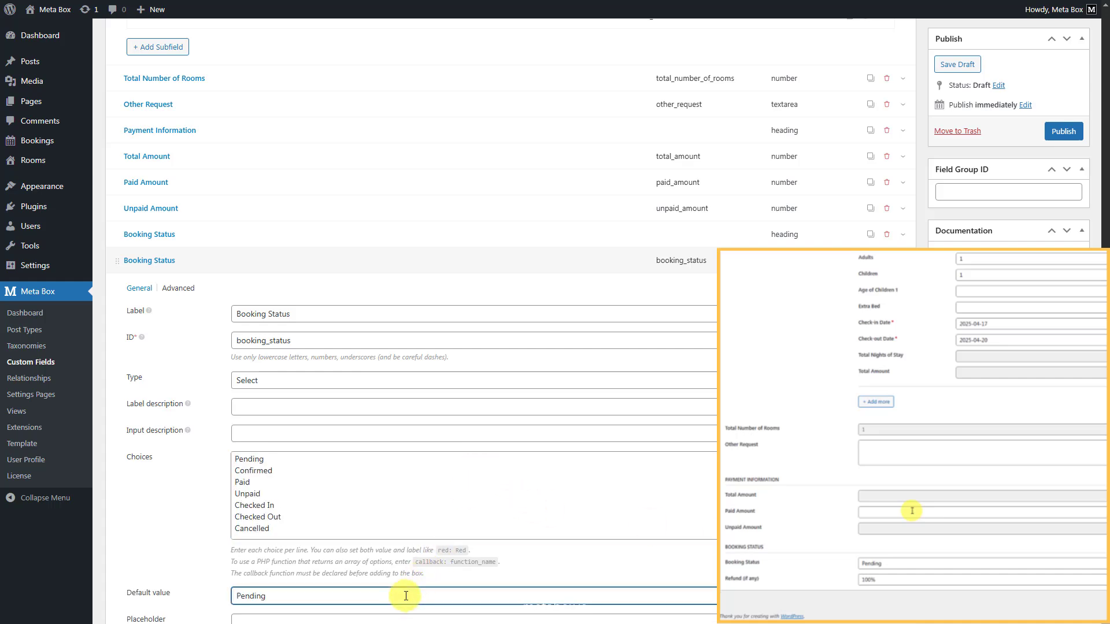
Show the Booking Status select field as an admin column and collapse its settings.
{"action": "scroll", "coordinate": [406, 596], "scroll_direction": "down", "scroll_amount": 4}
{"action": "scroll", "coordinate": [406, 596], "scroll_direction": "down", "scroll_amount": 1}
{"action": "left_click", "coordinate": [240, 479]}
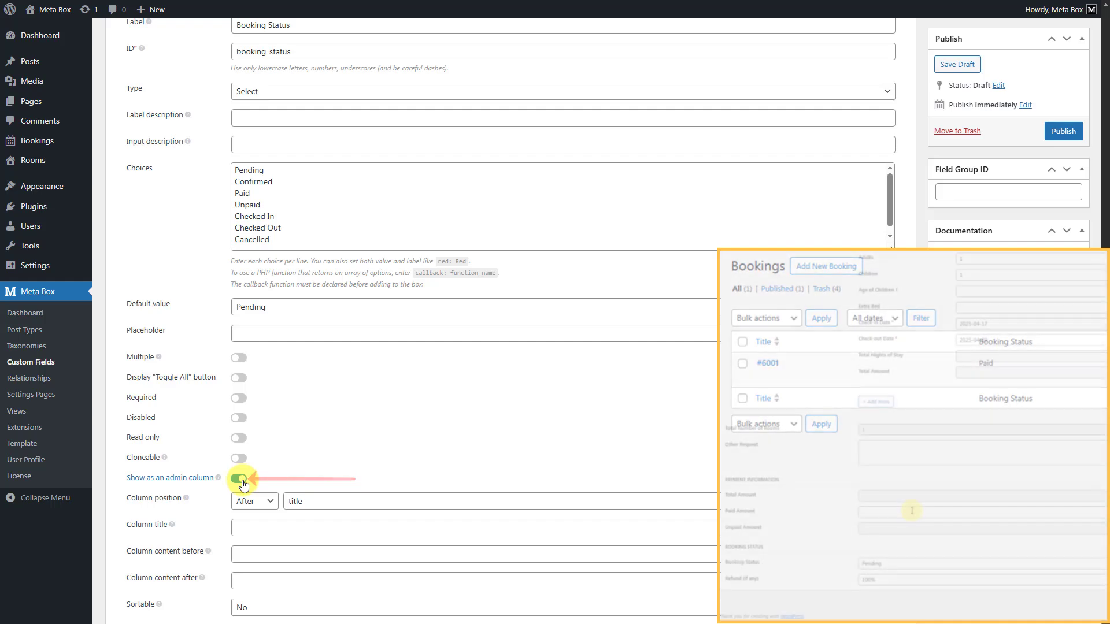
{"action": "scroll", "coordinate": [248, 482], "scroll_direction": "up", "scroll_amount": 5}
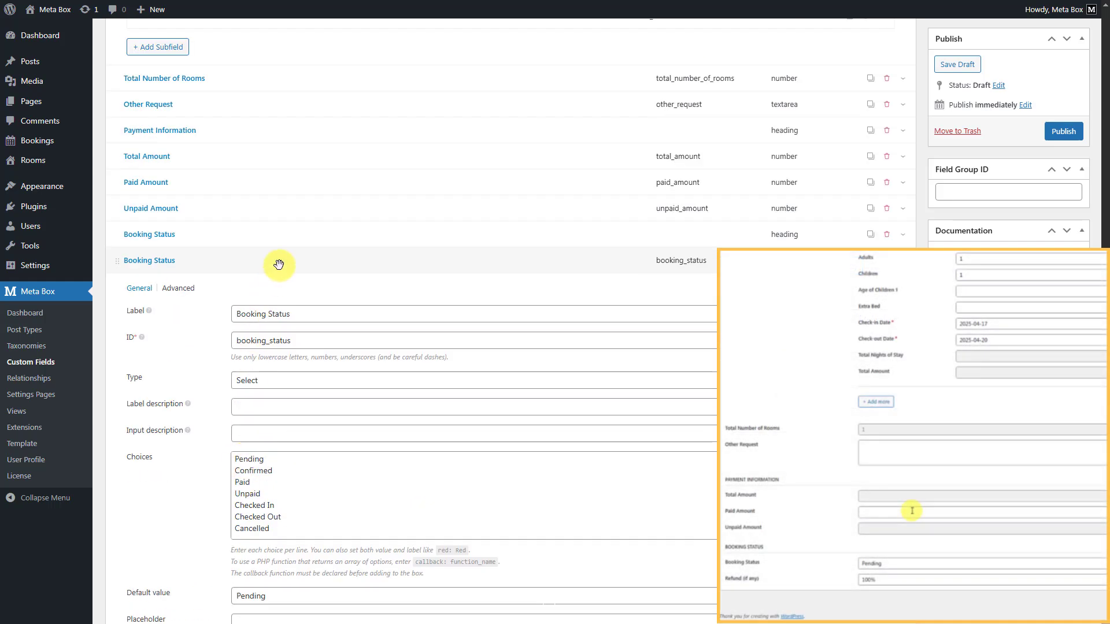
{"action": "left_click", "coordinate": [278, 265]}
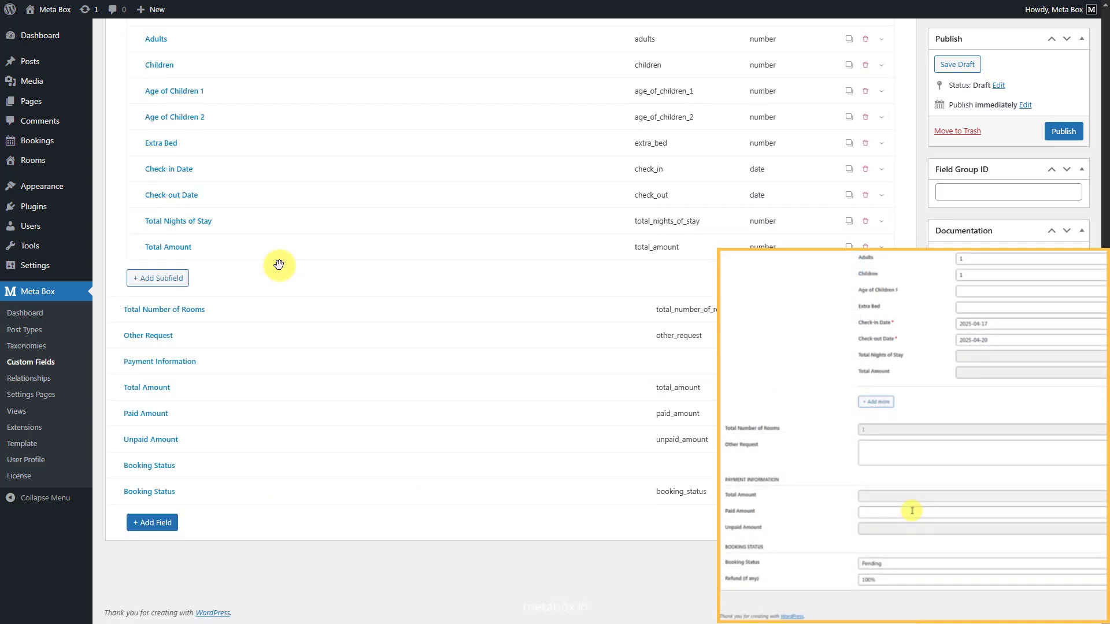
Add a Select field labelled Refund (if any) below the Booking Status select field.
{"action": "left_click", "coordinate": [153, 522]}
{"action": "type", "text": "se"}
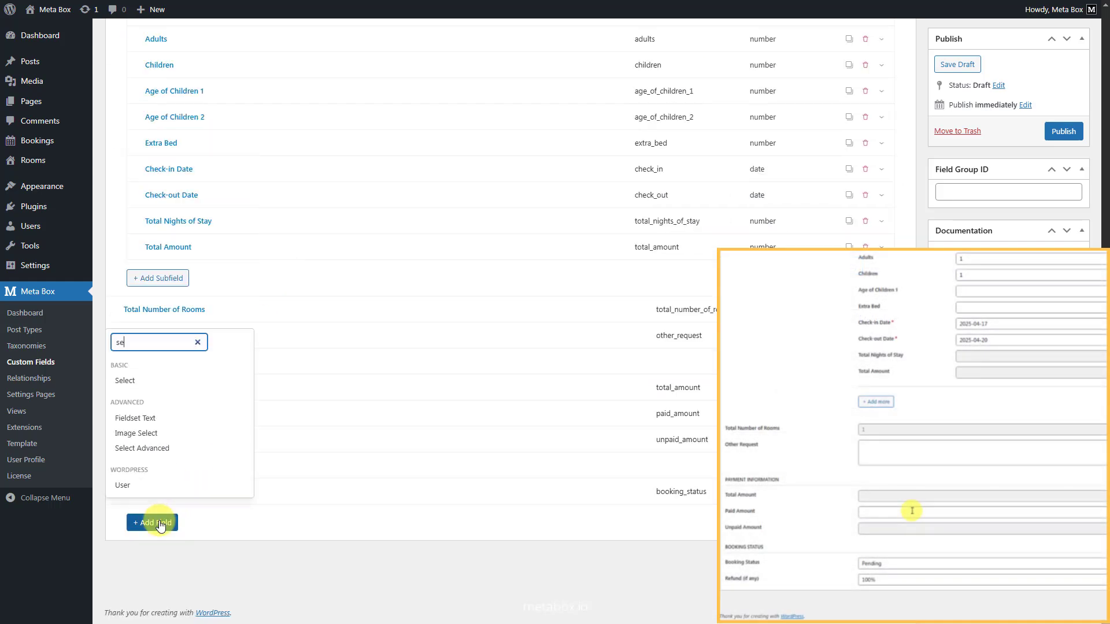
{"action": "left_click", "coordinate": [178, 380]}
{"action": "left_click", "coordinate": [272, 592]}
{"action": "scroll", "coordinate": [273, 549], "scroll_direction": "down", "scroll_amount": 5}
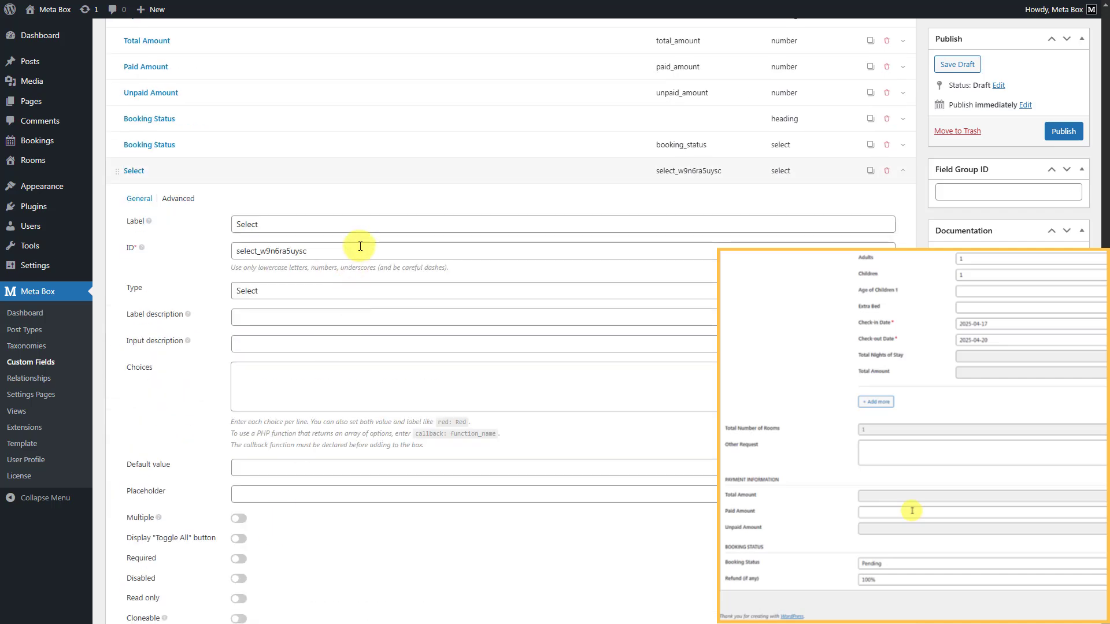
{"action": "left_click", "coordinate": [366, 225]}
{"action": "key", "text": "ctrl+a"}
{"action": "type", "text": "Refund (if any)"}
Enter 100%, 75%, 50% and 0% as choices of the Refund (if any) field and collapse its settings.
{"action": "left_click", "coordinate": [379, 376]}
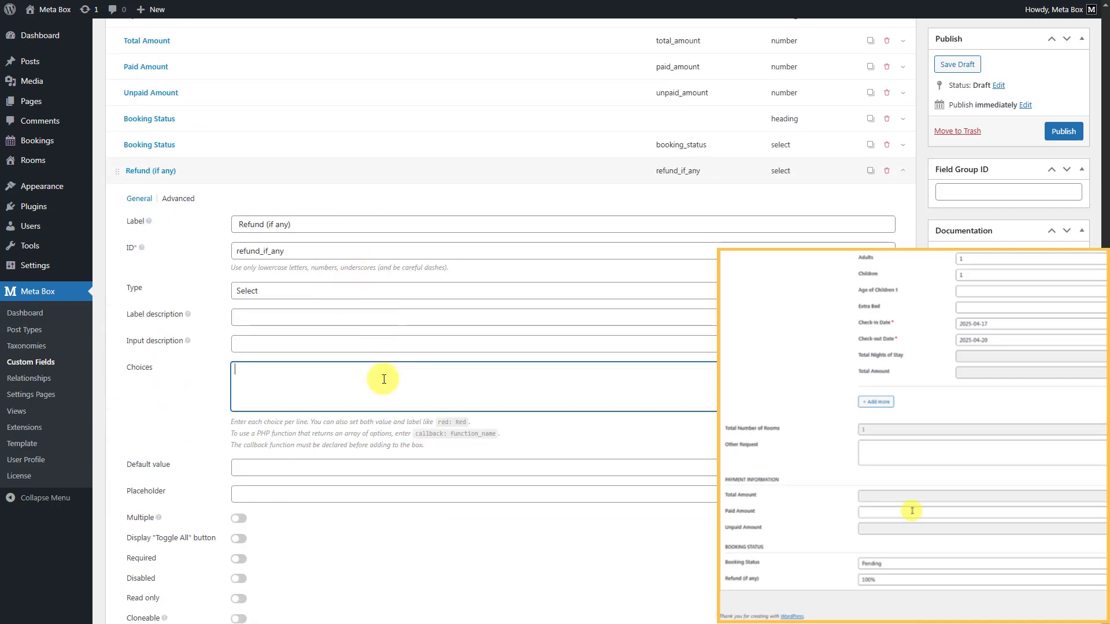
{"action": "type", "text": "100% 75% 50% 0%"}
{"action": "left_click", "coordinate": [350, 178]}
{"action": "left_click", "coordinate": [350, 178]}
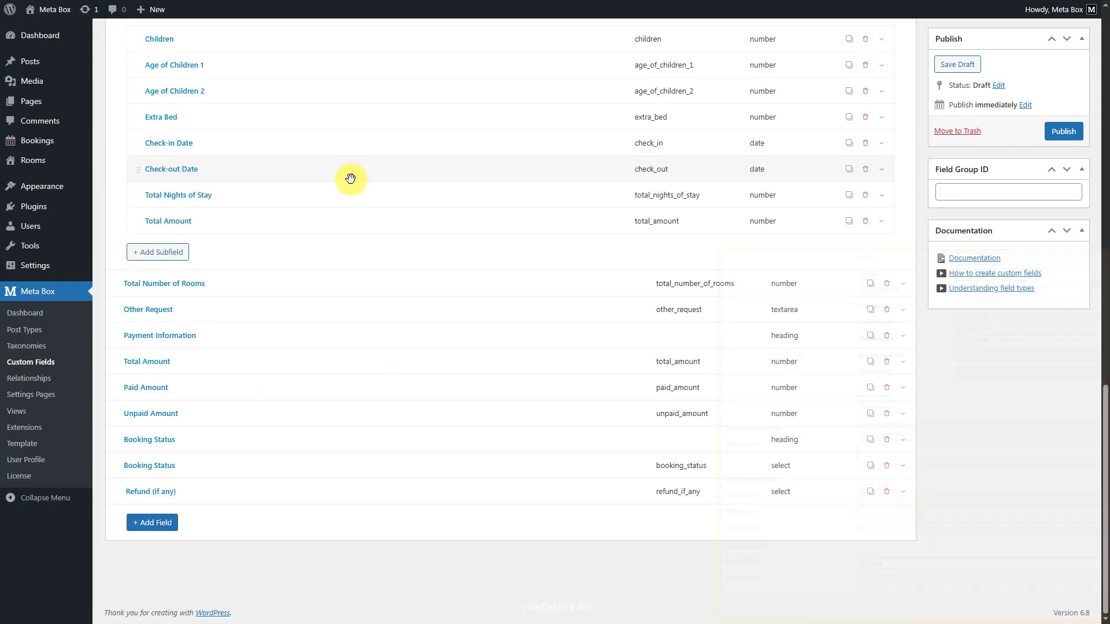
Collapse the settings of the Booking Information group field.
{"action": "scroll", "coordinate": [350, 178], "scroll_direction": "up", "scroll_amount": 15}
{"action": "scroll", "coordinate": [350, 178], "scroll_direction": "up", "scroll_amount": 2}
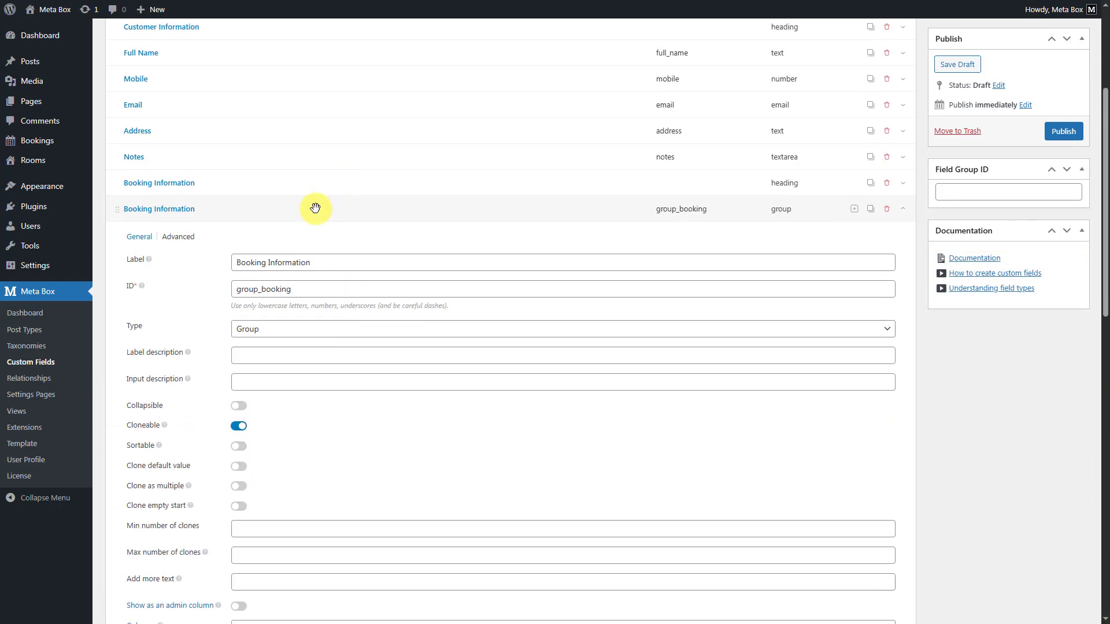
{"action": "left_click", "coordinate": [315, 208]}
{"action": "scroll", "coordinate": [315, 208], "scroll_direction": "up", "scroll_amount": 5}
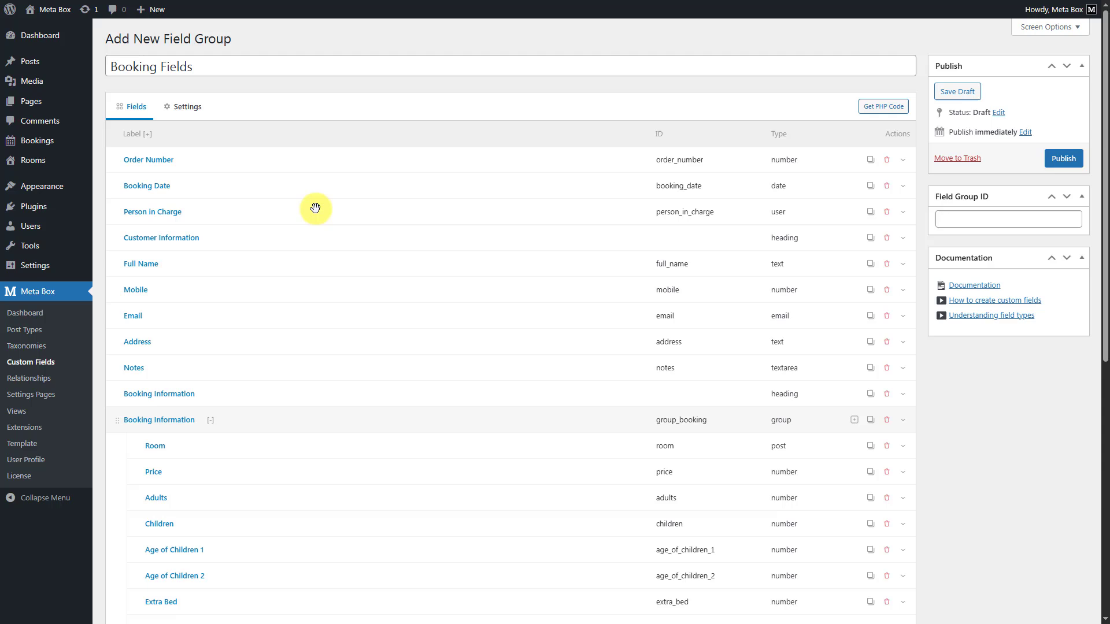
Change the field group's location from Post to the Booking post type and publish the field group.
{"action": "left_click", "coordinate": [195, 114]}
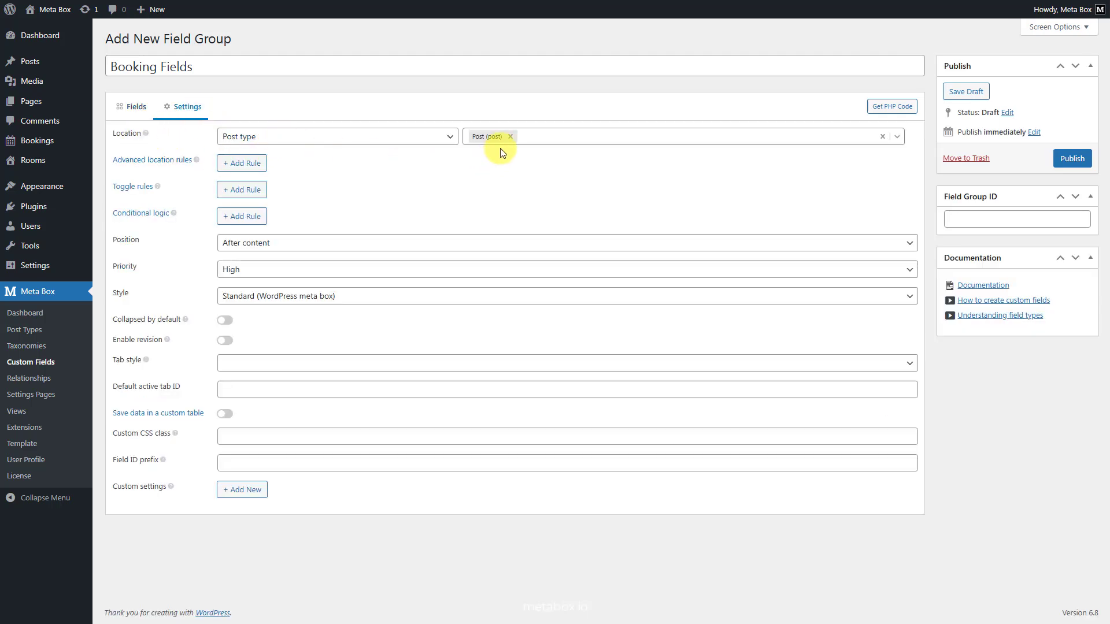
{"action": "left_click", "coordinate": [510, 136]}
{"action": "left_click", "coordinate": [537, 138]}
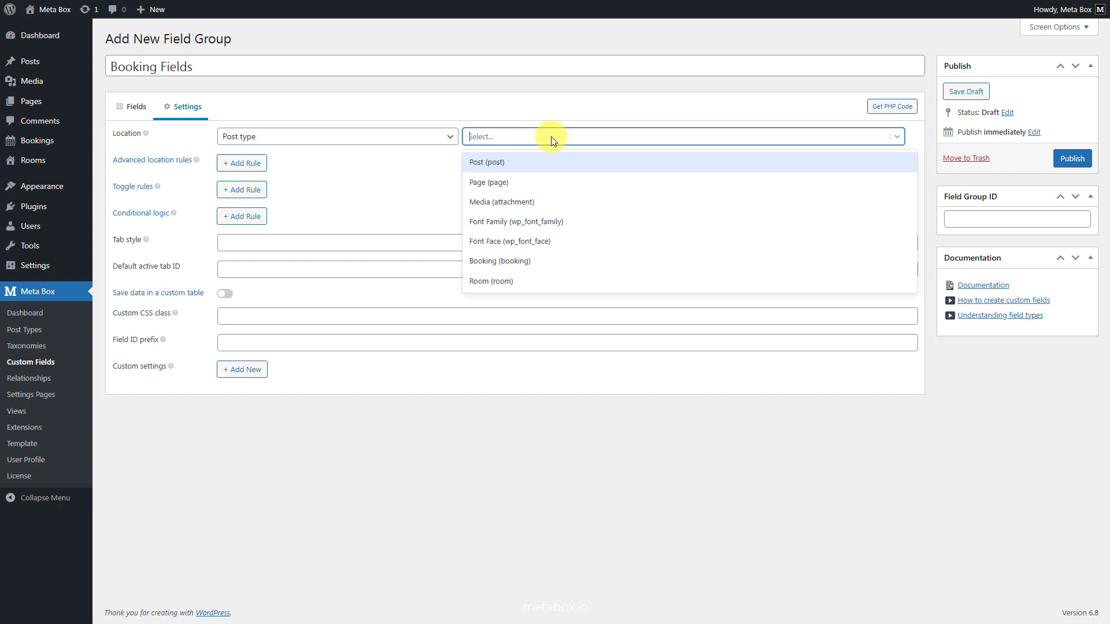
{"action": "left_click", "coordinate": [530, 261]}
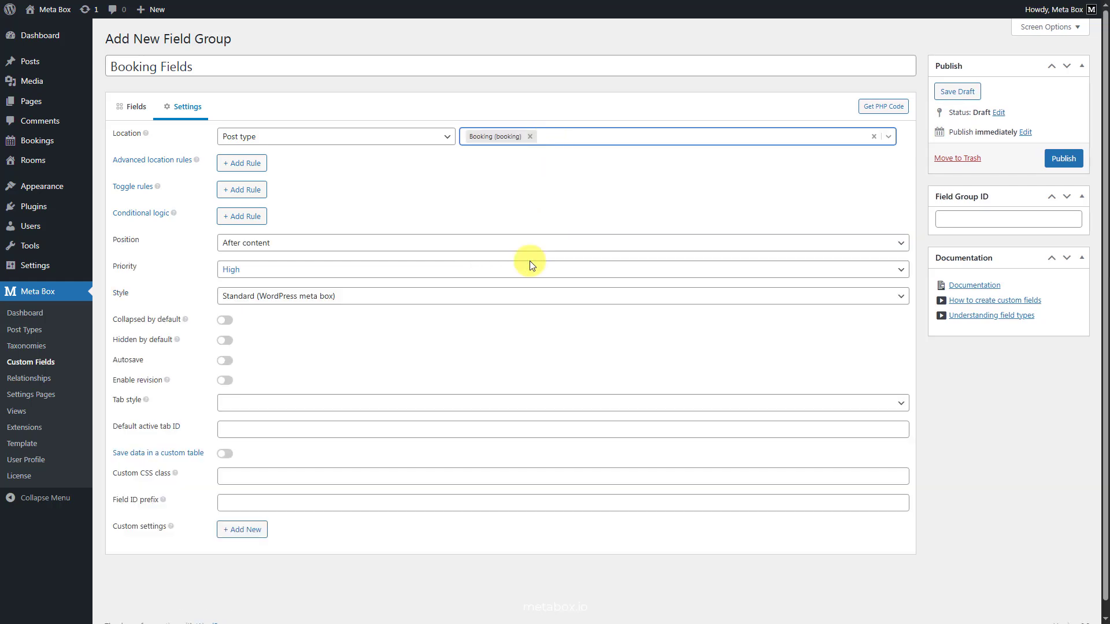
{"action": "left_click", "coordinate": [1070, 160]}
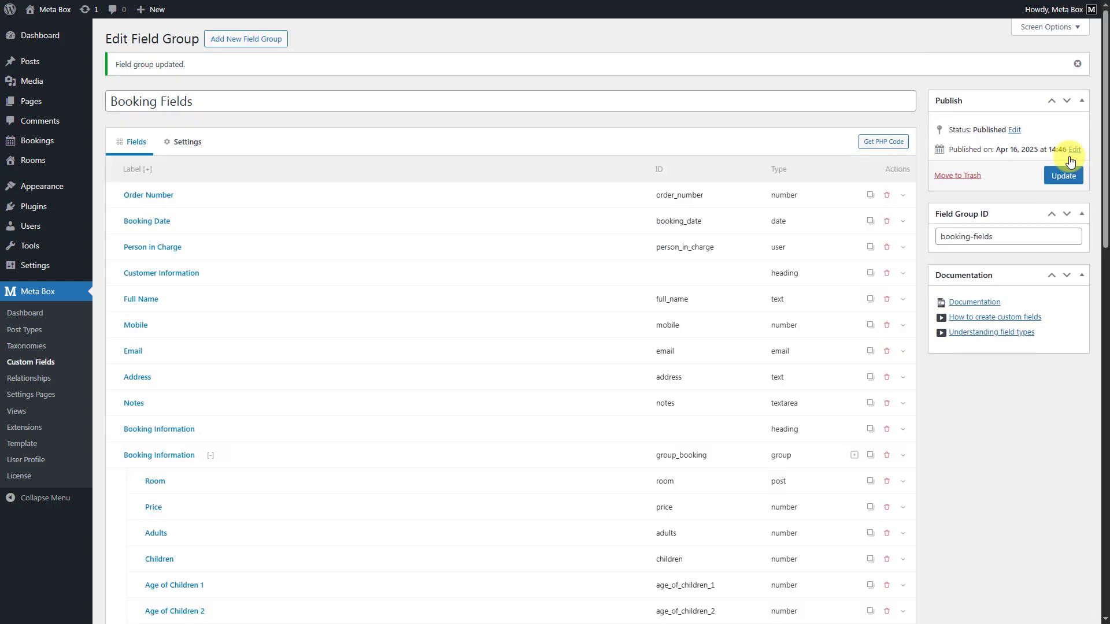
Start a new booking with booking date 2025-04-16 and Meta Box as the person in charge.
{"action": "mouse_move", "coordinate": [37, 141]}
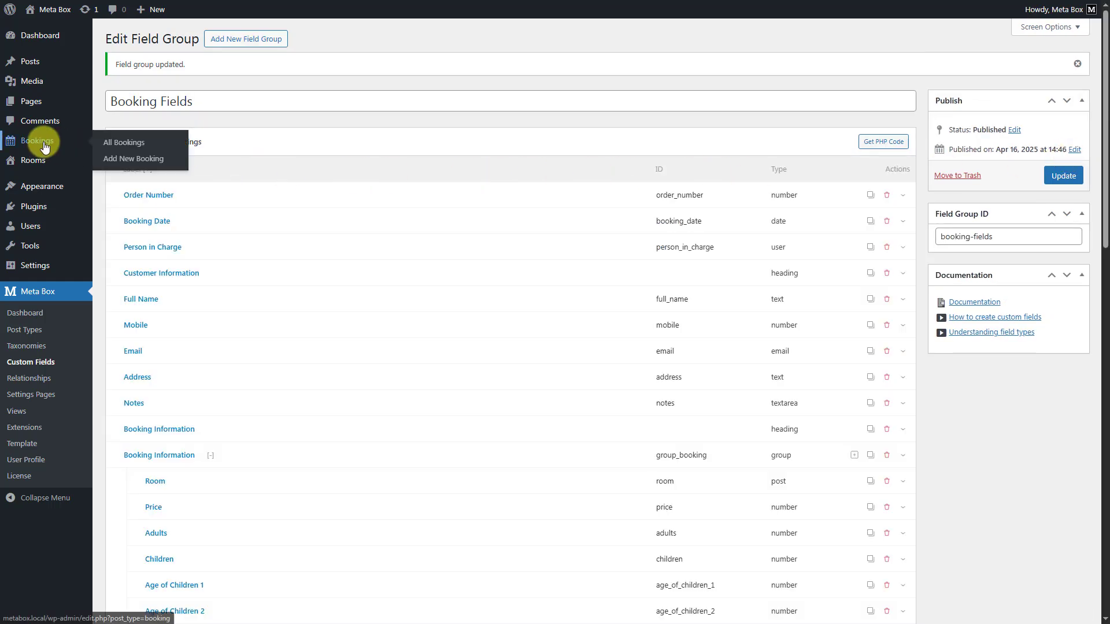
{"action": "left_click", "coordinate": [112, 162]}
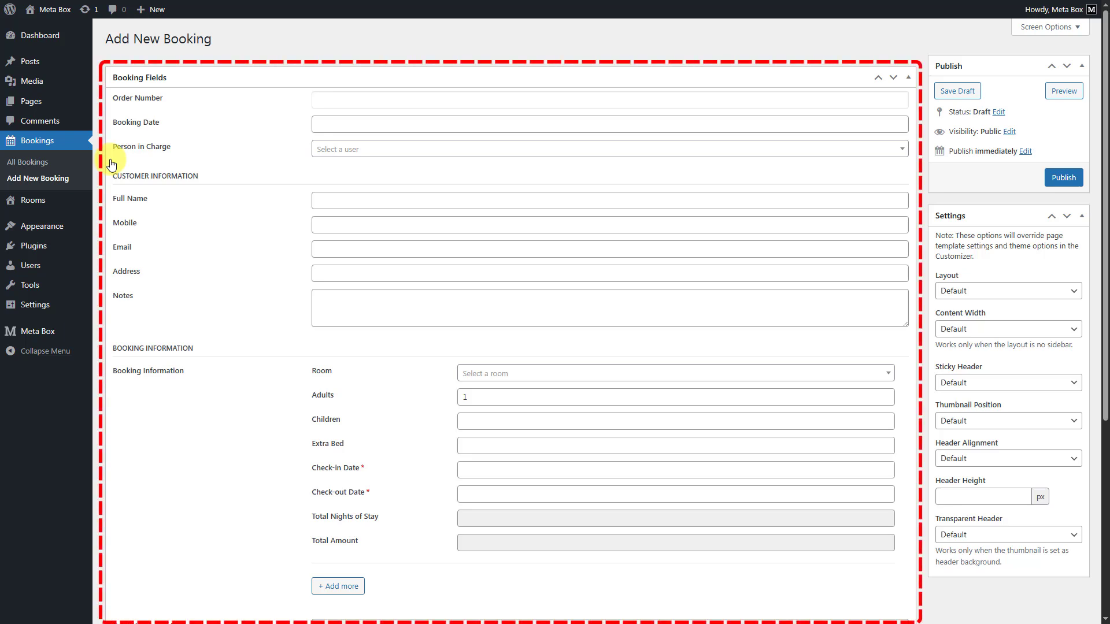
{"action": "left_click", "coordinate": [439, 123]}
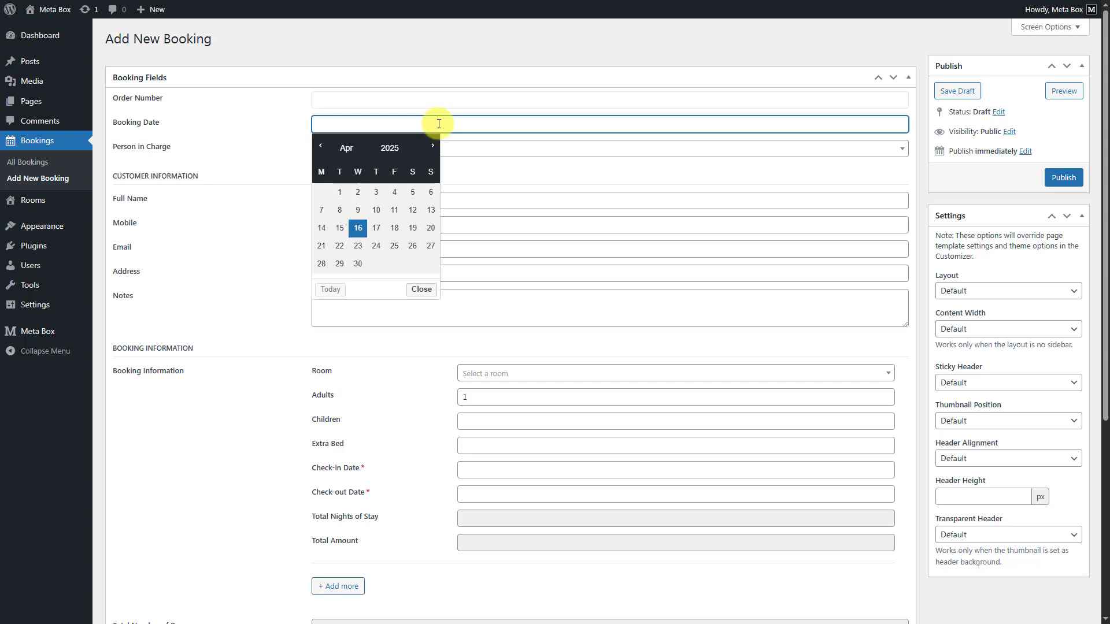
{"action": "left_click", "coordinate": [357, 227]}
{"action": "left_click", "coordinate": [428, 150]}
{"action": "left_click", "coordinate": [385, 183]}
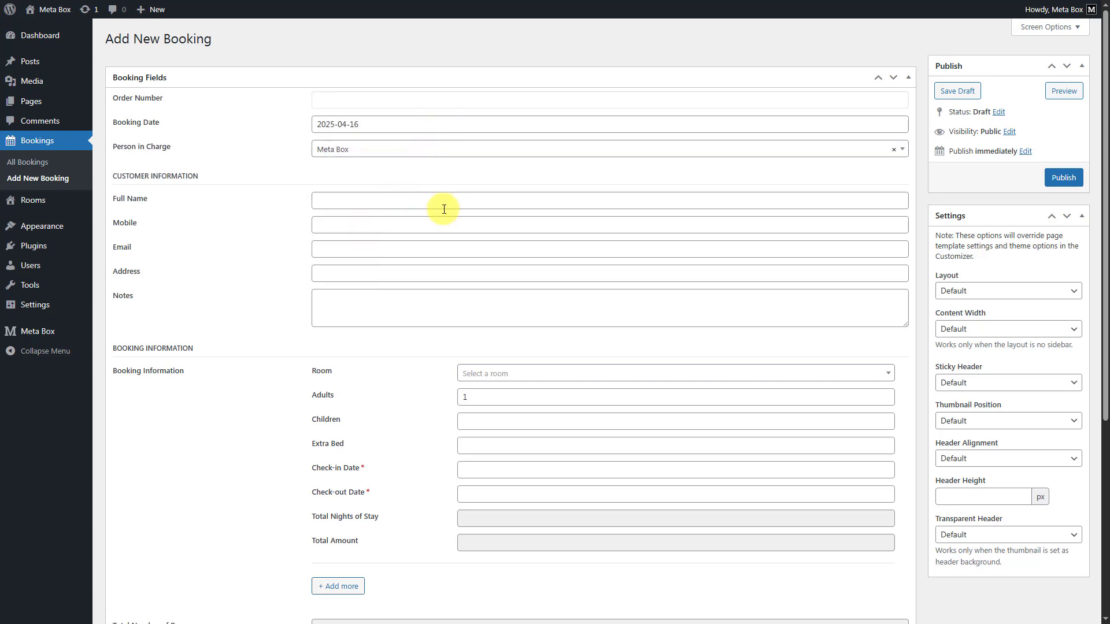
Try A Triple Room and Standard Queen Room as the booking's room to check the Price field.
{"action": "left_click", "coordinate": [437, 225]}
{"action": "scroll", "coordinate": [463, 228], "scroll_direction": "down", "scroll_amount": 2}
{"action": "left_click", "coordinate": [550, 256]}
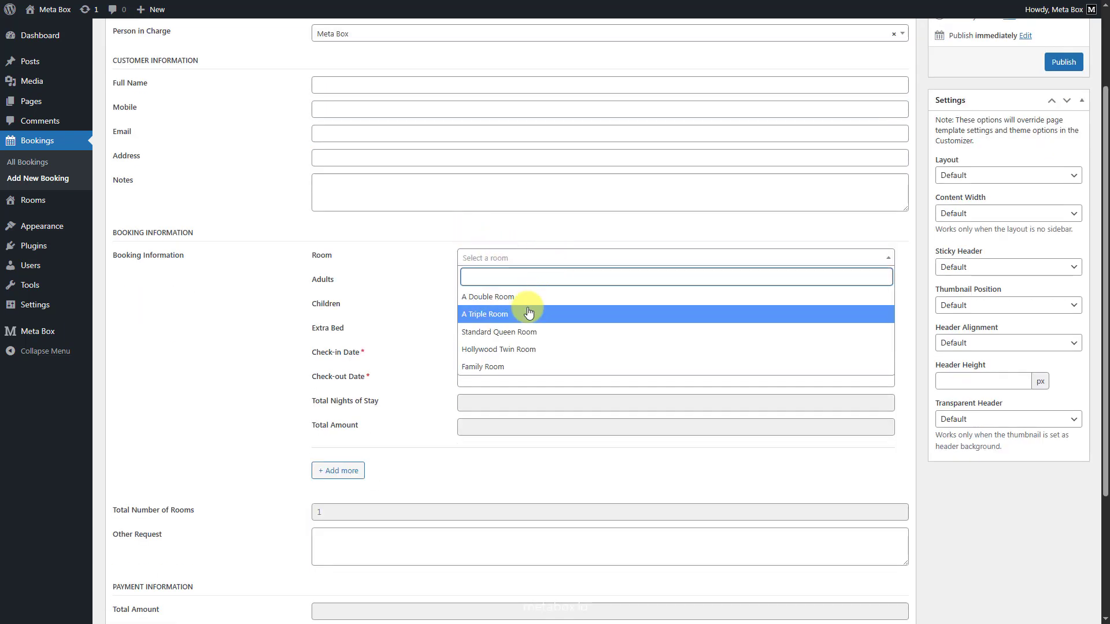
{"action": "left_click", "coordinate": [528, 313]}
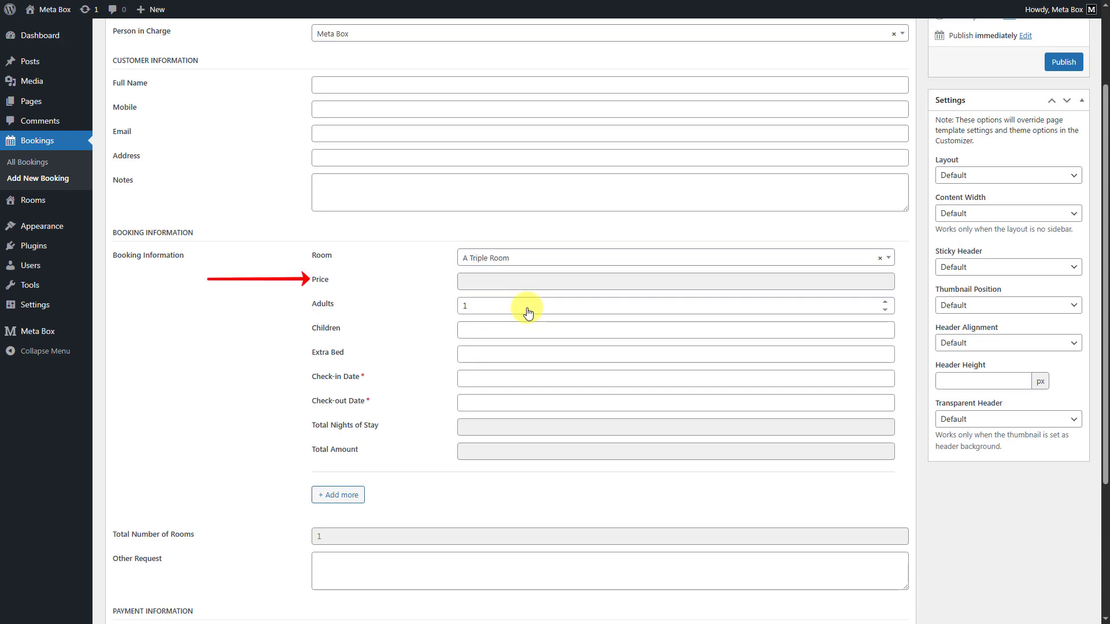
{"action": "left_click", "coordinate": [546, 258]}
{"action": "left_click", "coordinate": [523, 331]}
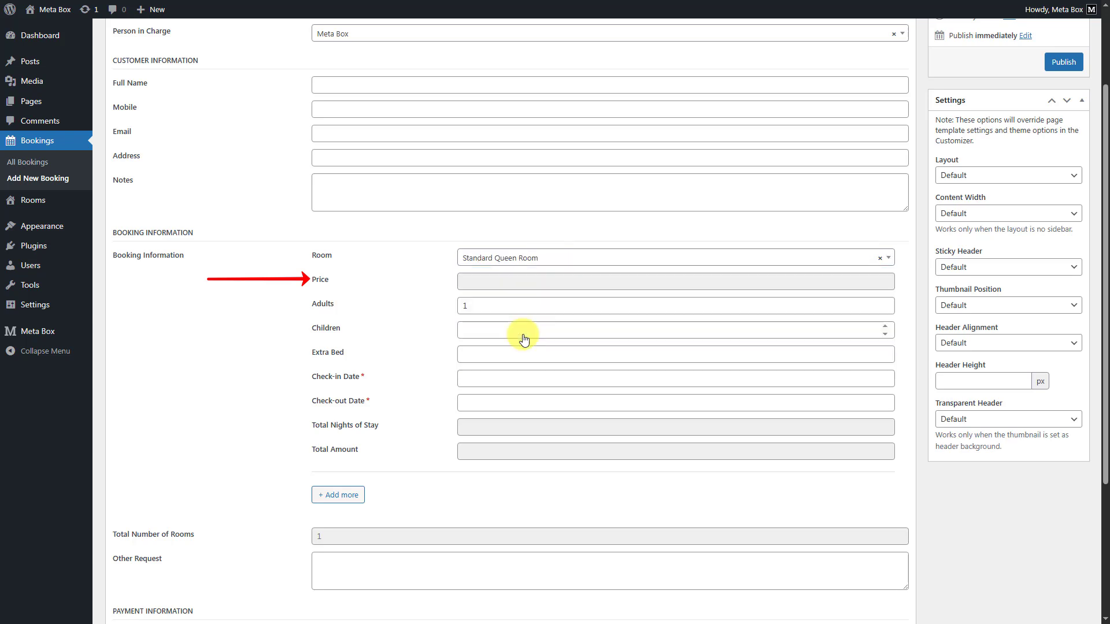
Select Family Room as the booking's room and set Children to 1.
{"action": "left_click", "coordinate": [556, 257]}
{"action": "left_click", "coordinate": [516, 365]}
{"action": "scroll", "coordinate": [517, 349], "scroll_direction": "down", "scroll_amount": 1}
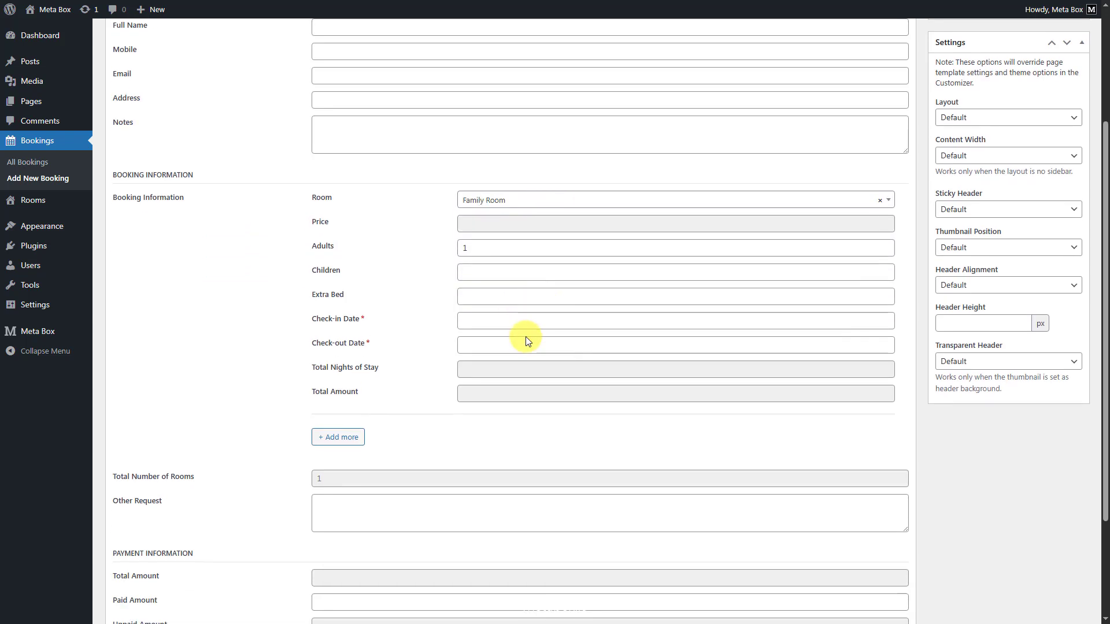
{"action": "left_click", "coordinate": [506, 272]}
{"action": "type", "text": "1"}
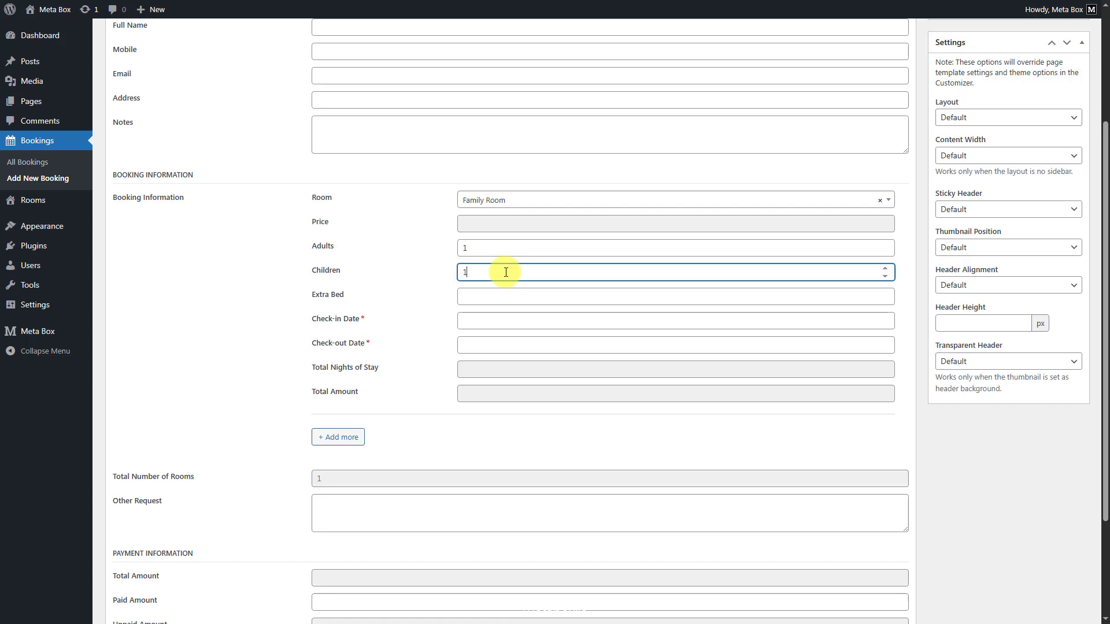
Set the check-in date to 2025-04-17 and the check-out date to 2025-04-20.
{"action": "left_click", "coordinate": [484, 344]}
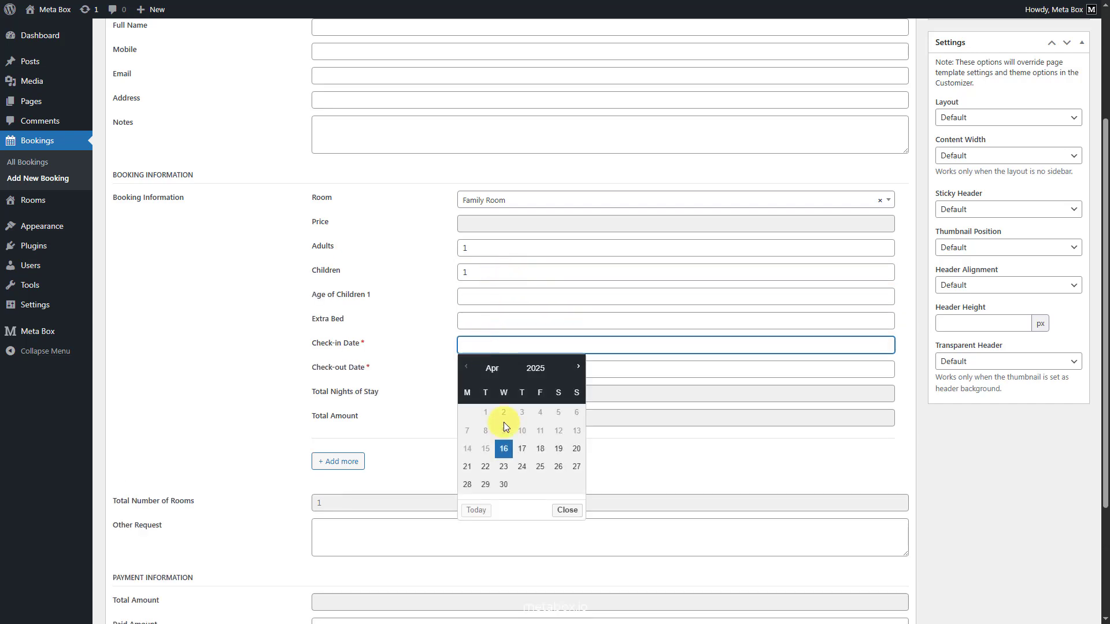
{"action": "left_click", "coordinate": [522, 448]}
{"action": "left_click", "coordinate": [539, 365]}
{"action": "left_click", "coordinate": [575, 473]}
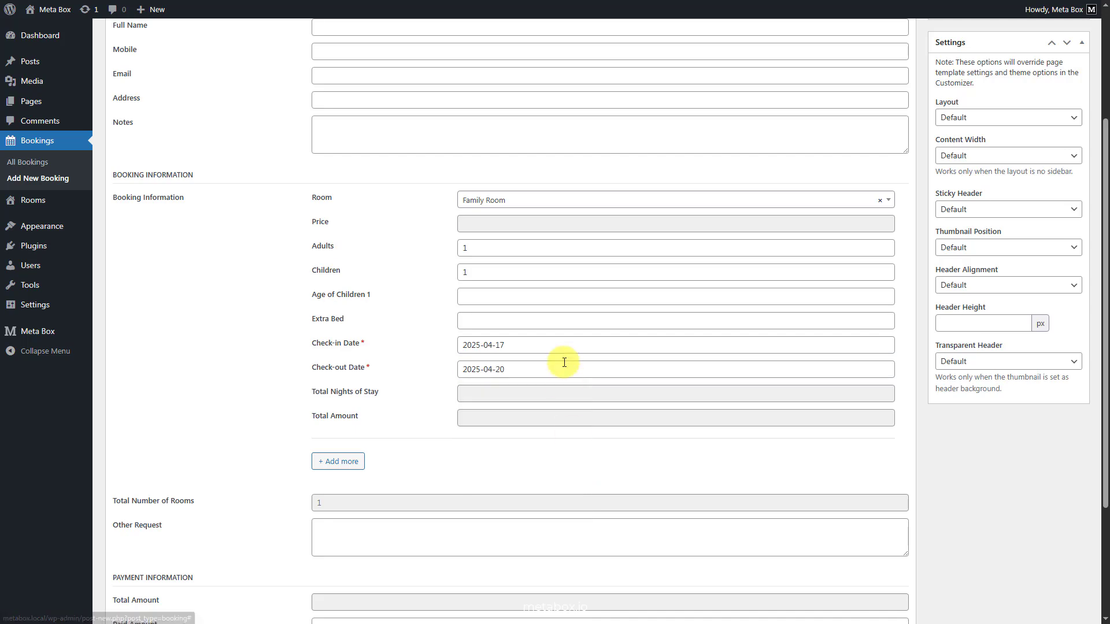
Review the filled-in booking form and publish the booking.
{"action": "scroll", "coordinate": [520, 370], "scroll_direction": "down", "scroll_amount": 3}
{"action": "scroll", "coordinate": [389, 453], "scroll_direction": "up", "scroll_amount": 3}
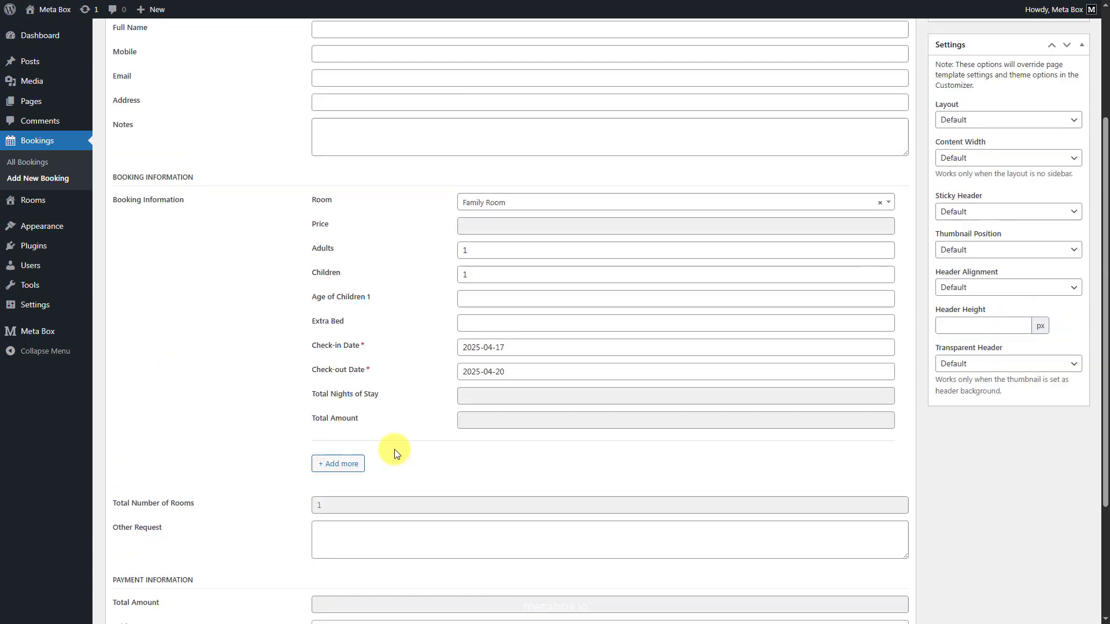
{"action": "scroll", "coordinate": [394, 449], "scroll_direction": "up", "scroll_amount": 3}
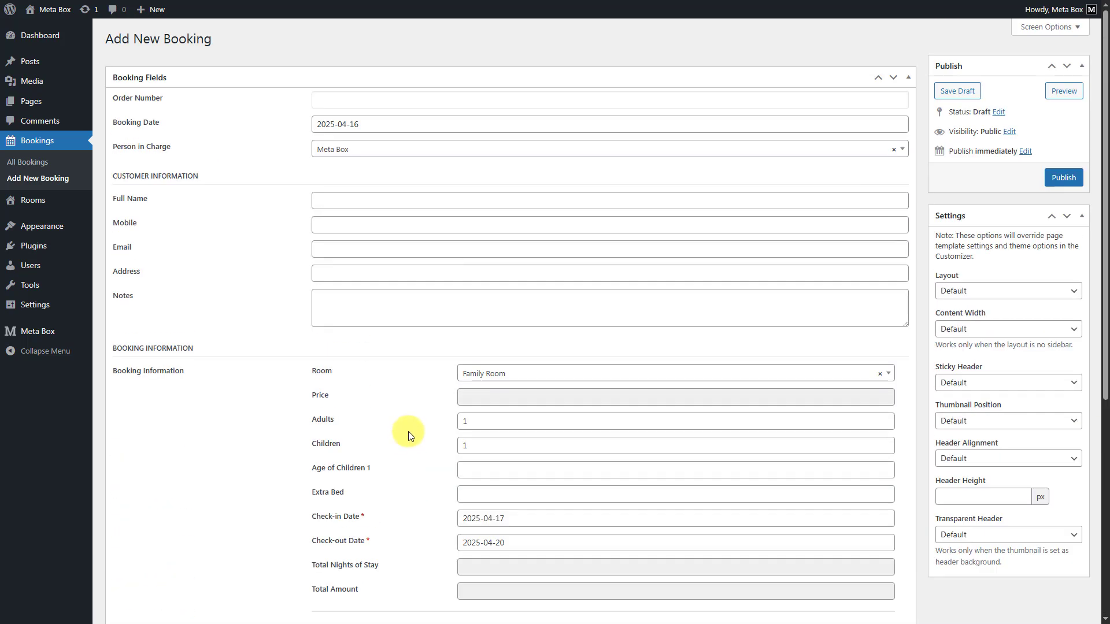
{"action": "left_click", "coordinate": [1047, 178]}
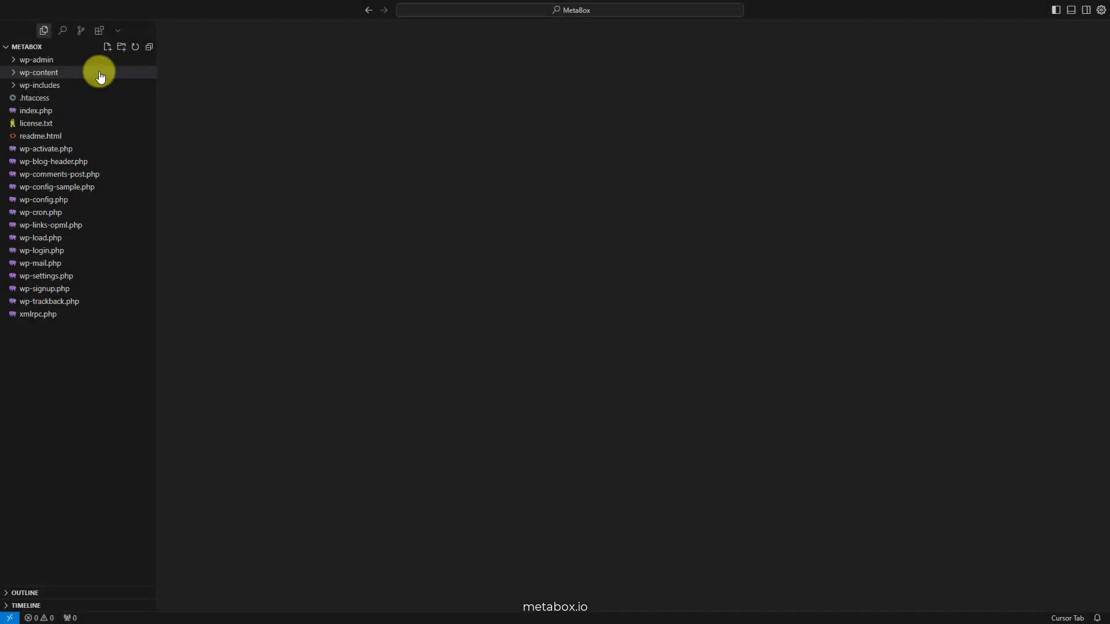
In the code editor, open functions.php of the estar theme inside wp-content.
{"action": "left_click", "coordinate": [94, 74]}
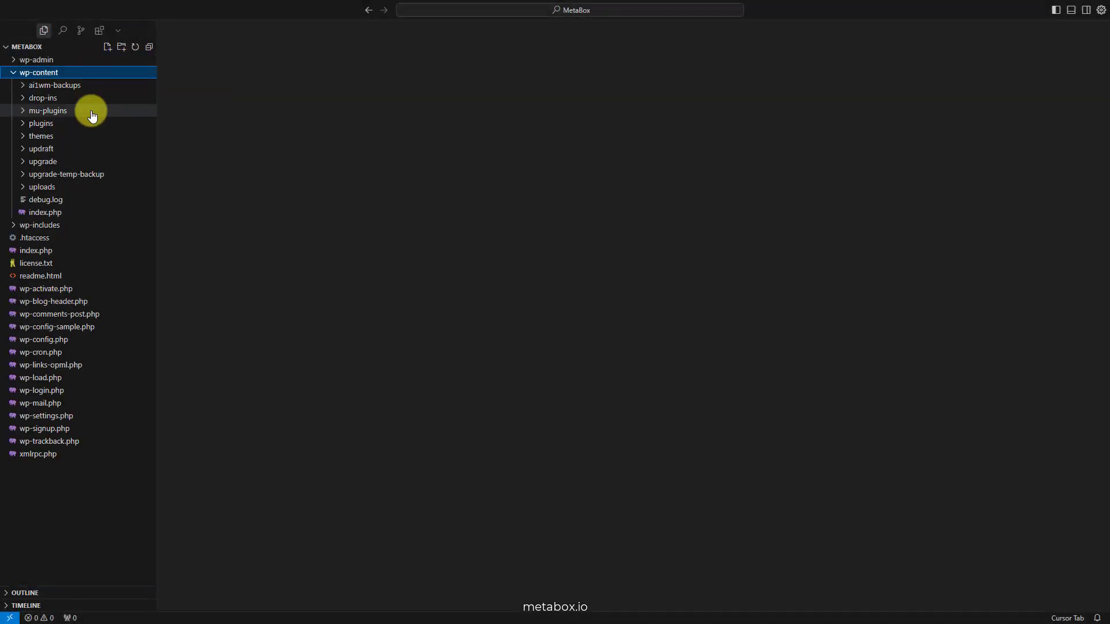
{"action": "left_click", "coordinate": [82, 135]}
{"action": "left_click", "coordinate": [106, 151]}
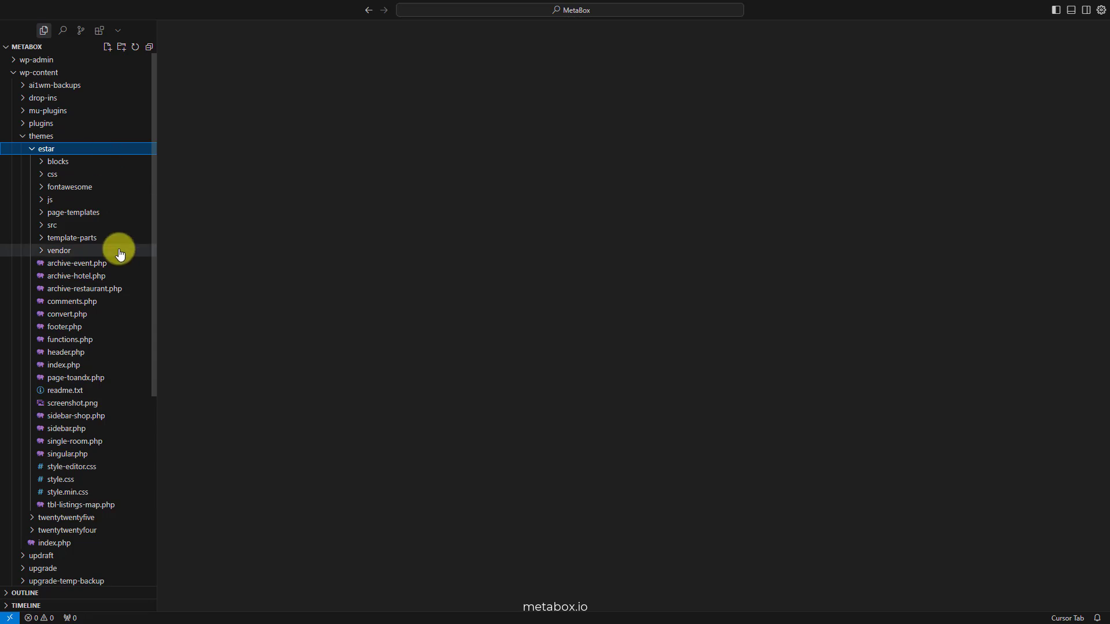
{"action": "left_click", "coordinate": [113, 340]}
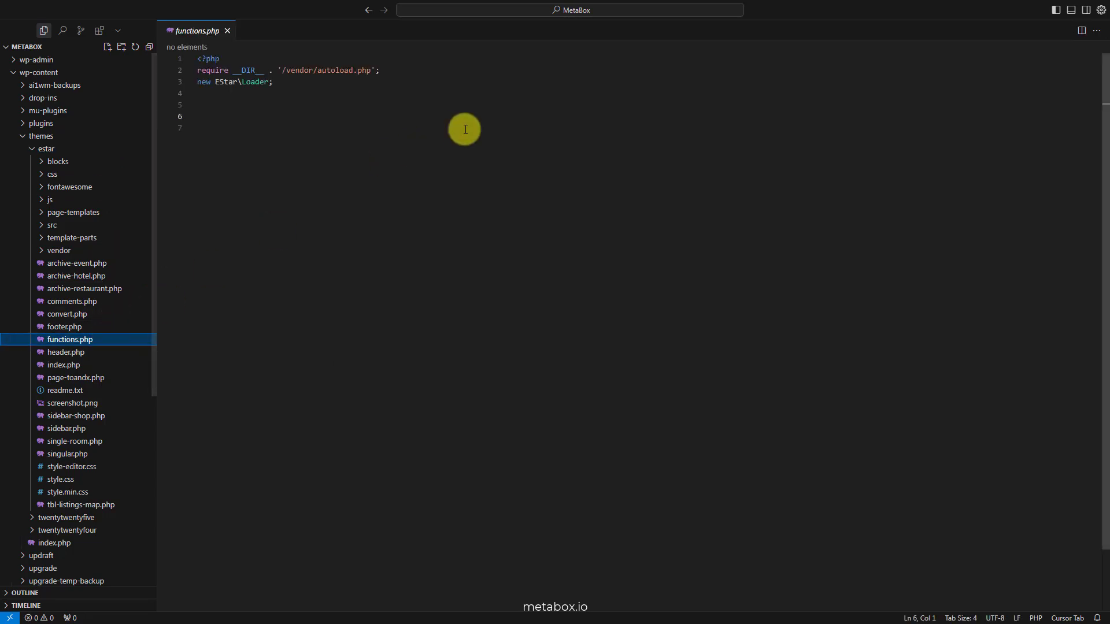
Add a save_post_booking action with priority 20 that sets the title to #$post_id, the slug to $post_id and order_number to $post_id.
{"action": "left_click", "coordinate": [549, 116]}
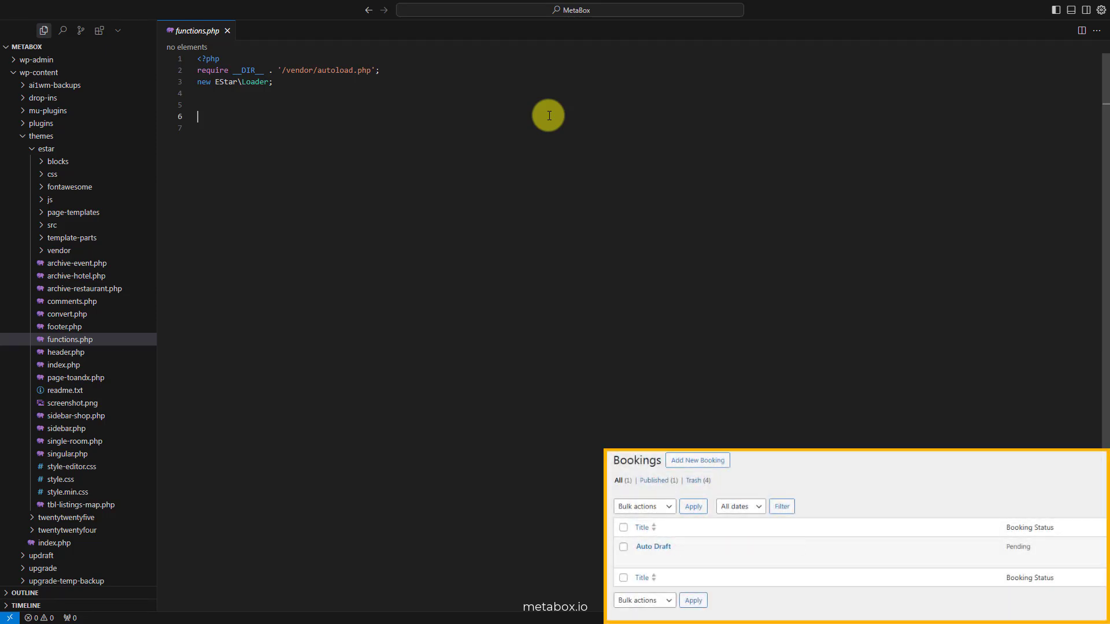
{"action": "type", "text": "add_action('save_post_booking', function($post_id) {     if (wp_is_post_revision($post_id) || defined('DOING_AUTOSAVE')) return;      $post = get_post($post_id);     if ($post->post_title !== \"#$post_id\" || $post->post_name !== (string)$post_id) {         wp_update_post([             'ID'         => $post_id,             'post_title' => \"#$post_id\",             'post_name'  => $post_id,         ]);     }      update_post_meta($post_id, 'order_number', $post_id); }, 20);"}
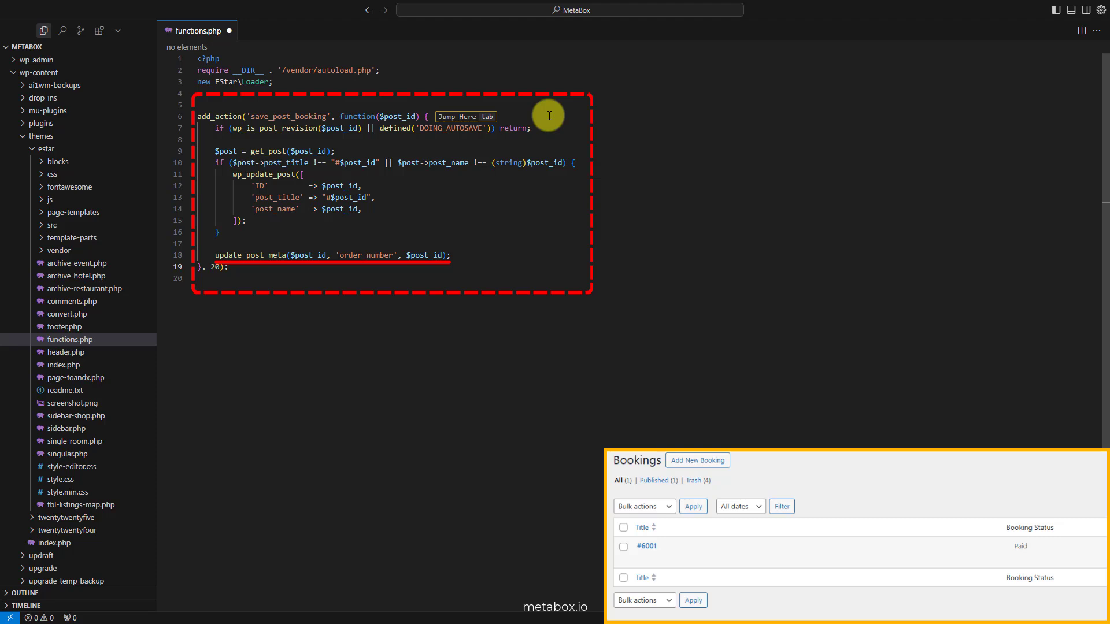
In functions.php, add an add_admin_scripts function hooked to admin_enqueue_scripts that loads /js/booking.js with AJAX and room data on booking edit screens.
{"action": "key", "text": "Return"}
{"action": "key", "text": "Return"}
{"action": "key", "text": "Return"}
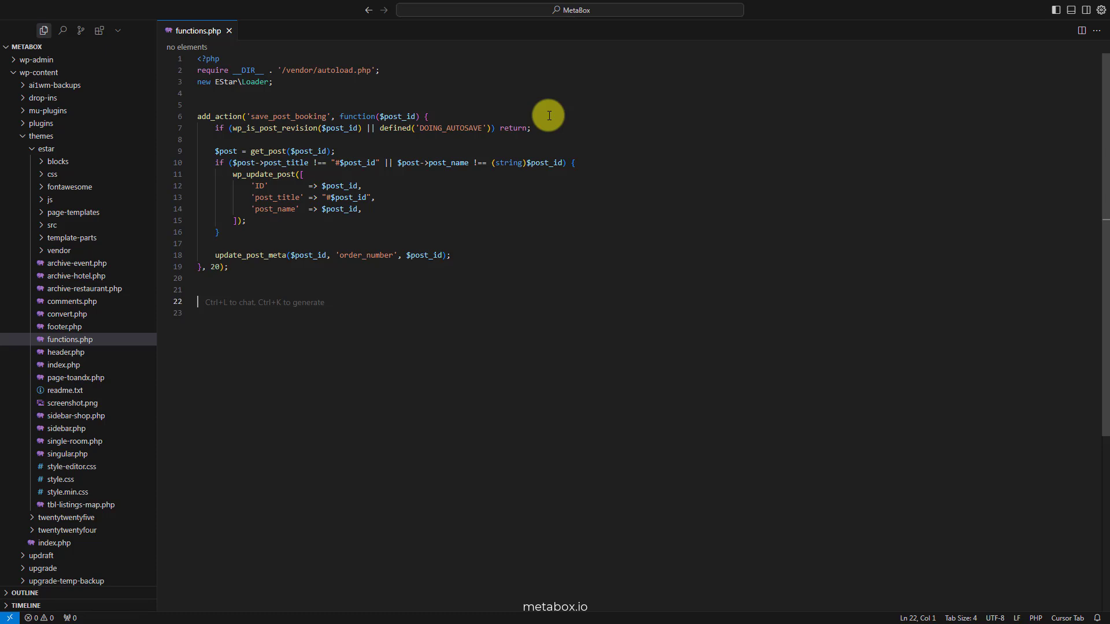
{"action": "type", "text": "function add_admin_scripts($hook) { \t$screen = get_current_screen(); \tif ($hook == 'post-new.php' || $hook == 'post.php') { \t\tif (isset($screen->post_type) && 'booking' === $screen->post_type) { \t\t\twp_register_script('booking-js', get_stylesheet_directory_uri() . '/js/booking.js');  \t\t\t// Passing AJAX Data into JavaScript \t\t\t$ajax_data = array( \t\t\t\t'ajax_url' => admin_url('admin-ajax.php'), \t\t\t\t'nonce' => wp_create_nonce('booking_nonce') \t\t\t); \t\t\twp_localize_script('booking-js', 'booking_ajax', $ajax_data);  \t\t\t// Passing room data into JavaScript \t\t\t$rooms = get_posts([ \t\t\t\t'post_type'      => 'room', \t\t\t\t'posts_per_page' => -1 \t\t\t]); \t\t\t$arr_rooms = []; \t\t\tforeach ($rooms as $room) { \t\t\t\t$disabled_dates = dates_disable($room->ID); \t\t\t\t$arr_rooms[] = [ \t\t\t\t\t'id'    => $room->ID, \t\t\t\t\t'price' => rwmb_get_value('price', '', $room->ID), \t\t\t\t\t'disabled_dates' => $disabled_dates \t\t\t\t]; \t\t\t} \t\t\twp_localize_script('booking-js', 'rooms_data', $arr_rooms);  \t\t\twp_enqueue_script('booking-js'); \t\t} \t} } add_action('admin_enqueue_scripts', 'add_admin_scripts');"}
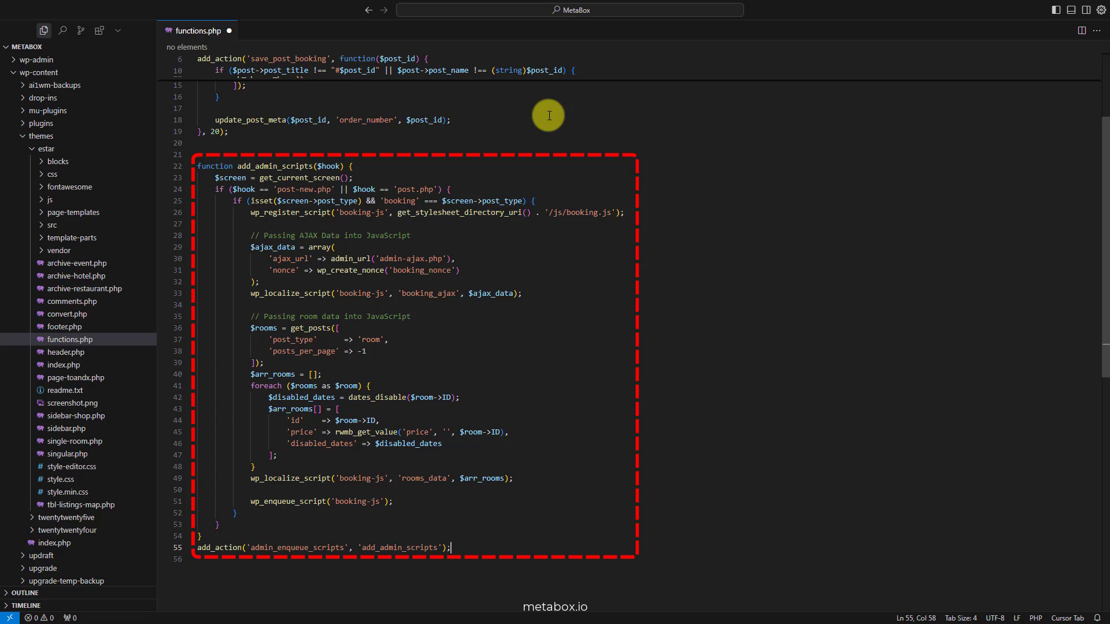
Add the dates_disable($room_id) function and the wp_ajax_get_disabled_dates action with its get_disabled_dates_callback function, and save the file.
{"action": "key", "text": "ctrl+v"}
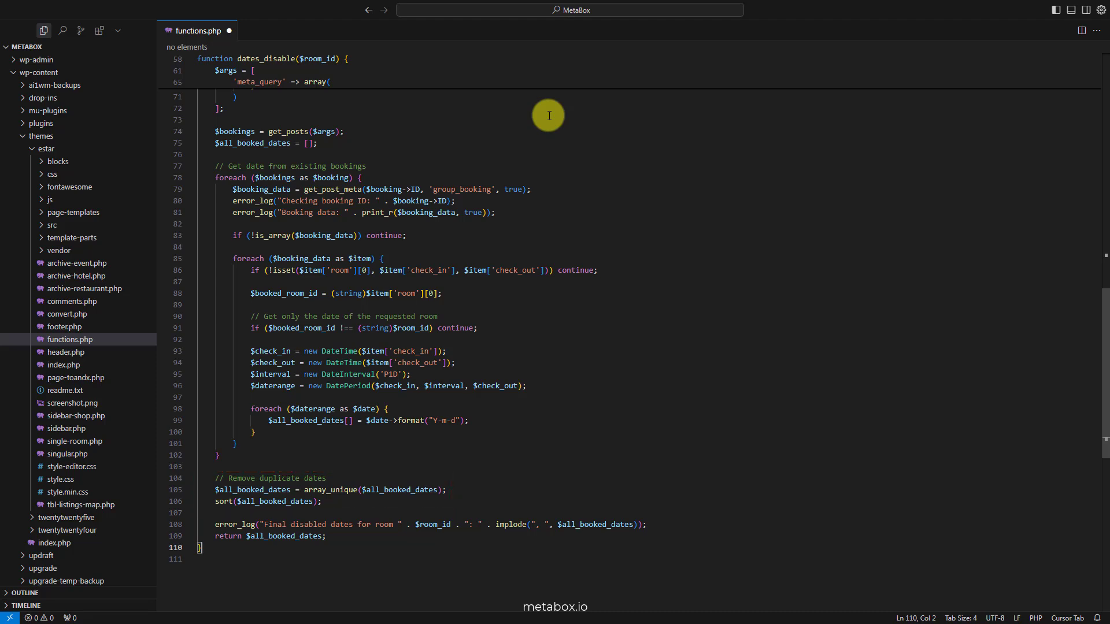
{"action": "key", "text": "Return"}
{"action": "key", "text": "Return"}
{"action": "key", "text": "Return"}
{"action": "key", "text": "ctrl+s"}
{"action": "type", "text": "add_action('wp_ajax_get_disabled_dates', 'get_disabled_dates_callback'); function get_disabled_dates_callback() {     if (!isset($_POST['room_id'])) {         wp_send_json_error('Missing room_id');     }      $room_id = intval($_POST['room_id']);     error_log(\"AJAX request for room_id: \" . $room_id);      $disabled_dates = dates_disable($room_id);     wp_send_json_success(['disabled_dates' => implode(',', $disabled_dates)]); }"}
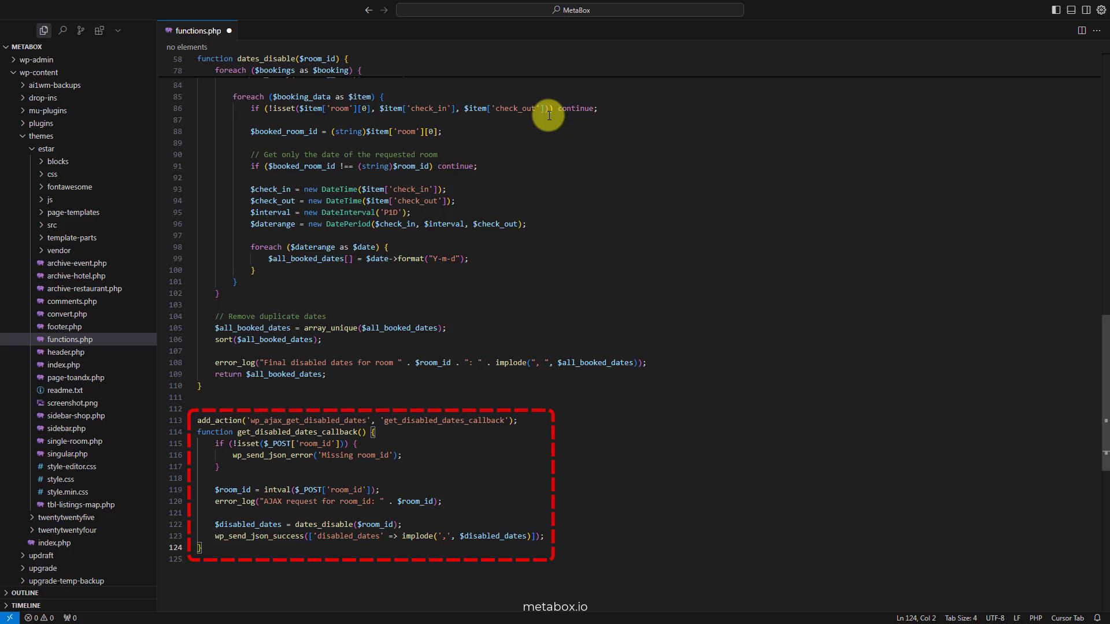
Create a new file named booking.js in the estar theme's js folder.
{"action": "left_click", "coordinate": [96, 202]}
{"action": "right_click", "coordinate": [109, 206]}
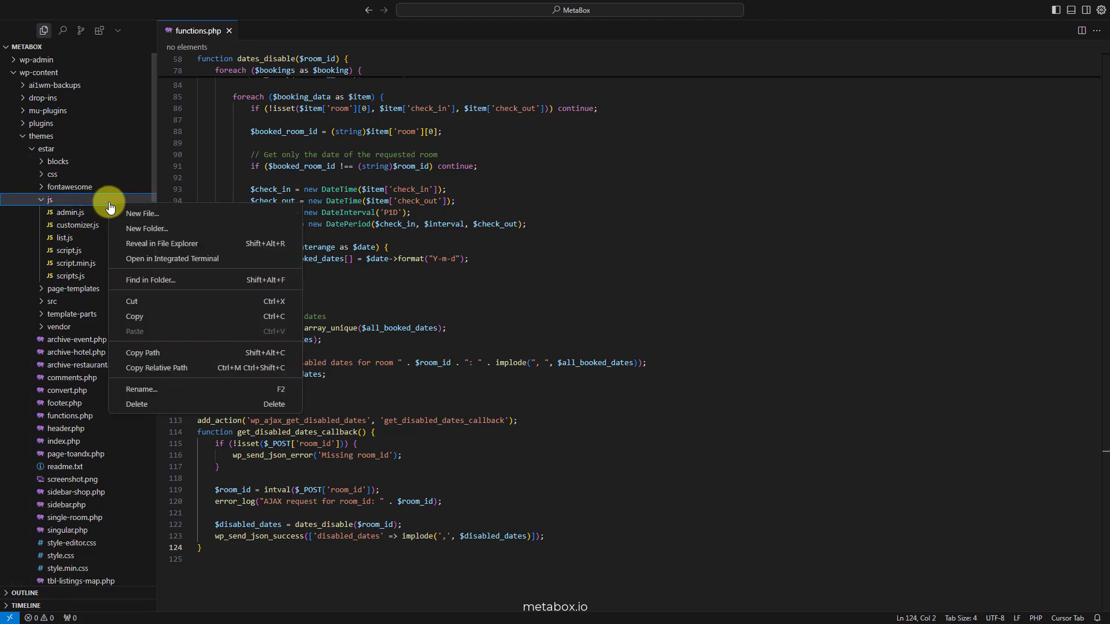
{"action": "left_click", "coordinate": [181, 214]}
{"action": "type", "text": "booking.js"}
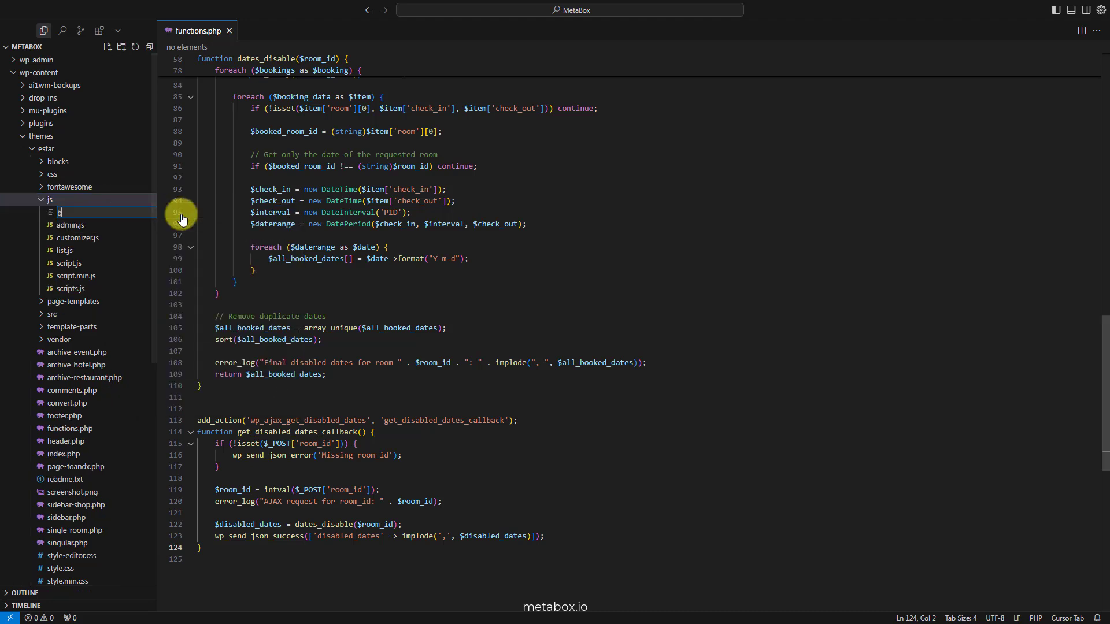
{"action": "key", "text": "Return"}
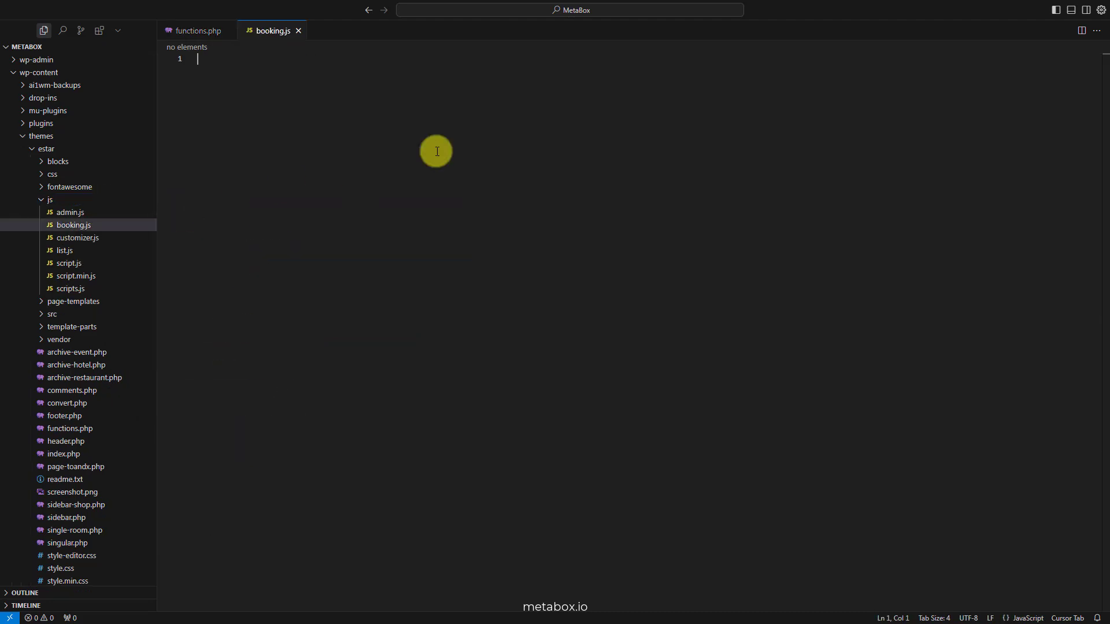
Write a jQuery ready function that reads currentRoomId from the body class and fills booking_date with today's date as read-only.
{"action": "type", "text": "jQuery( document ).ready( function( $ ) {"}
{"action": "key", "text": "Tab"}
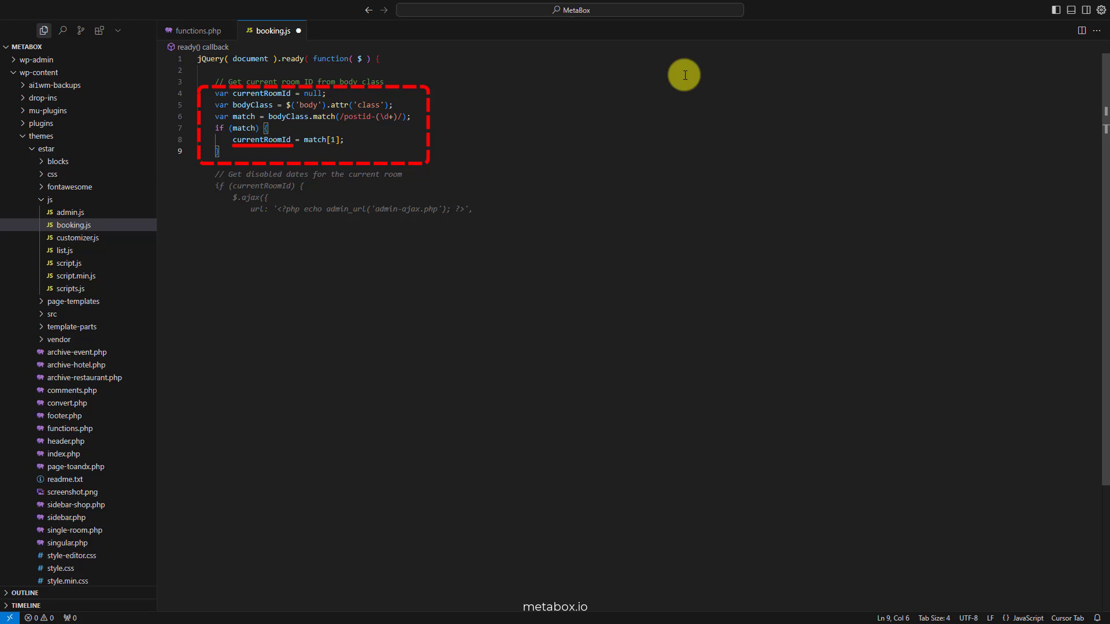
{"action": "key", "text": "Return"}
{"action": "key", "text": "Return"}
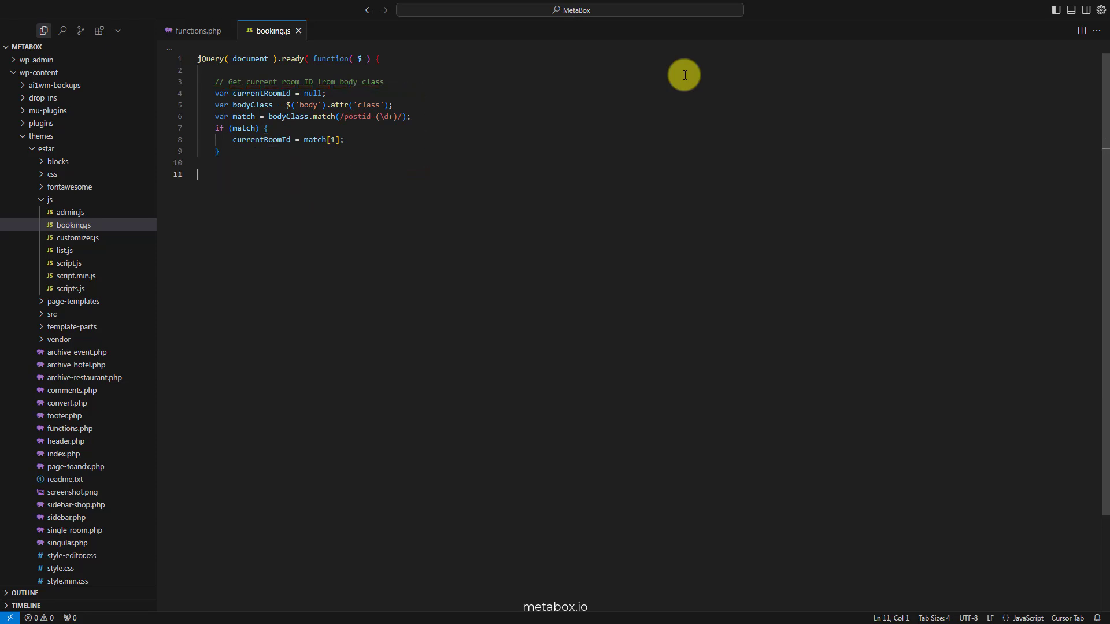
{"action": "key", "text": "Tab"}
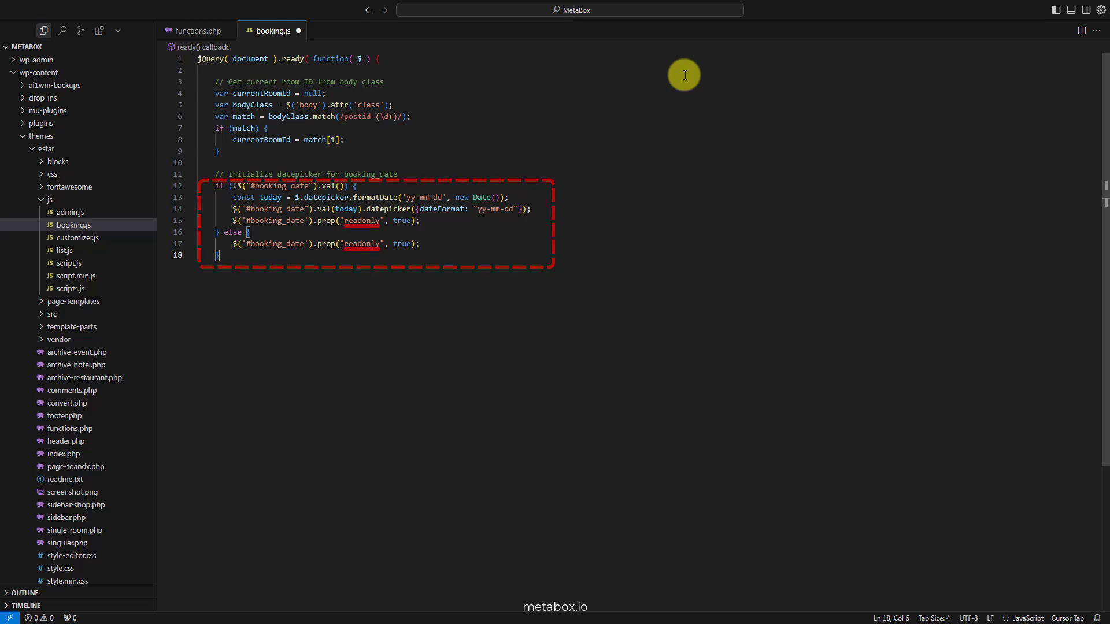
Add the getDisabledDates(roomId) AJAX function and the getAllSelectedDates(roomSelect) function to booking.js.
{"action": "key", "text": "Return"}
{"action": "key", "text": "Tab"}
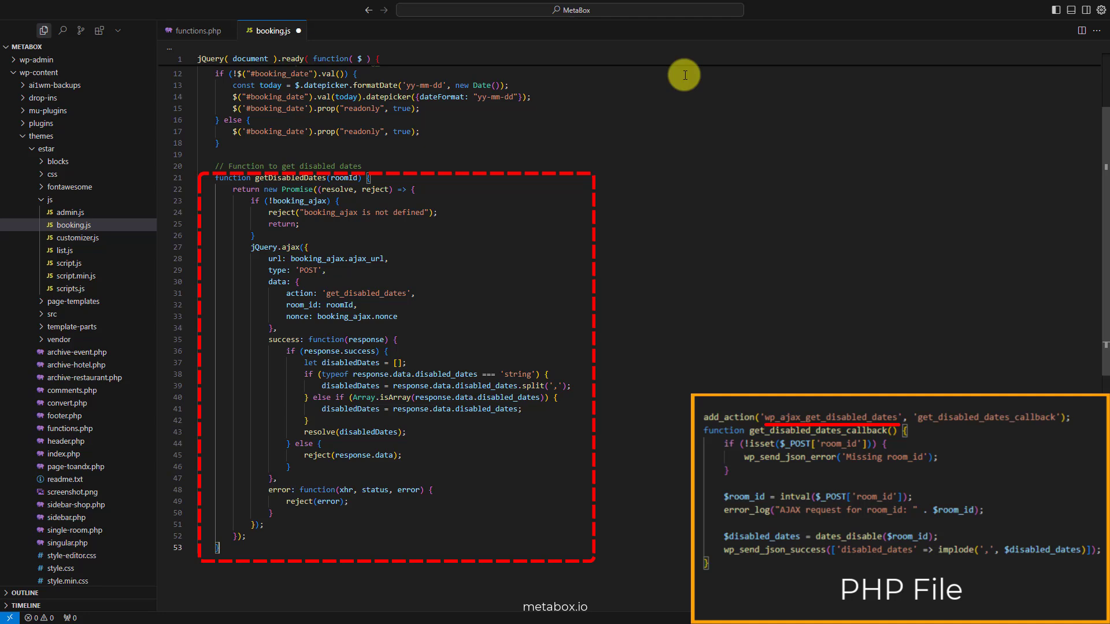
{"action": "key", "text": "ctrl+v"}
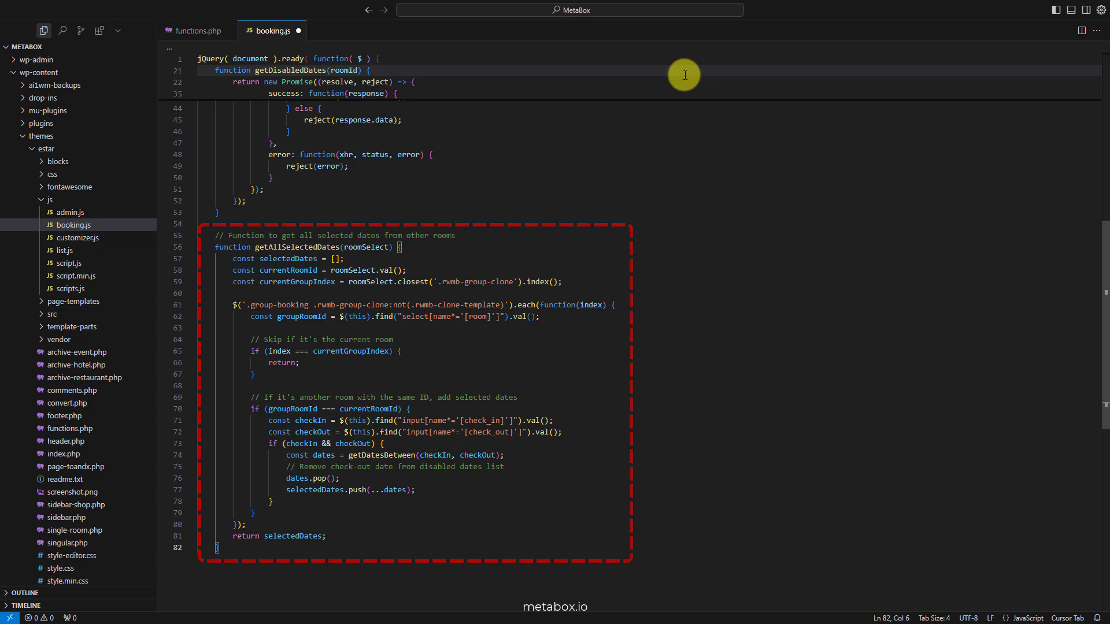
Add the getDatesBetween(startDate, endDate) function and the updateRoom(roomSelect) function that sets up the check-in and check-out datepickers.
{"action": "key", "text": "Return"}
{"action": "key", "text": "Return"}
{"action": "key", "text": "Tab"}
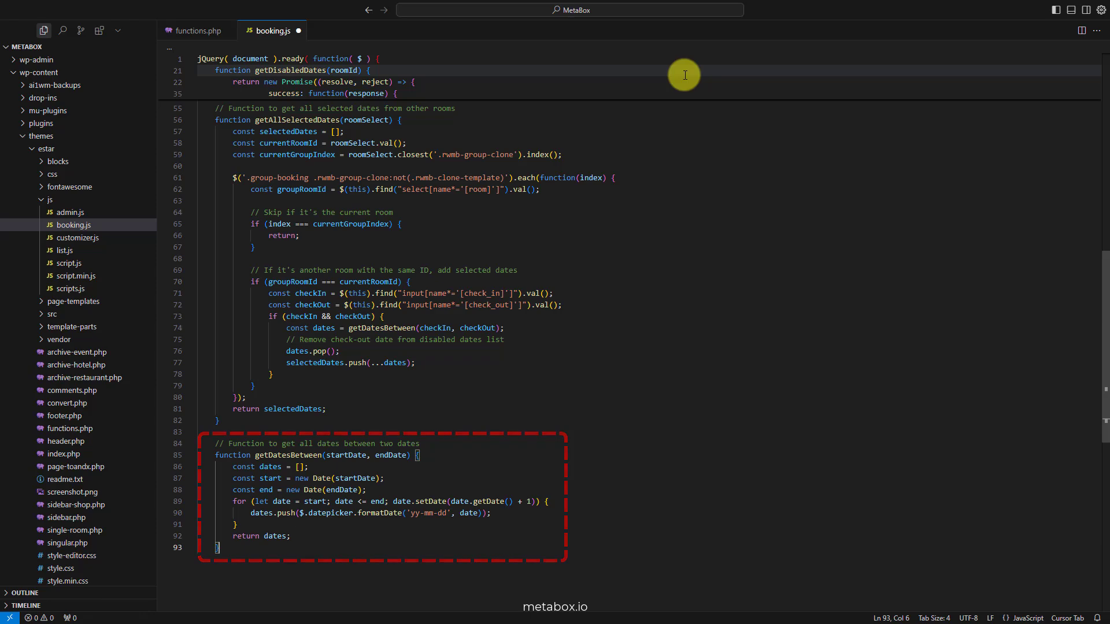
{"action": "key", "text": "Return"}
{"action": "key", "text": "Return"}
{"action": "key", "text": "Tab"}
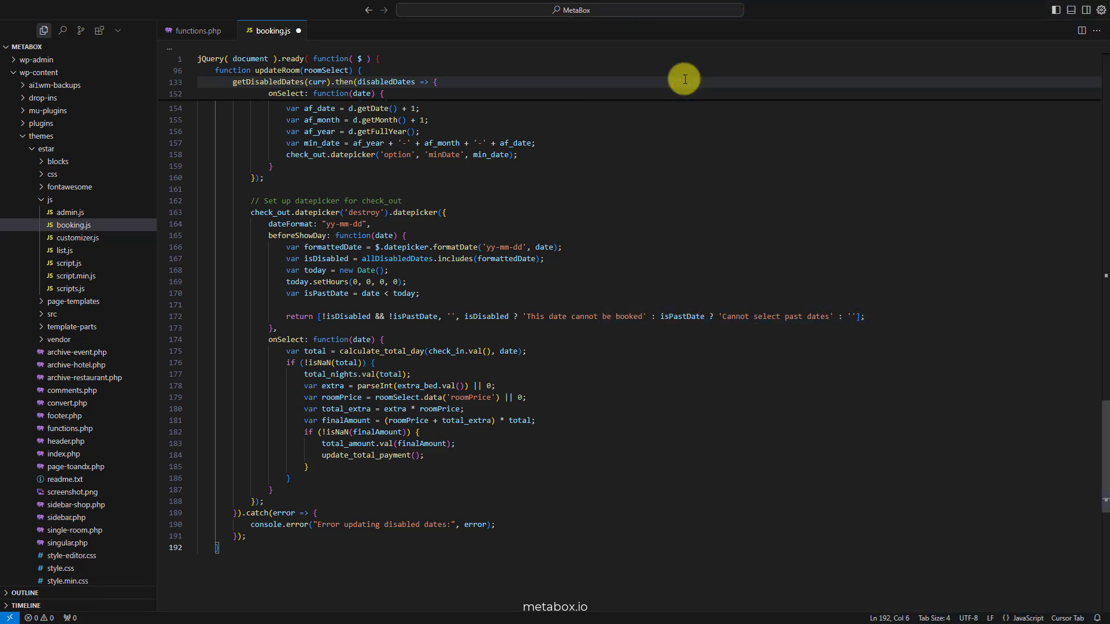
Add change events for the room and extra_bed fields, and initialize updateRoom for the first room and all rooms with existing values.
{"action": "key", "text": "Return"}
{"action": "key", "text": "Return"}
{"action": "key", "text": "Tab"}
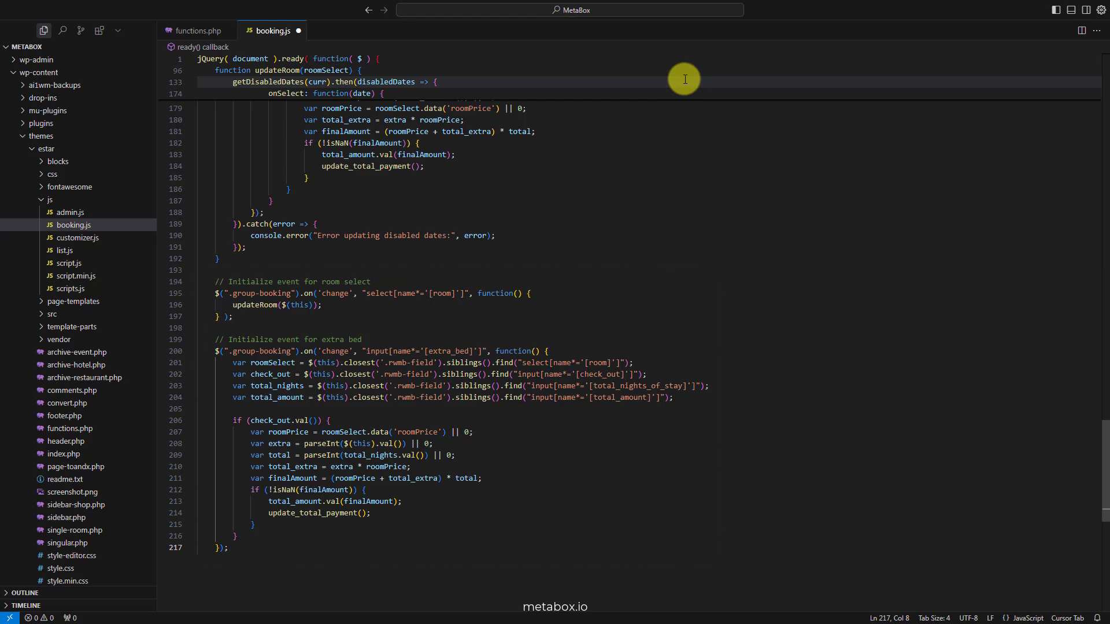
{"action": "key", "text": "Tab"}
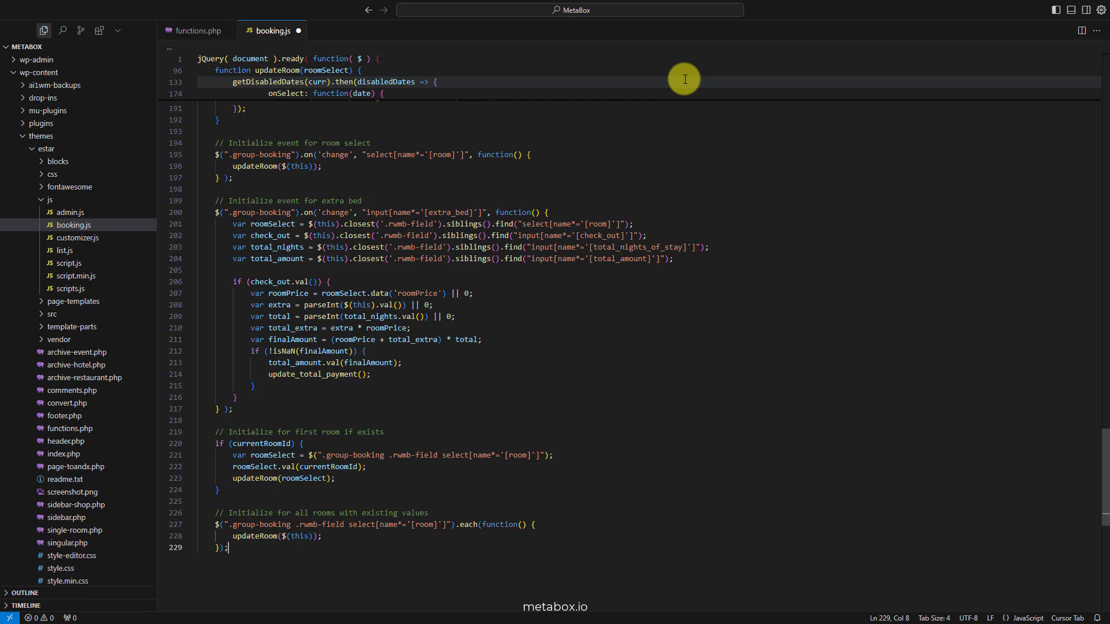
Add click handlers for adding and removing rooms, plus the calculate_total_day, update_total_payment and update_paid_amount functions, and close the script.
{"action": "key", "text": "Return"}
{"action": "key", "text": "Return"}
{"action": "type", "text": "// Handle adding new room \t$('.group-booking .add-clone').on('click', function (e) { \t\tsetTimeout(function () { \t\t\tvar rooms = $('.group-booking .rwmb-group-clone:not(.rwmb-clone-template)').length; \t\t\t$('#total_number_of_rooms').val(rooms);  \t\t\t// Update all rooms \t\t\t$(\".group-booking .rwmb-field select[name*='[room]']\").each(function() { \t\t\t\tupdateRoom($(this)); \t\t\t}); \t\t}, 100); \t});  \t// Handle room removal \t$('.group-booking .remove-clone').on('click', function (e) { \t\tsetTimeout(function () { \t\t\tvar rooms = $('.group-booking .rwmb-group-clone:not(.rwmb-clone-template)').length; \t\t\t$('#total_number_of_rooms').val(rooms); \t\t\tupdate_total_payment(); \t\t}, 100); \t});"}
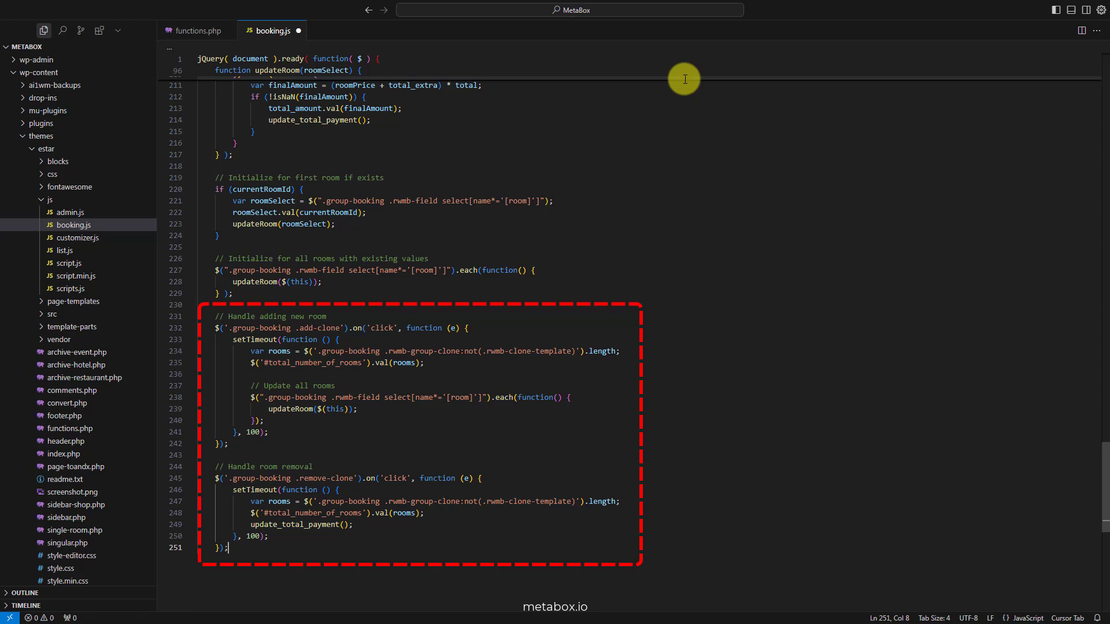
{"action": "key", "text": "Tab"}
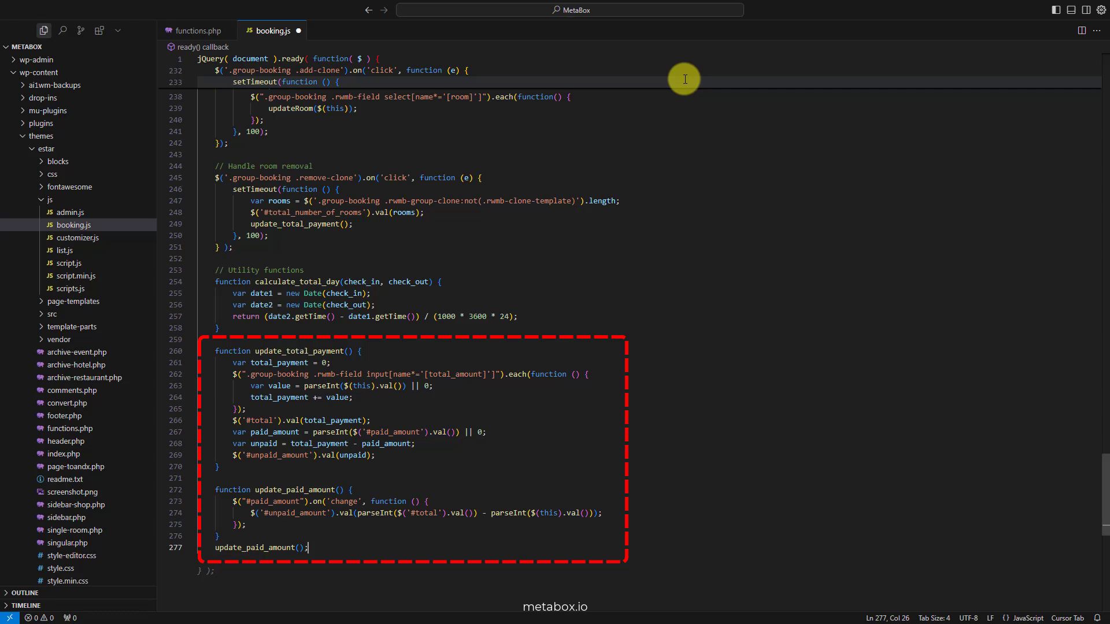
{"action": "key", "text": "Tab"}
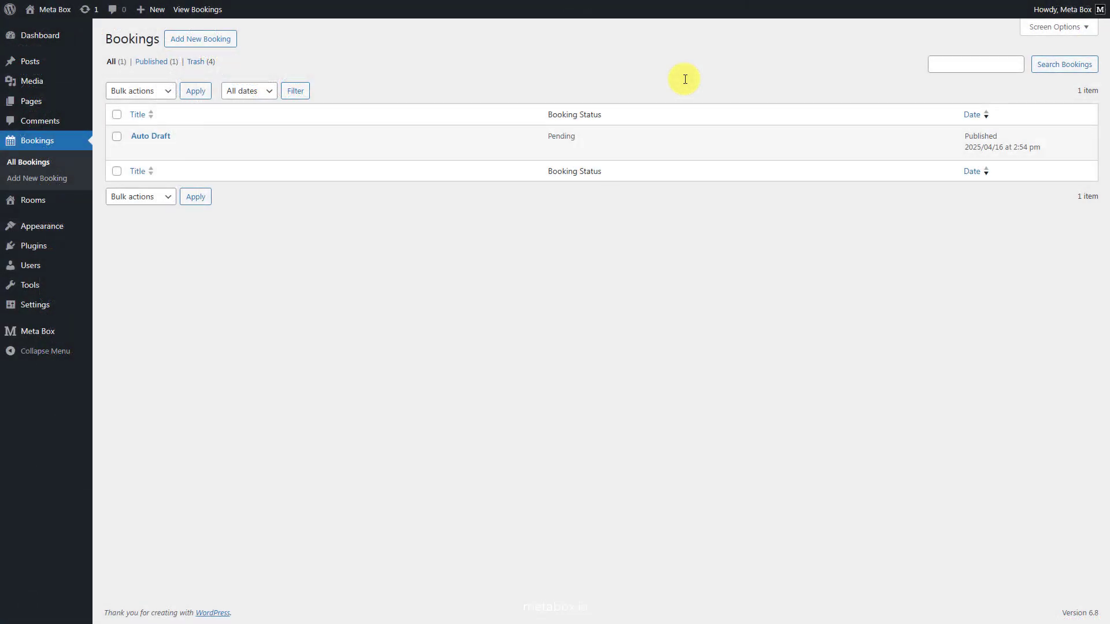
Open the Auto Draft booking in WordPress and fill in the customer's full name, mobile number and e-mail.
{"action": "left_click", "coordinate": [137, 150]}
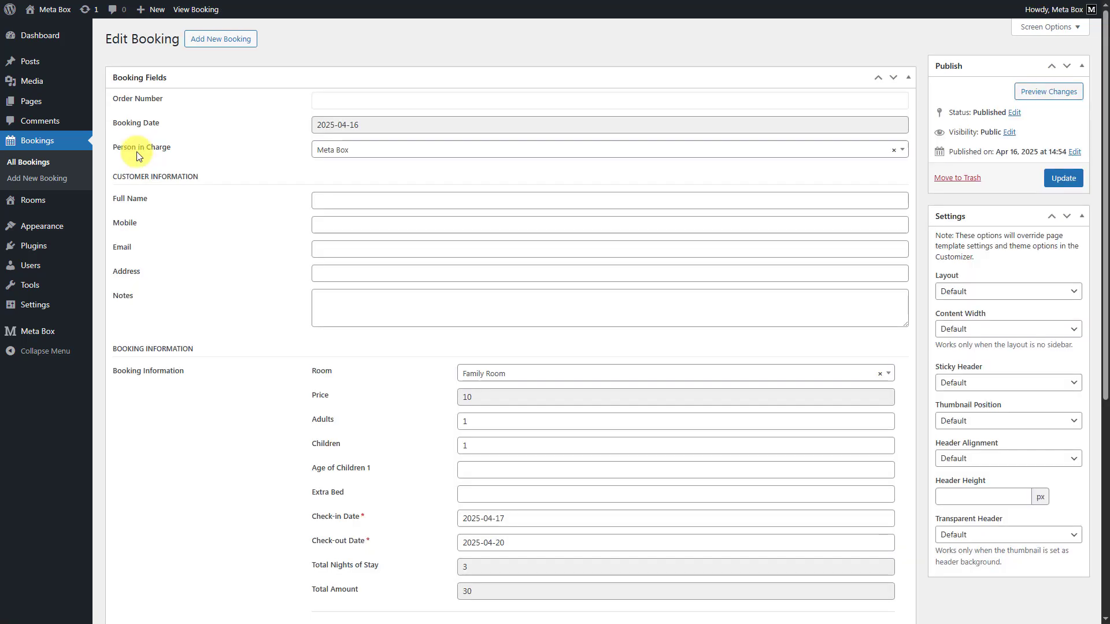
{"action": "left_click", "coordinate": [505, 201]}
{"action": "type", "text": "John Smith"}
{"action": "left_click", "coordinate": [461, 225]}
{"action": "type", "text": "1234567"}
{"action": "left_click", "coordinate": [453, 247]}
{"action": "type", "text": "john.smith@example.com"}
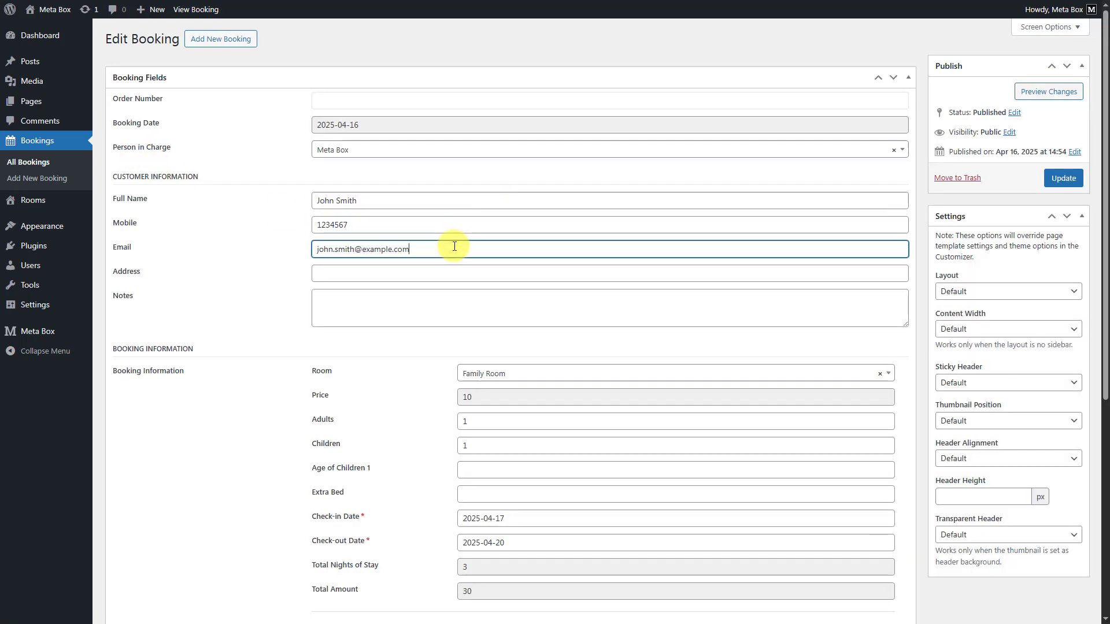
Fill in the customer's address and enter the note "Please arrange a baby crib in the room. We will arrive around 9 PM".
{"action": "left_click", "coordinate": [449, 271]}
{"action": "type", "text": "123 Main Street, Los Angeles, CA, USA"}
{"action": "left_click", "coordinate": [485, 306]}
{"action": "type", "text": "Please arrange a baby crib in the room. We will arrive around 9 PM"}
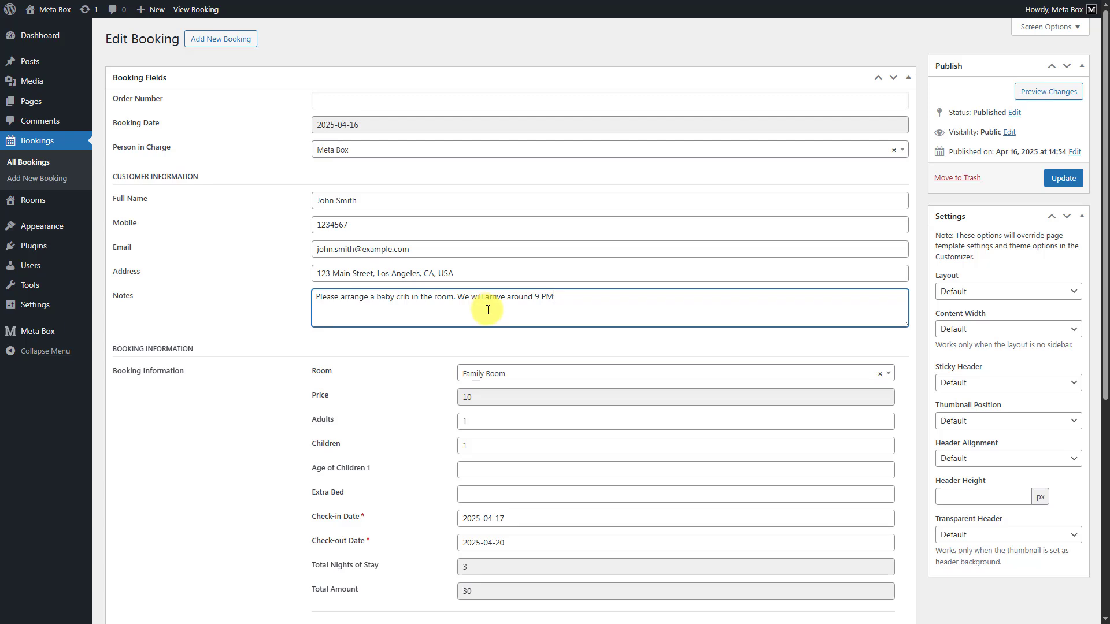
Test the room selection with A Double Room and A Triple Room, and set it back to Family Room.
{"action": "left_click", "coordinate": [565, 374]}
{"action": "left_click", "coordinate": [532, 412]}
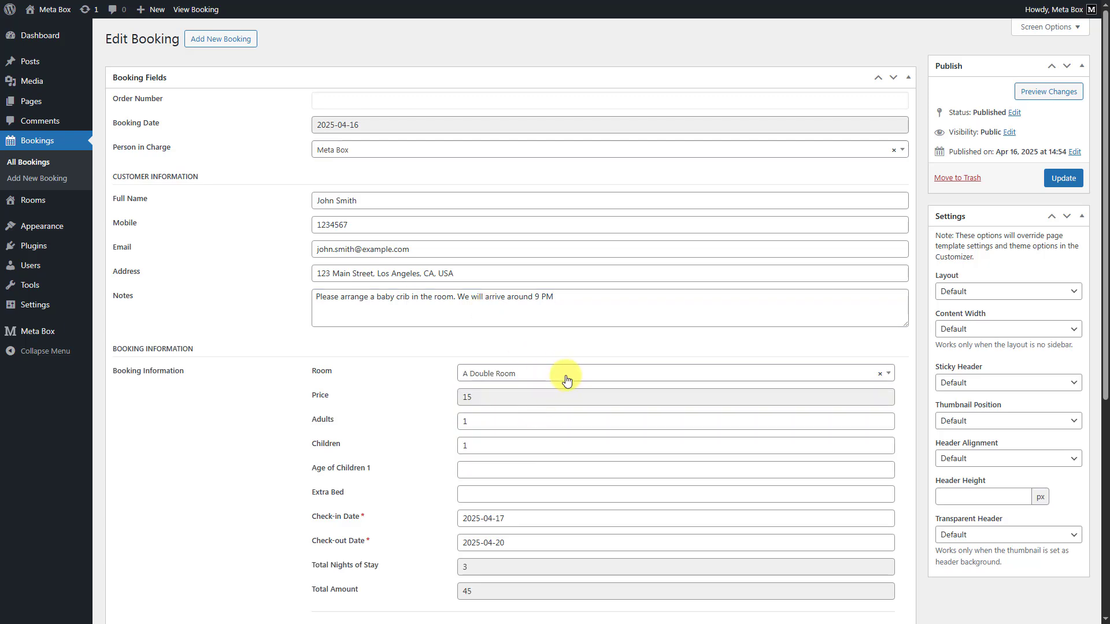
{"action": "left_click", "coordinate": [564, 376]}
{"action": "left_click", "coordinate": [544, 430]}
{"action": "left_click", "coordinate": [564, 380]}
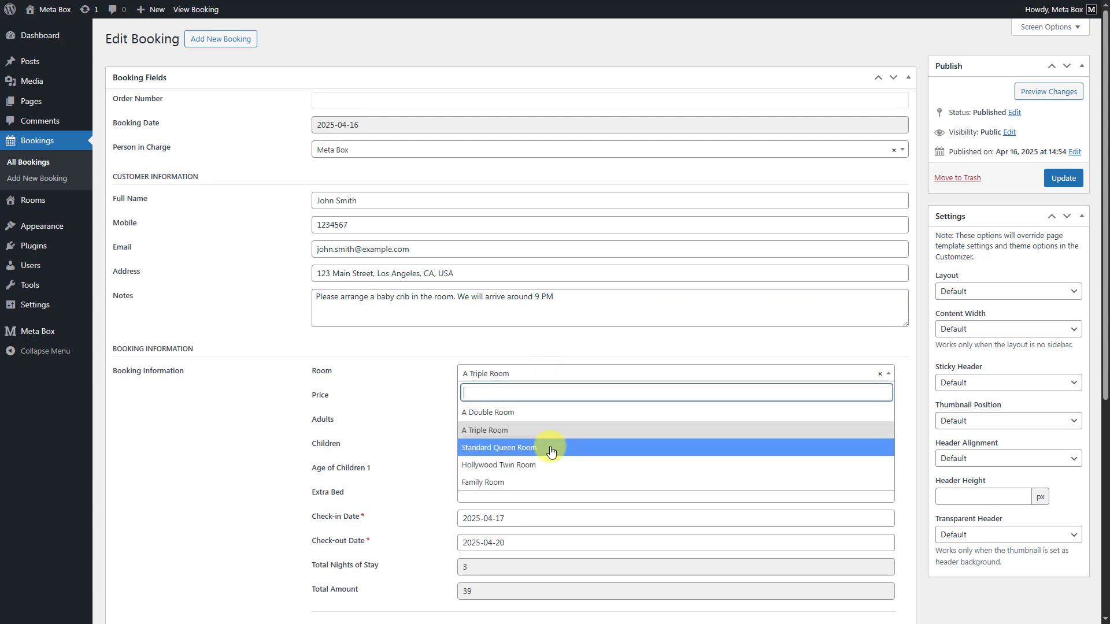
{"action": "left_click", "coordinate": [539, 481]}
Set Age of Children 1 to 1 and Extra Bed to 2 for the Family Room.
{"action": "scroll", "coordinate": [536, 473], "scroll_direction": "down", "scroll_amount": 2}
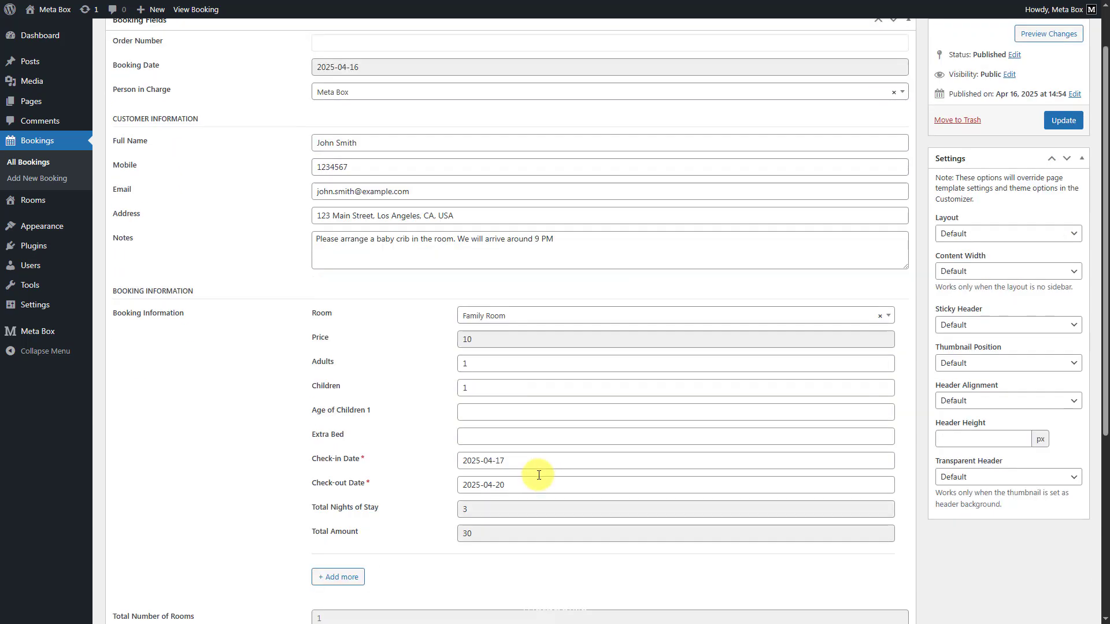
{"action": "left_click", "coordinate": [565, 351]}
{"action": "left_click", "coordinate": [550, 377]}
{"action": "type", "text": "2"}
Set the first room's check-out date to 2025-04-23 after trying 2025-04-21 and 2025-04-22.
{"action": "left_click", "coordinate": [535, 401]}
{"action": "left_click", "coordinate": [607, 421]}
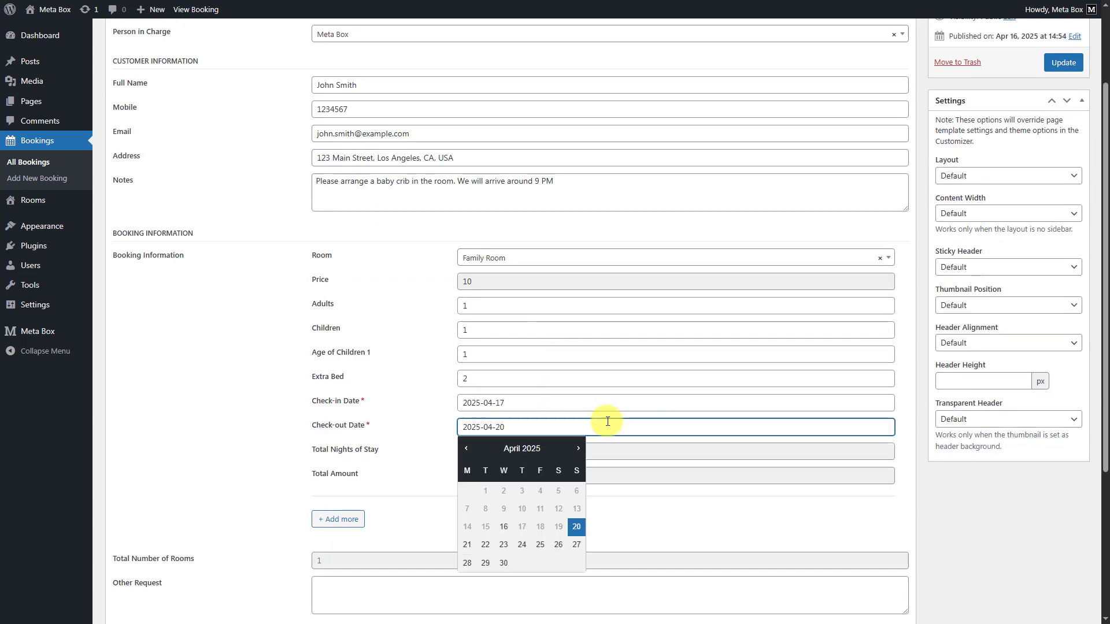
{"action": "left_click", "coordinate": [466, 543]}
{"action": "left_click", "coordinate": [502, 427]}
{"action": "left_click", "coordinate": [485, 546]}
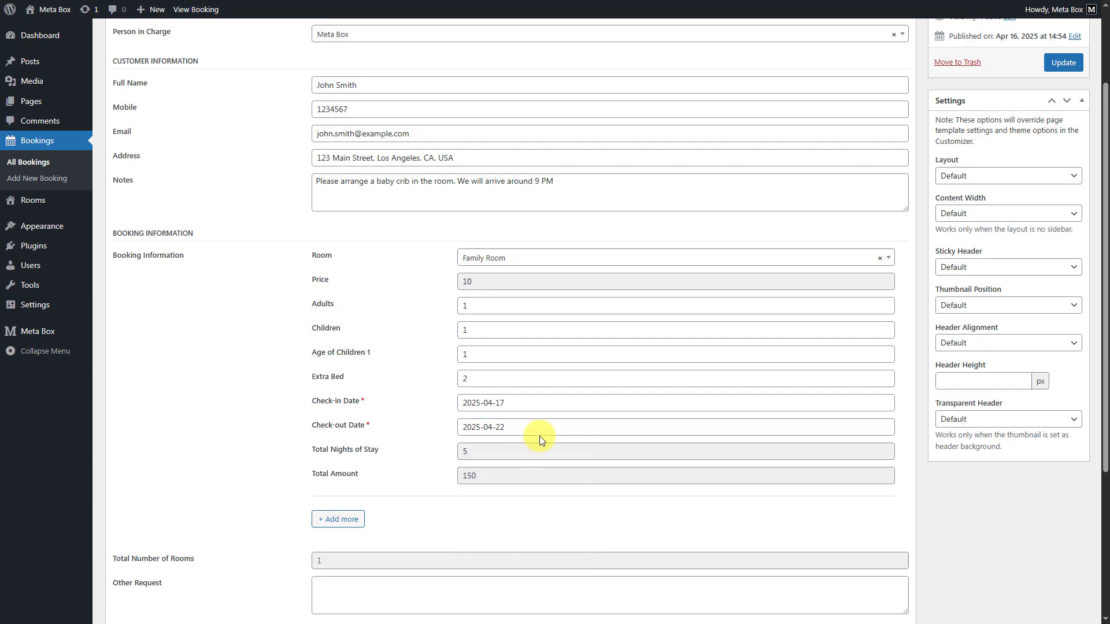
{"action": "left_click", "coordinate": [544, 429]}
{"action": "left_click", "coordinate": [503, 544]}
Add a second room to the booking and choose Family Room for it after trying A Double Room and A Triple Room.
{"action": "scroll", "coordinate": [520, 496], "scroll_direction": "down", "scroll_amount": 3}
{"action": "left_click", "coordinate": [339, 346]}
{"action": "left_click", "coordinate": [587, 344]}
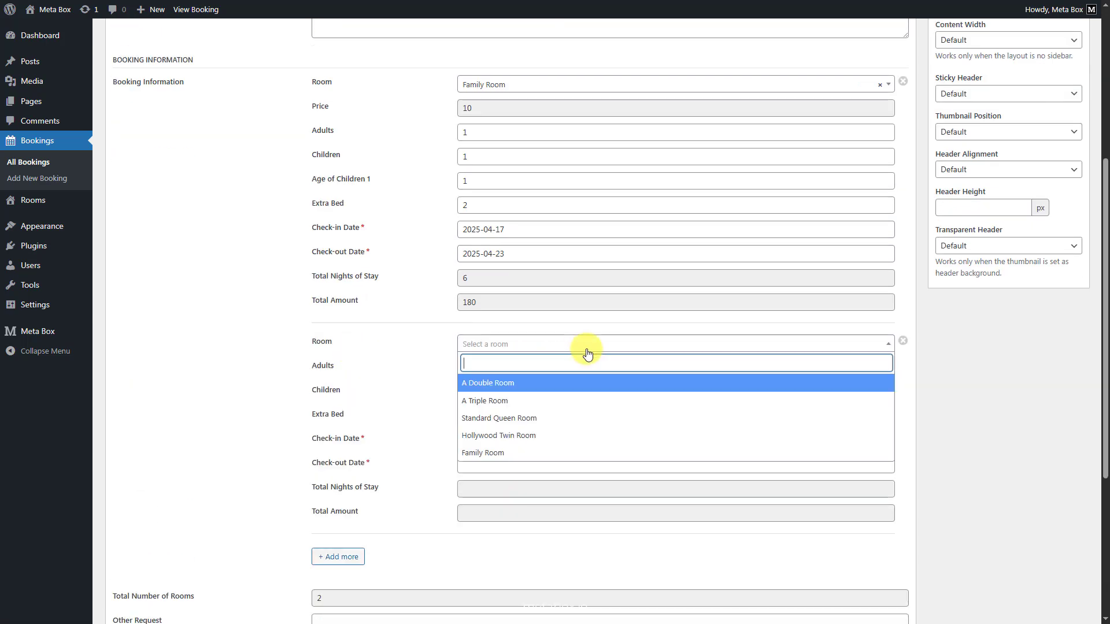
{"action": "left_click", "coordinate": [555, 383]}
{"action": "left_click", "coordinate": [555, 344]}
{"action": "left_click", "coordinate": [532, 399]}
{"action": "left_click", "coordinate": [576, 344]}
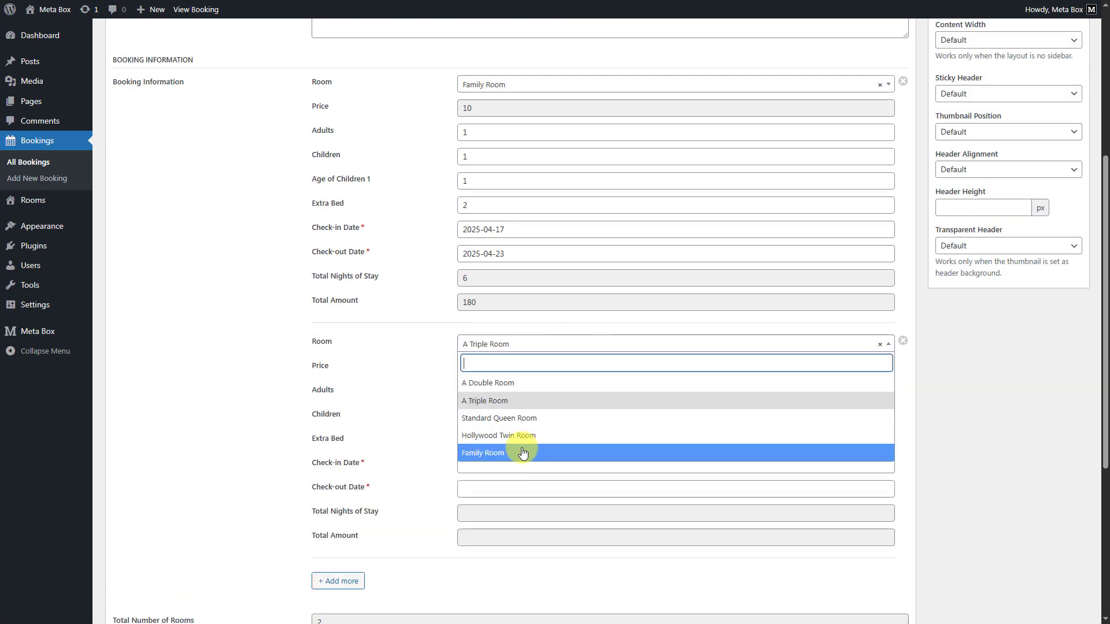
{"action": "left_click", "coordinate": [520, 448]}
Set the second room to 2 adults, 1 child, Age of Children 1 of 2 and 2 extra beds.
{"action": "left_click", "coordinate": [552, 393]}
{"action": "type", "text": "2"}
{"action": "left_click", "coordinate": [526, 416]}
{"action": "type", "text": "1"}
{"action": "left_click", "coordinate": [515, 439]}
{"action": "type", "text": "1"}
{"action": "left_click", "coordinate": [514, 463]}
{"action": "type", "text": "2"}
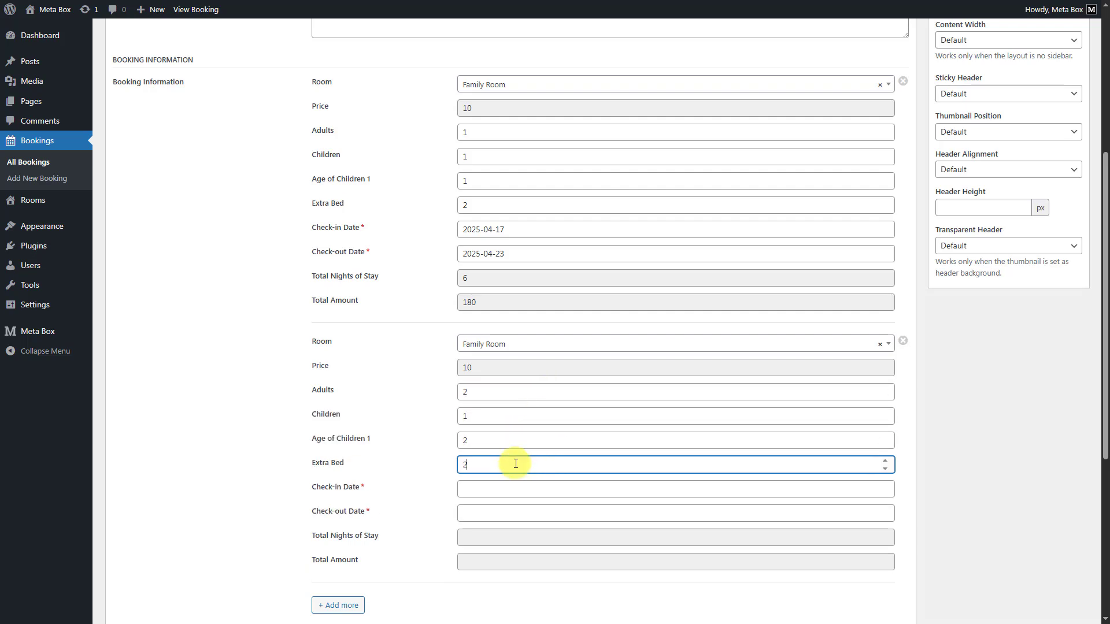
Set the second room's check-in date to 2025-04-25 and check-out date to 2025-04-27.
{"action": "left_click", "coordinate": [530, 486]}
{"action": "left_click", "coordinate": [539, 452]}
{"action": "left_click", "coordinate": [520, 513]}
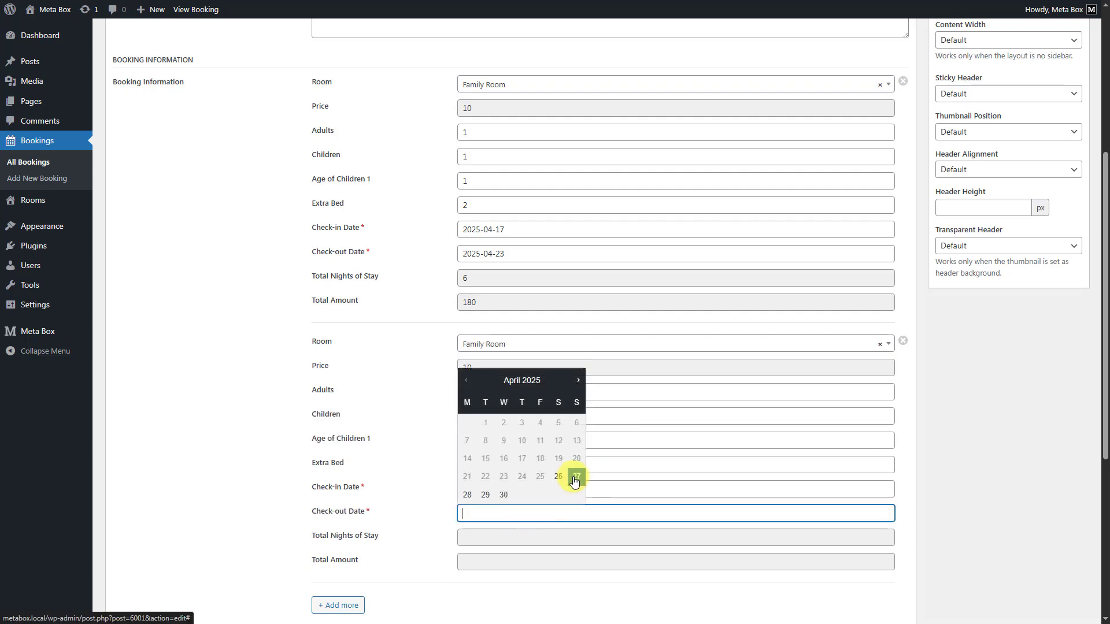
{"action": "left_click", "coordinate": [576, 476]}
Set the paid amount to 40 and the booking status to Paid.
{"action": "scroll", "coordinate": [575, 478], "scroll_direction": "down", "scroll_amount": 5}
{"action": "left_click", "coordinate": [488, 461]}
{"action": "type", "text": "48"}
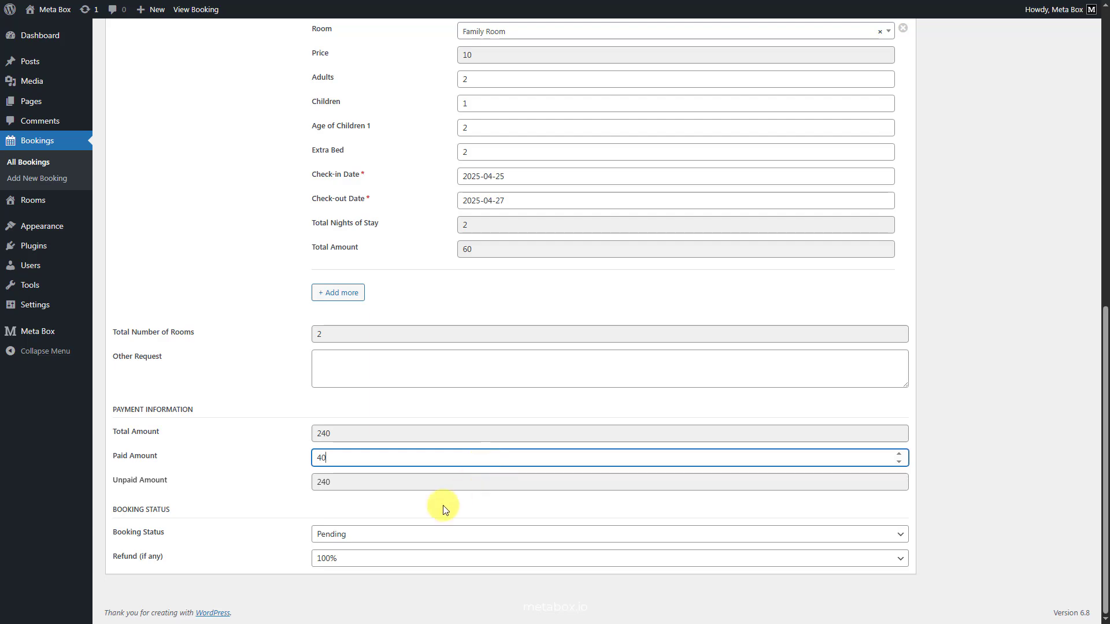
{"action": "left_click", "coordinate": [426, 534]}
{"action": "left_click", "coordinate": [431, 456]}
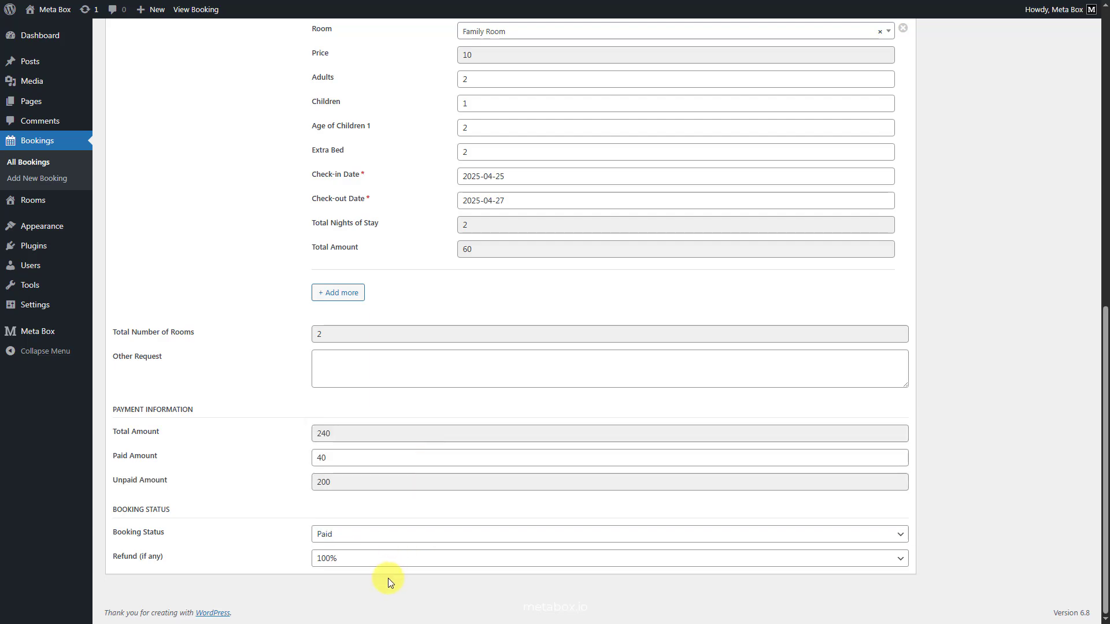
Update the booking and return to the list of all bookings.
{"action": "scroll", "coordinate": [979, 422], "scroll_direction": "up", "scroll_amount": 15}
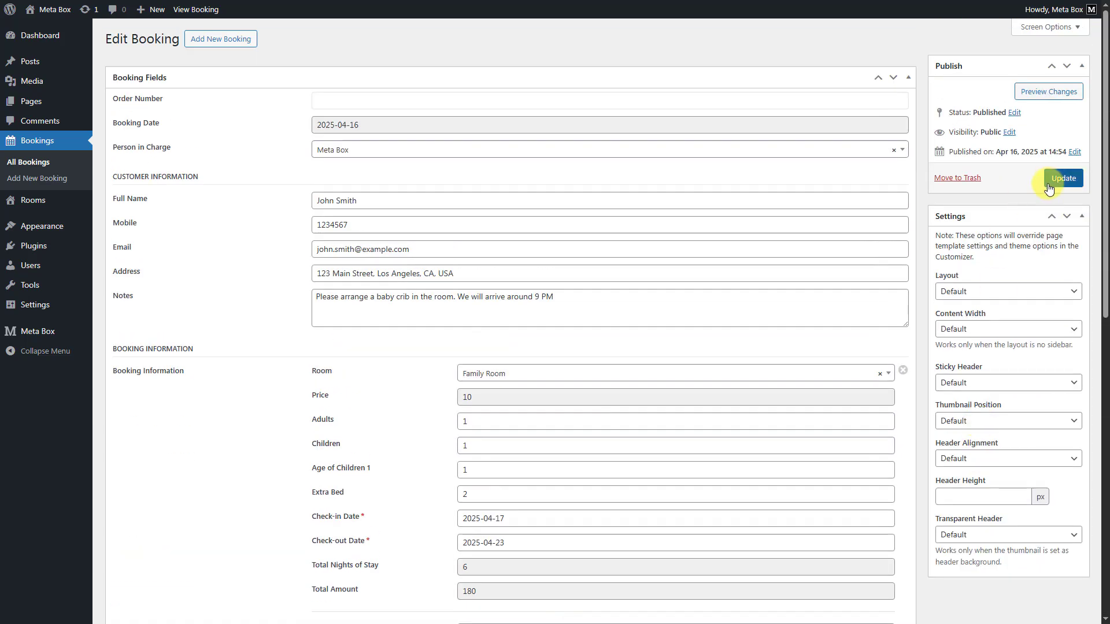
{"action": "left_click", "coordinate": [1050, 184]}
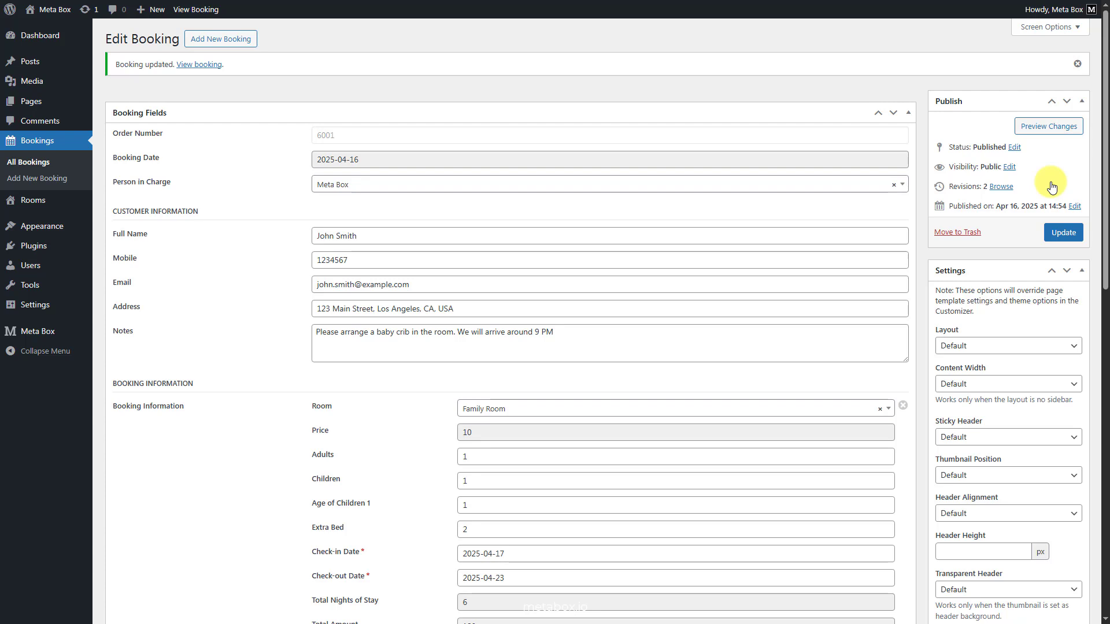
{"action": "left_click", "coordinate": [44, 163]}
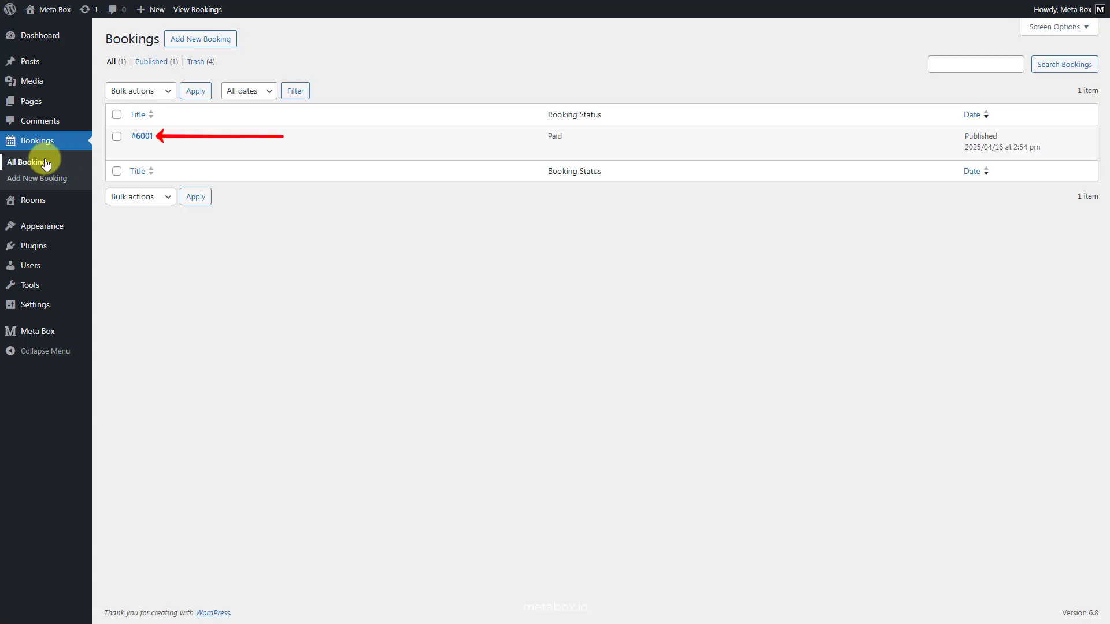